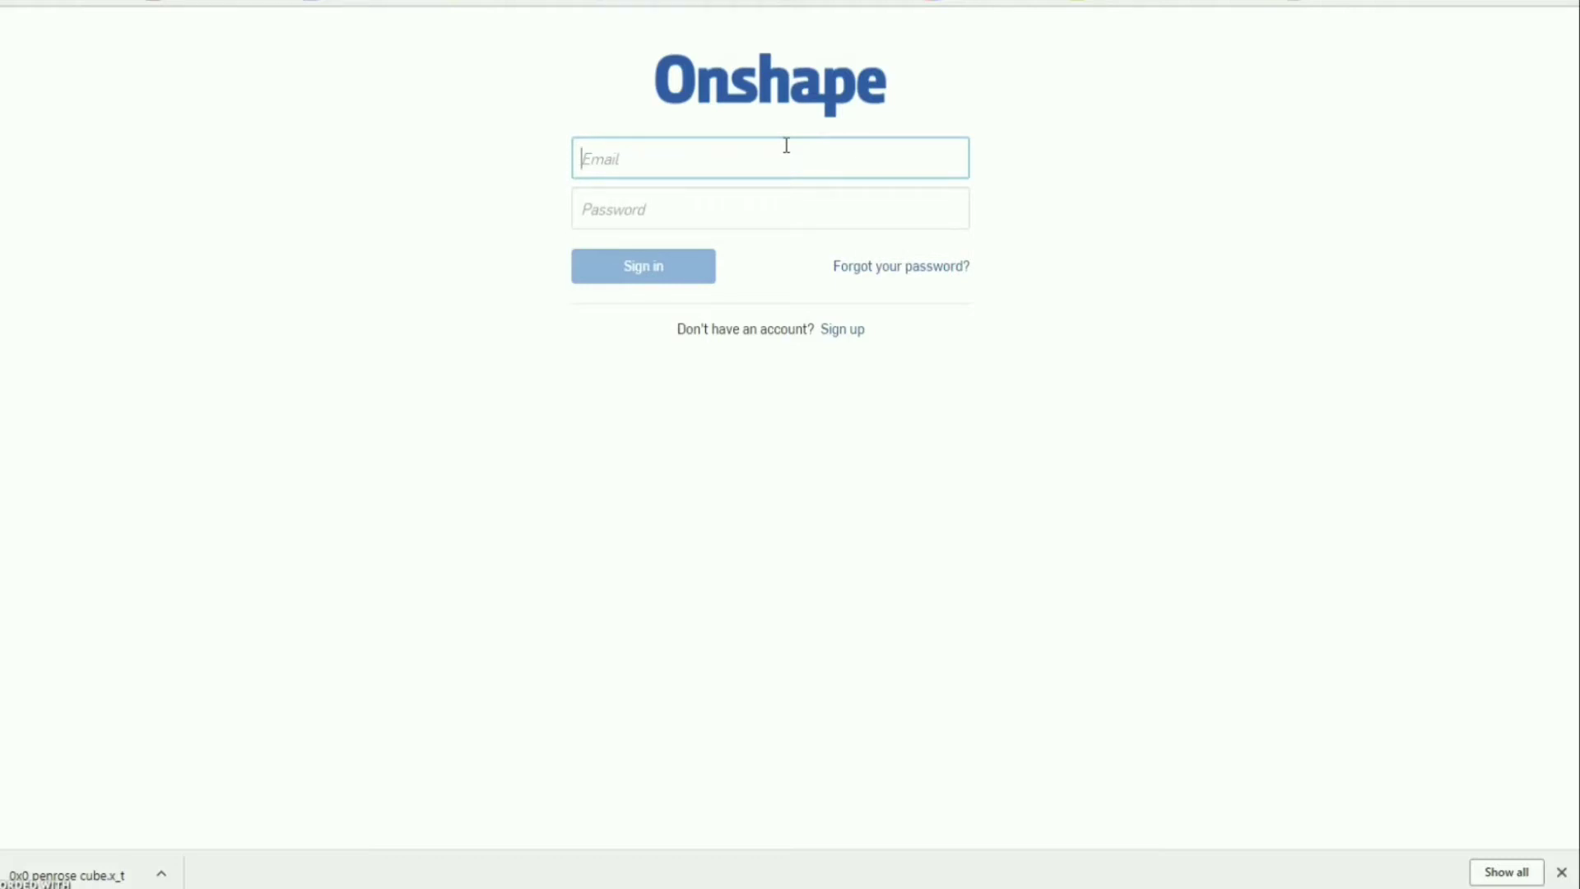
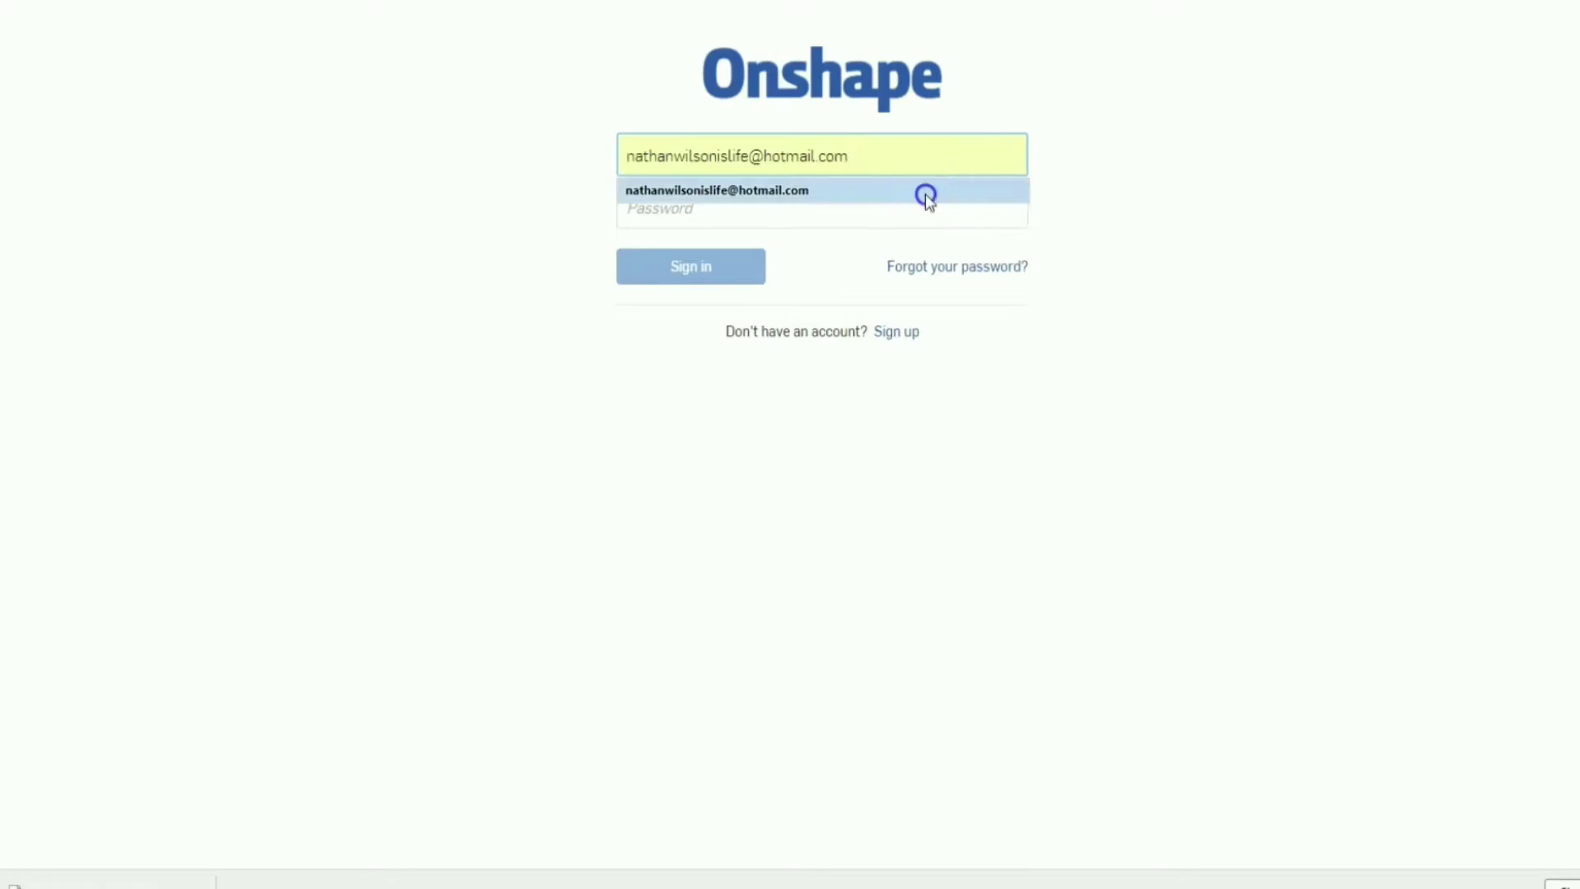
# Sign in to Onshape with the suggested account e-mail and the account password.
pyautogui.click(925, 194)
pyautogui.click(839, 208)
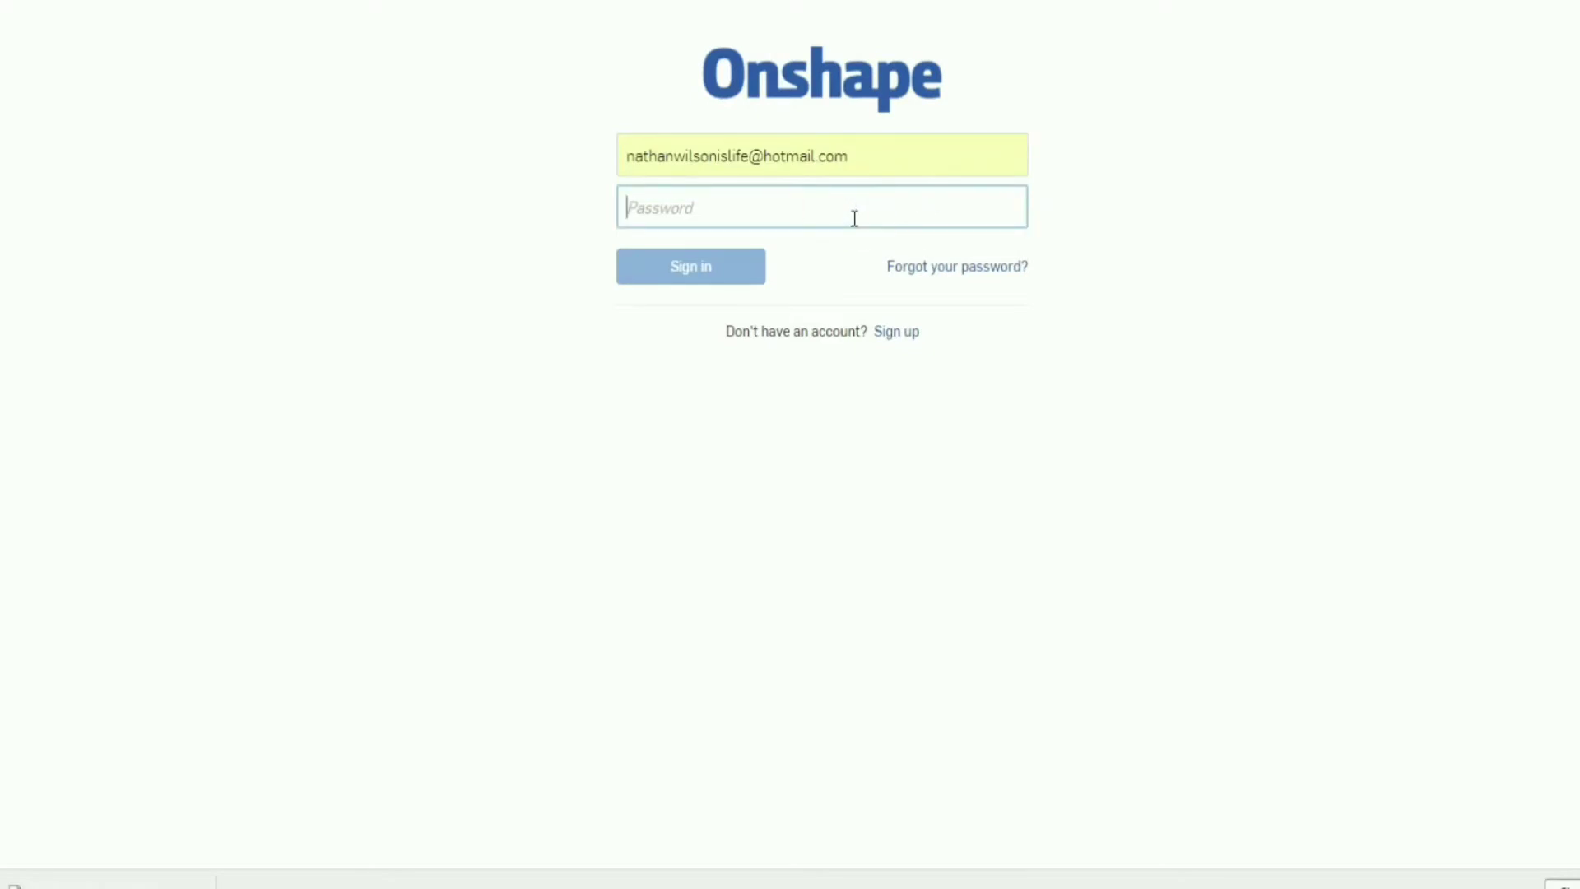
pyautogui.write('•')
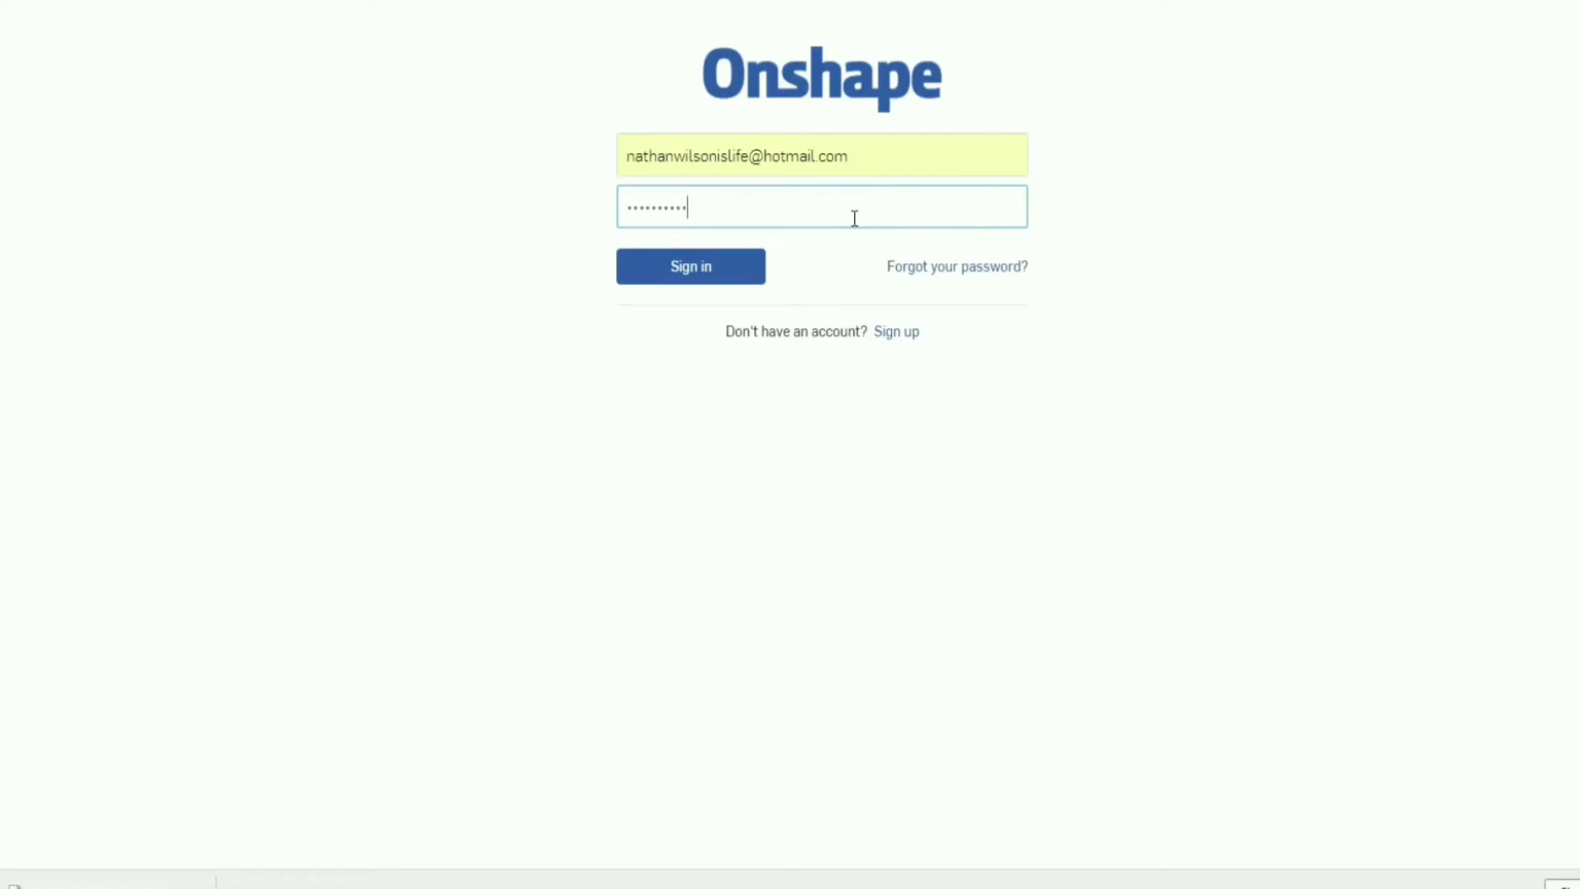
pyautogui.press('Return')
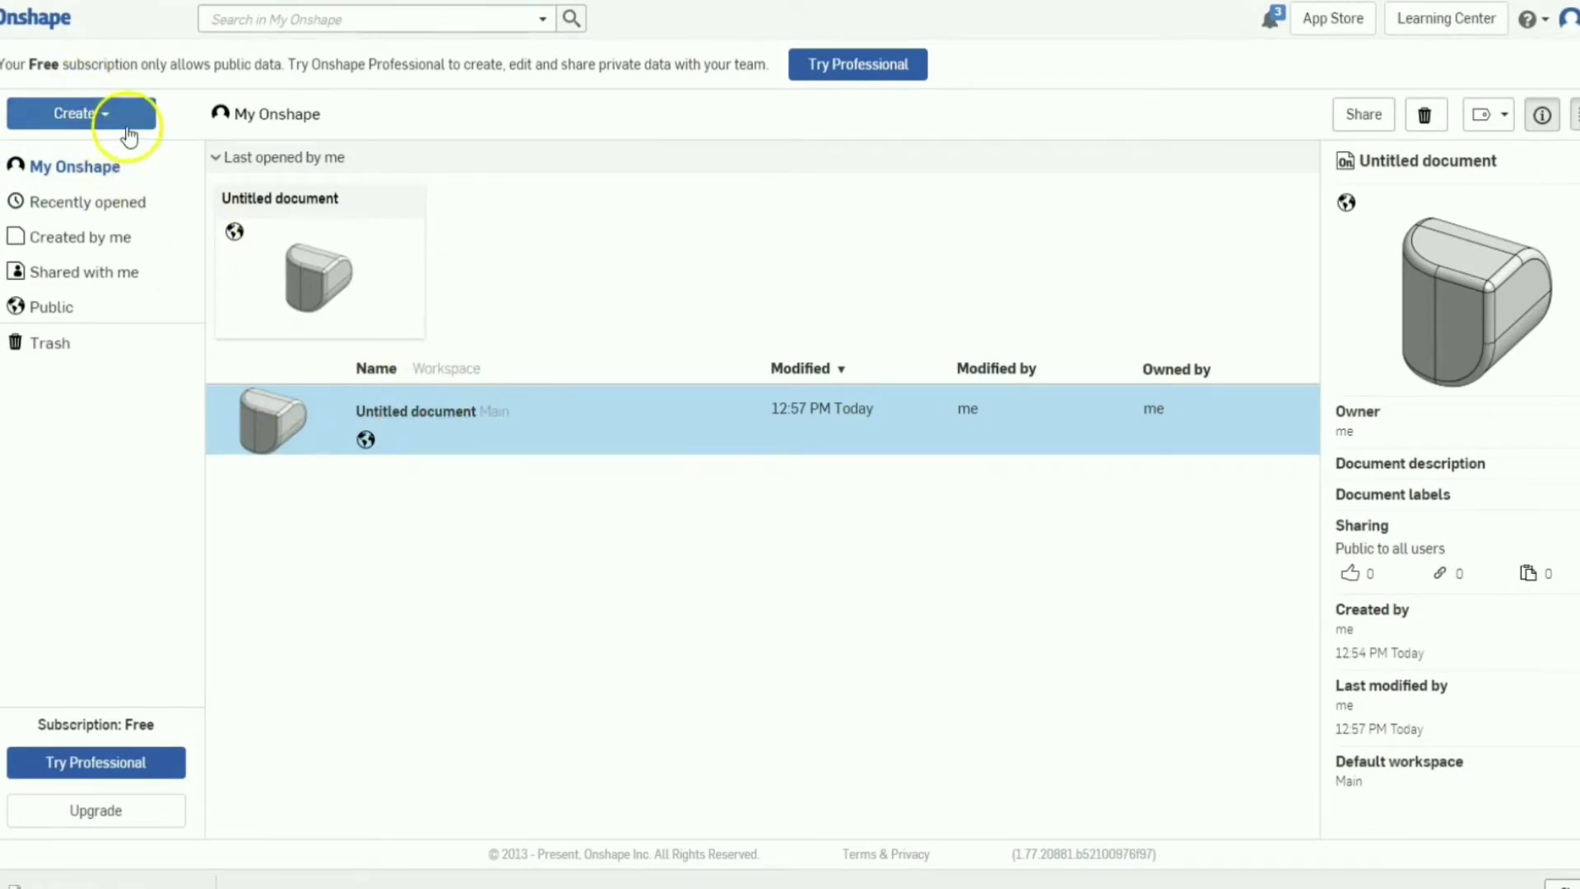
# Create a new public document keeping the default name Untitled document.
pyautogui.click(128, 123)
pyautogui.click(116, 149)
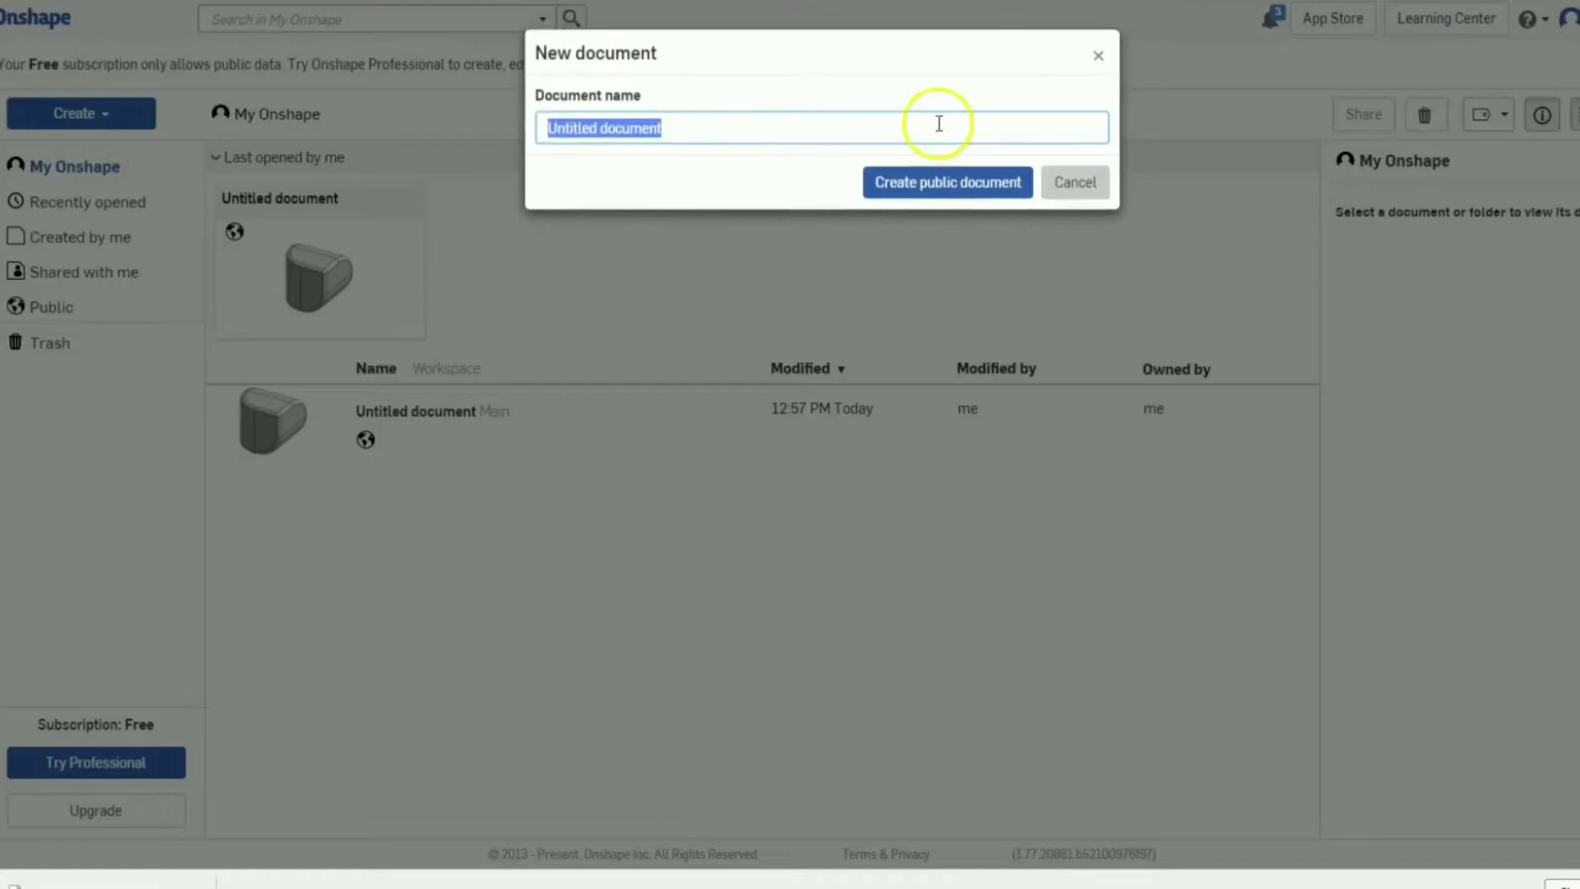
pyautogui.click(956, 198)
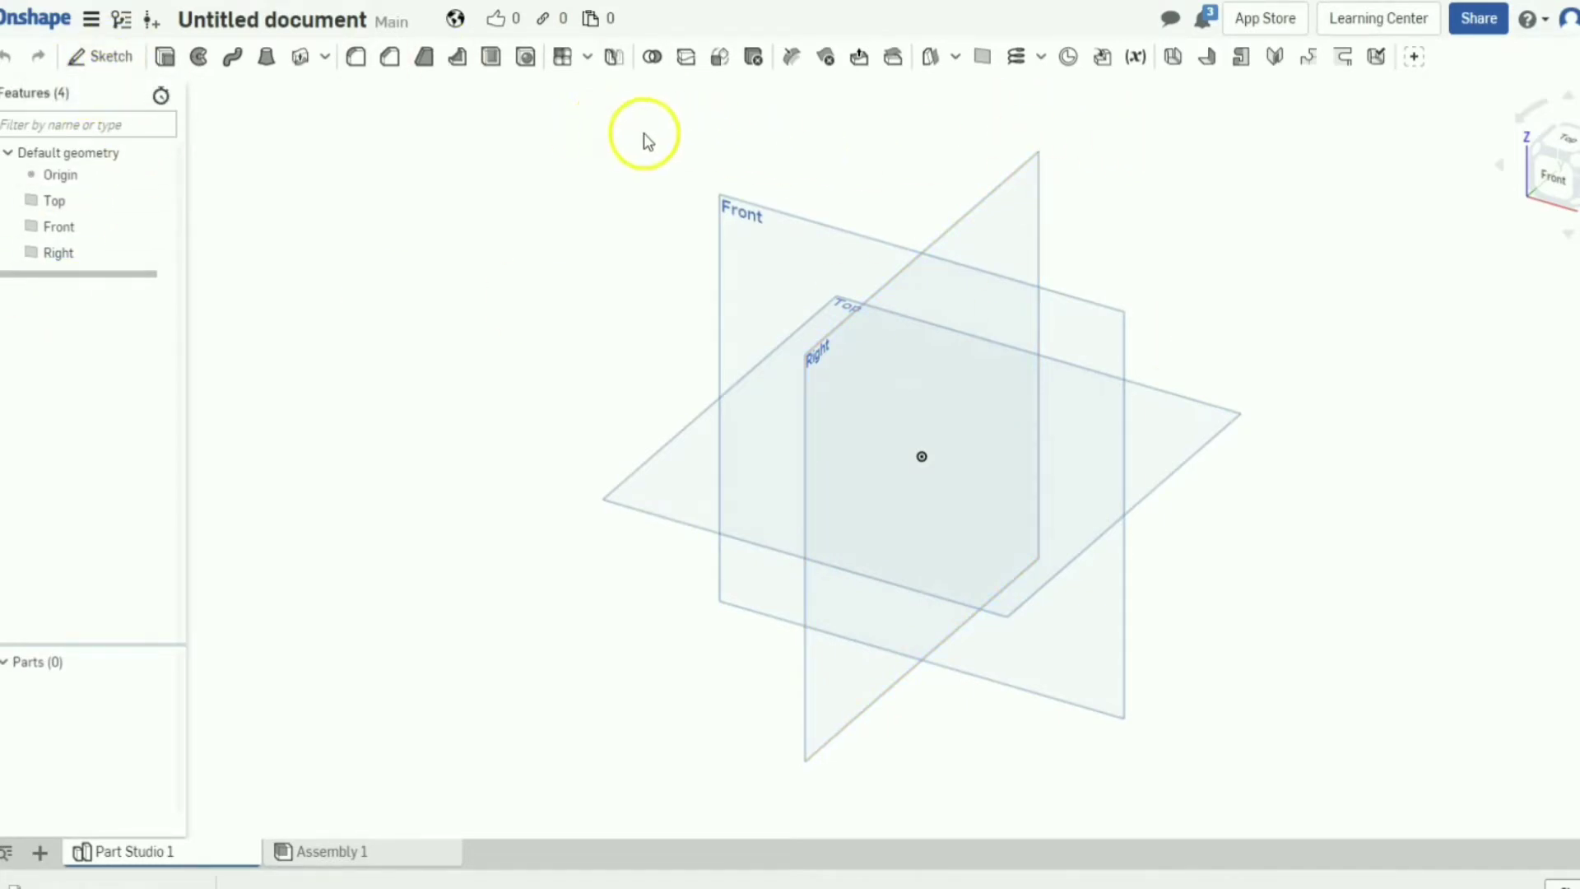
# Start a sketch on the Top plane and draw a center-point rectangle at the origin.
pyautogui.click(118, 56)
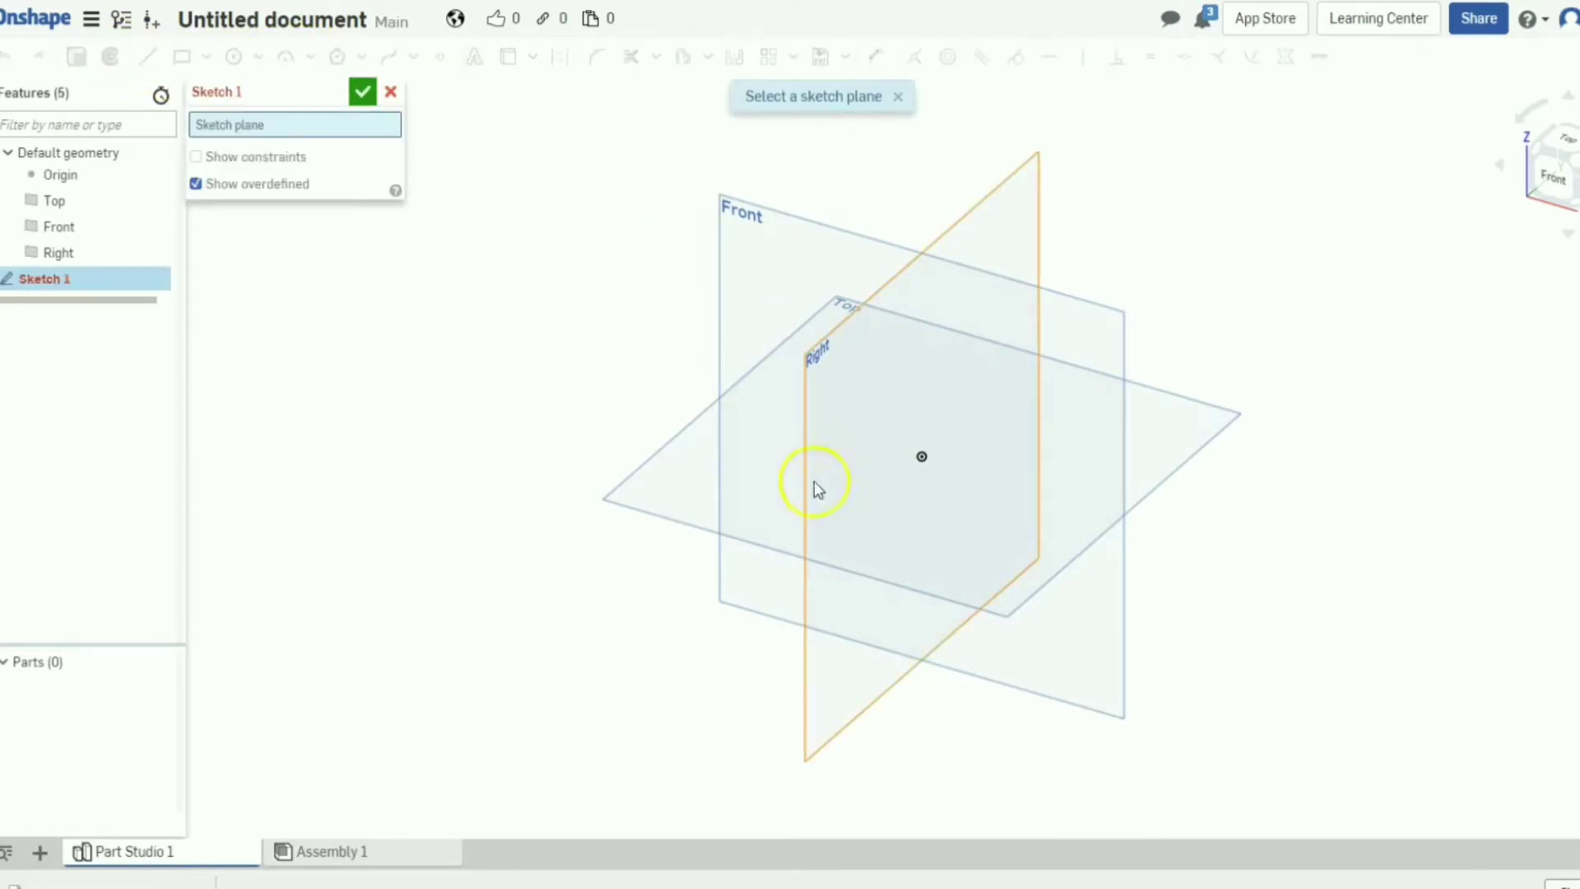
pyautogui.click(674, 489)
pyautogui.moveTo(584, 317); pyautogui.dragTo(370, 134, button='right')
pyautogui.click(206, 56)
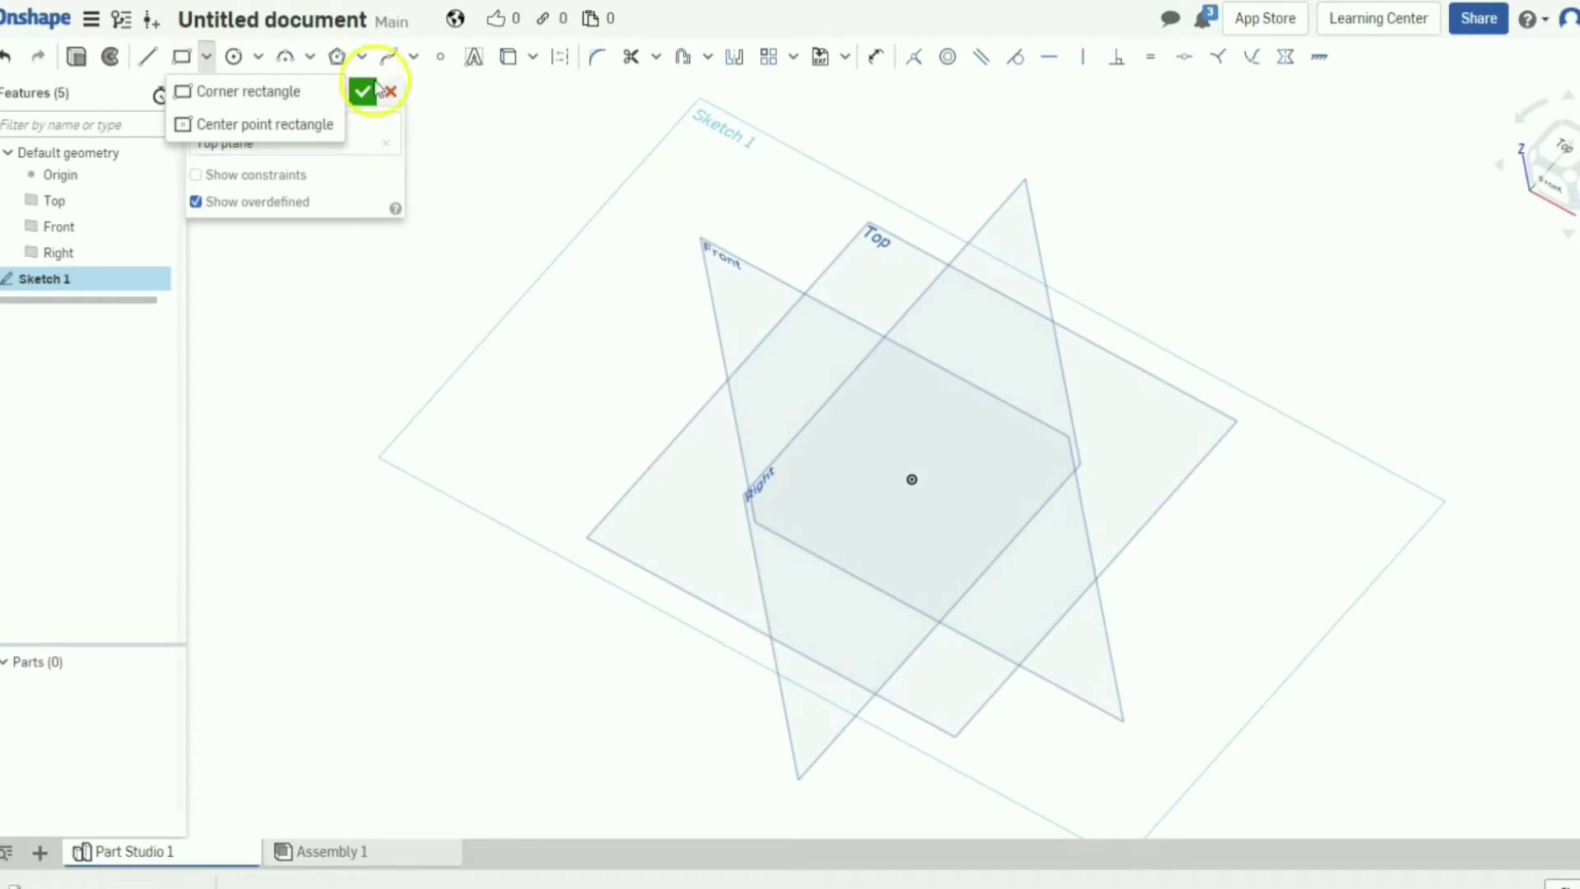
pyautogui.click(238, 121)
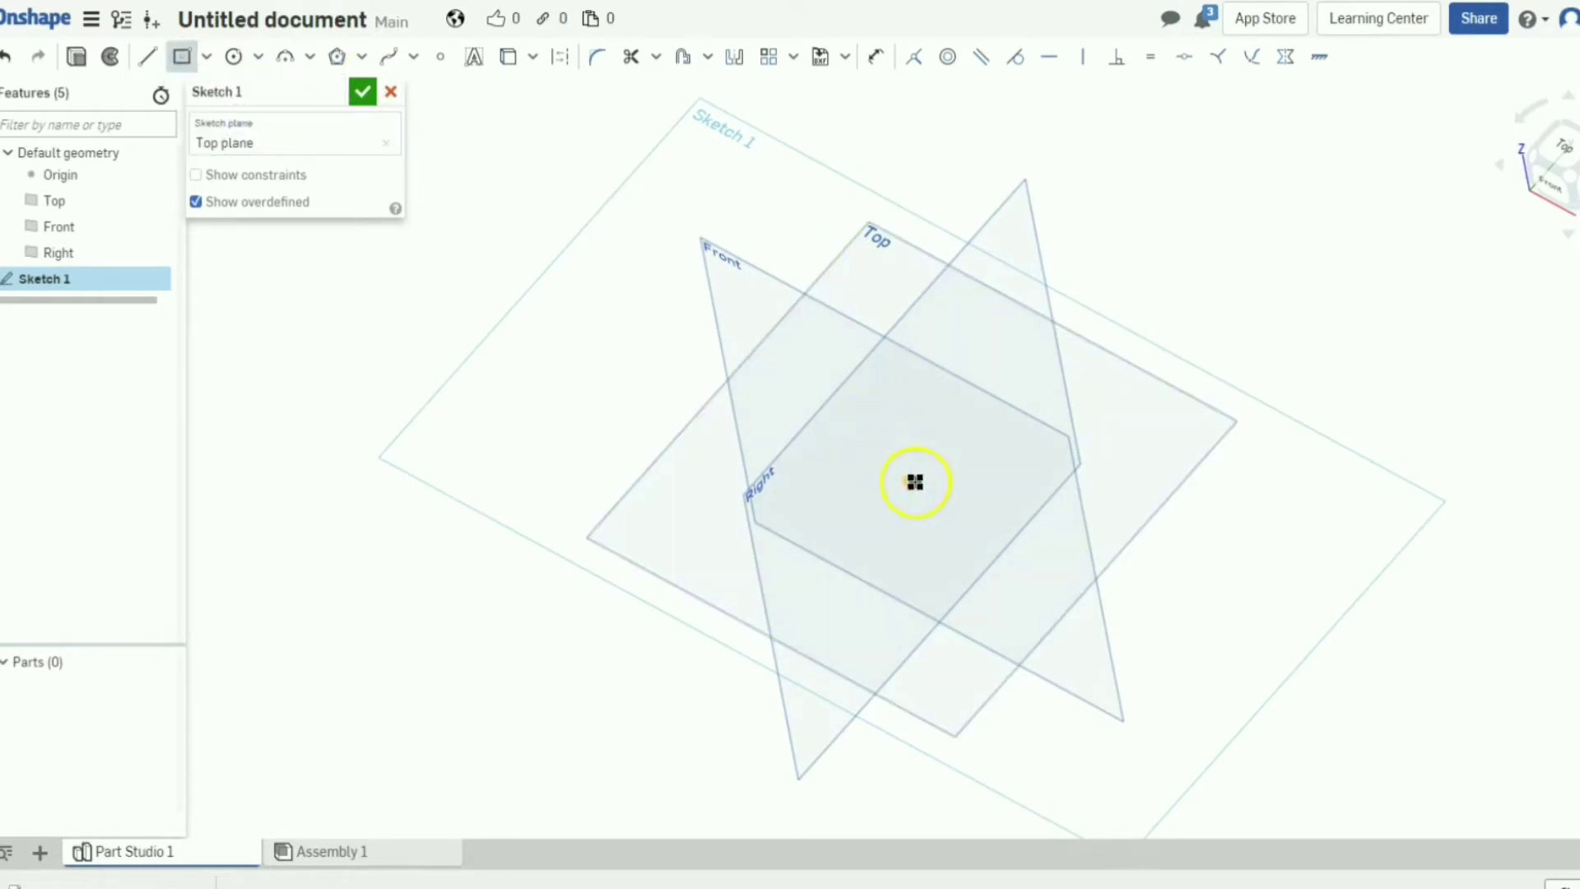
pyautogui.click(910, 480)
pyautogui.click(925, 546)
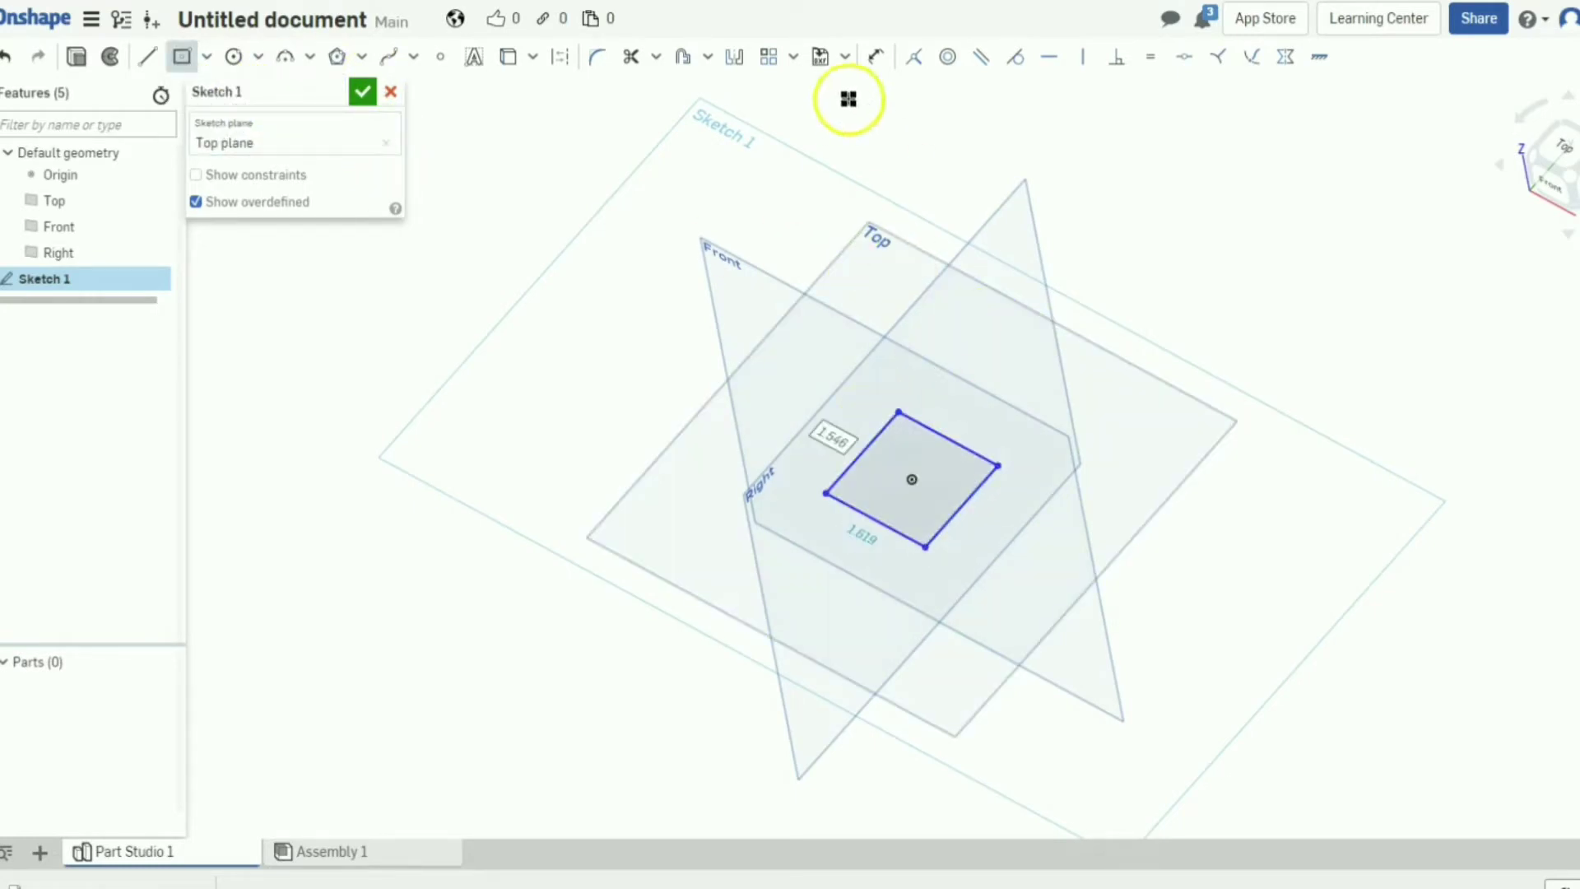
# Dimension both sides of the rectangle to 1 in, making it a square.
pyautogui.click(876, 56)
pyautogui.click(863, 451)
pyautogui.click(833, 276)
pyautogui.write('1')
pyautogui.press('Return')
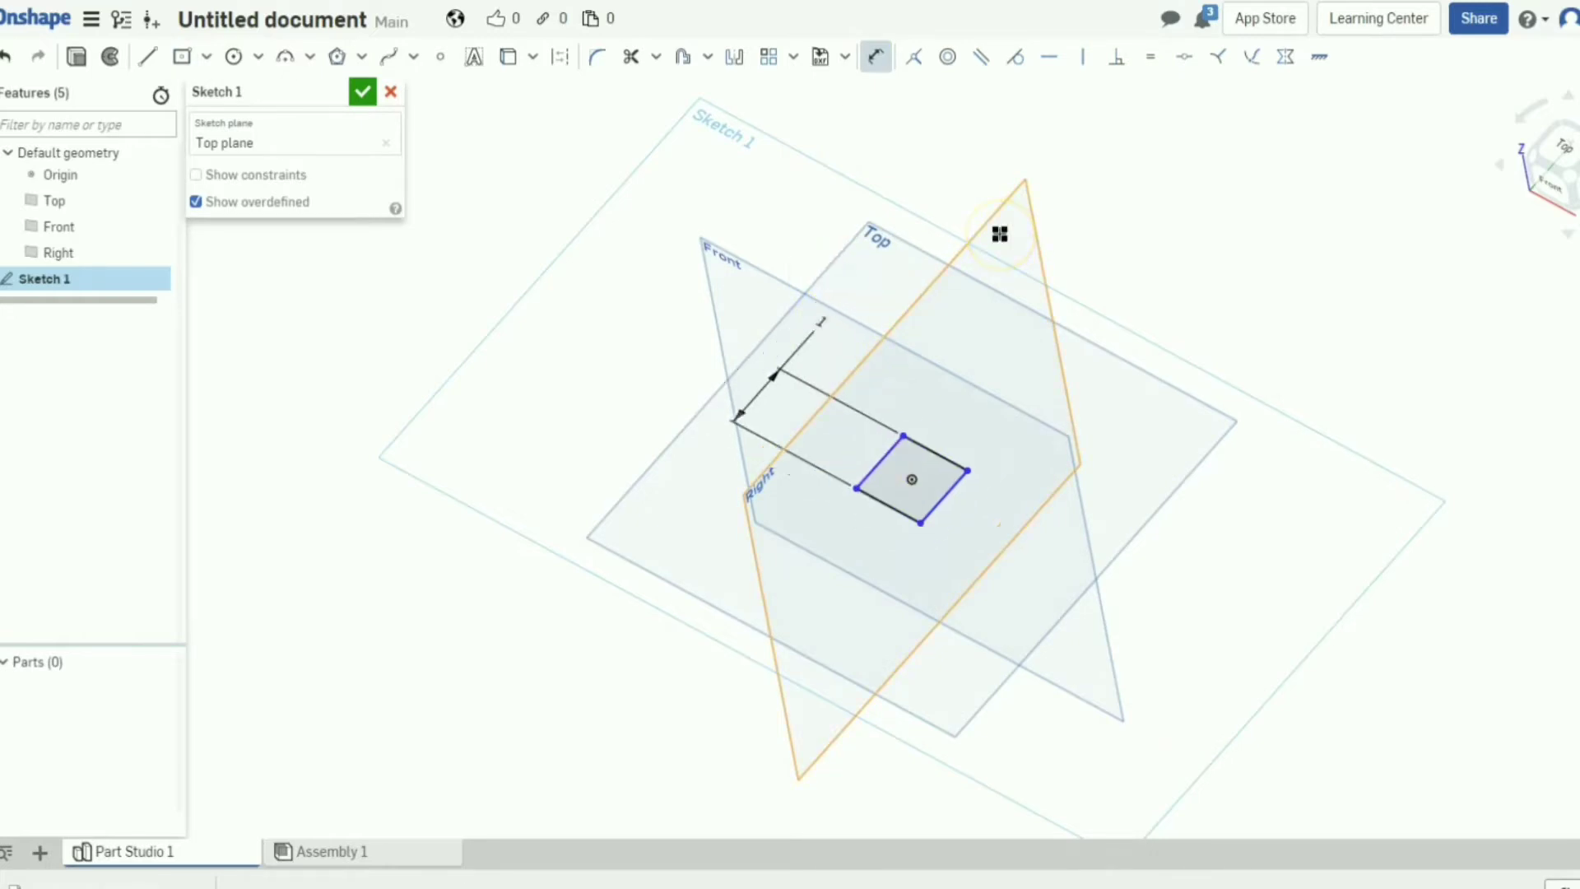
pyautogui.click(900, 447)
pyautogui.click(960, 479)
pyautogui.click(1038, 362)
pyautogui.write('1')
pyautogui.press('Return')
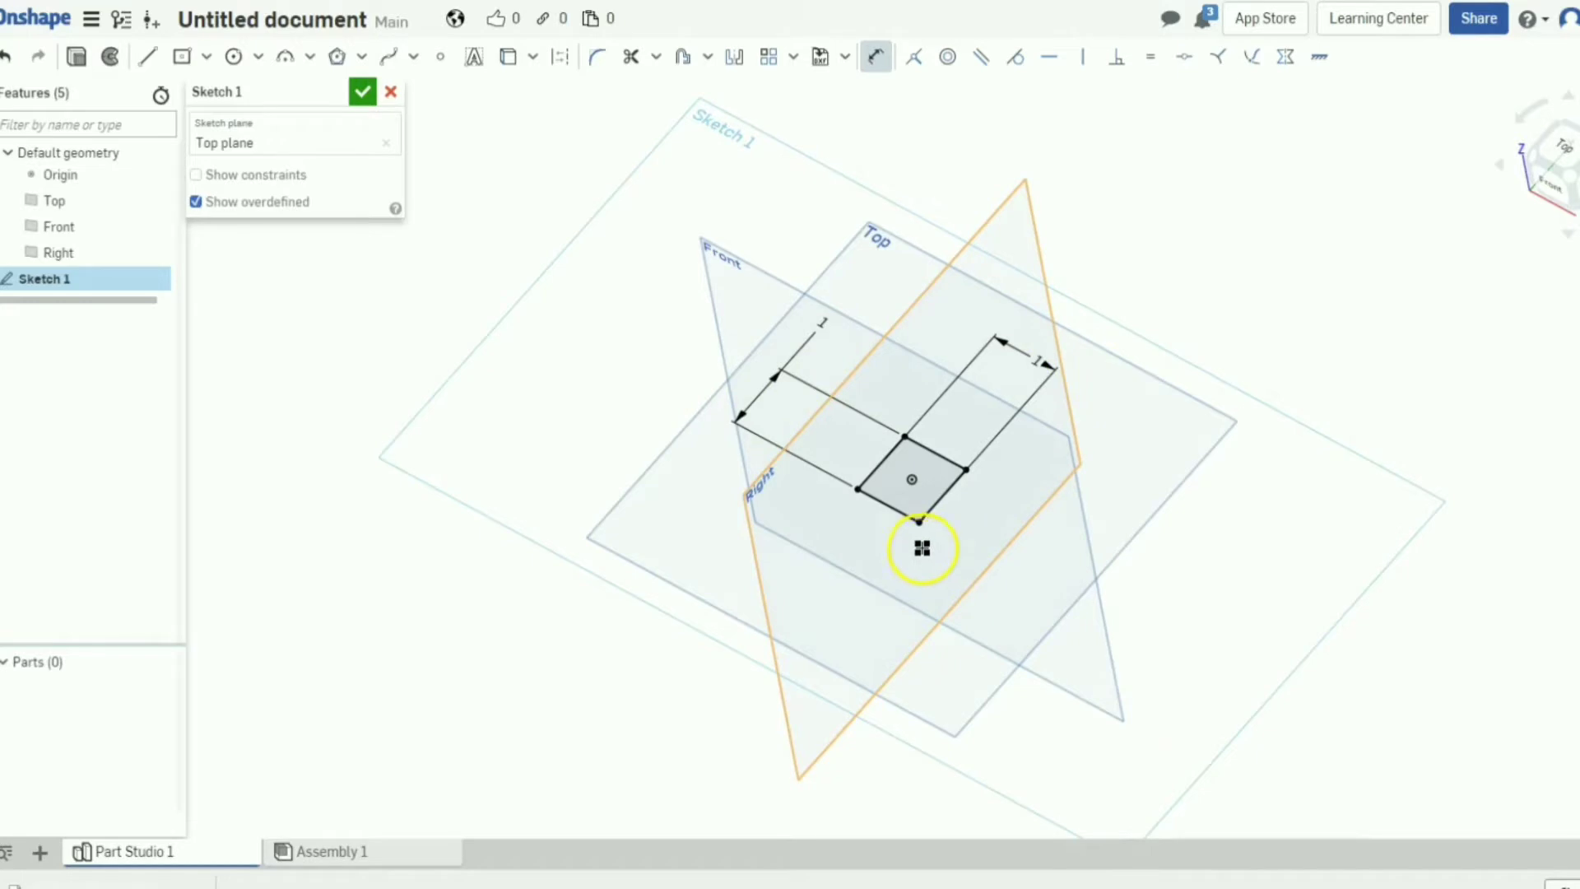
# Extrude the square symmetrically 1 in about the Top plane into a cube.
pyautogui.click(77, 56)
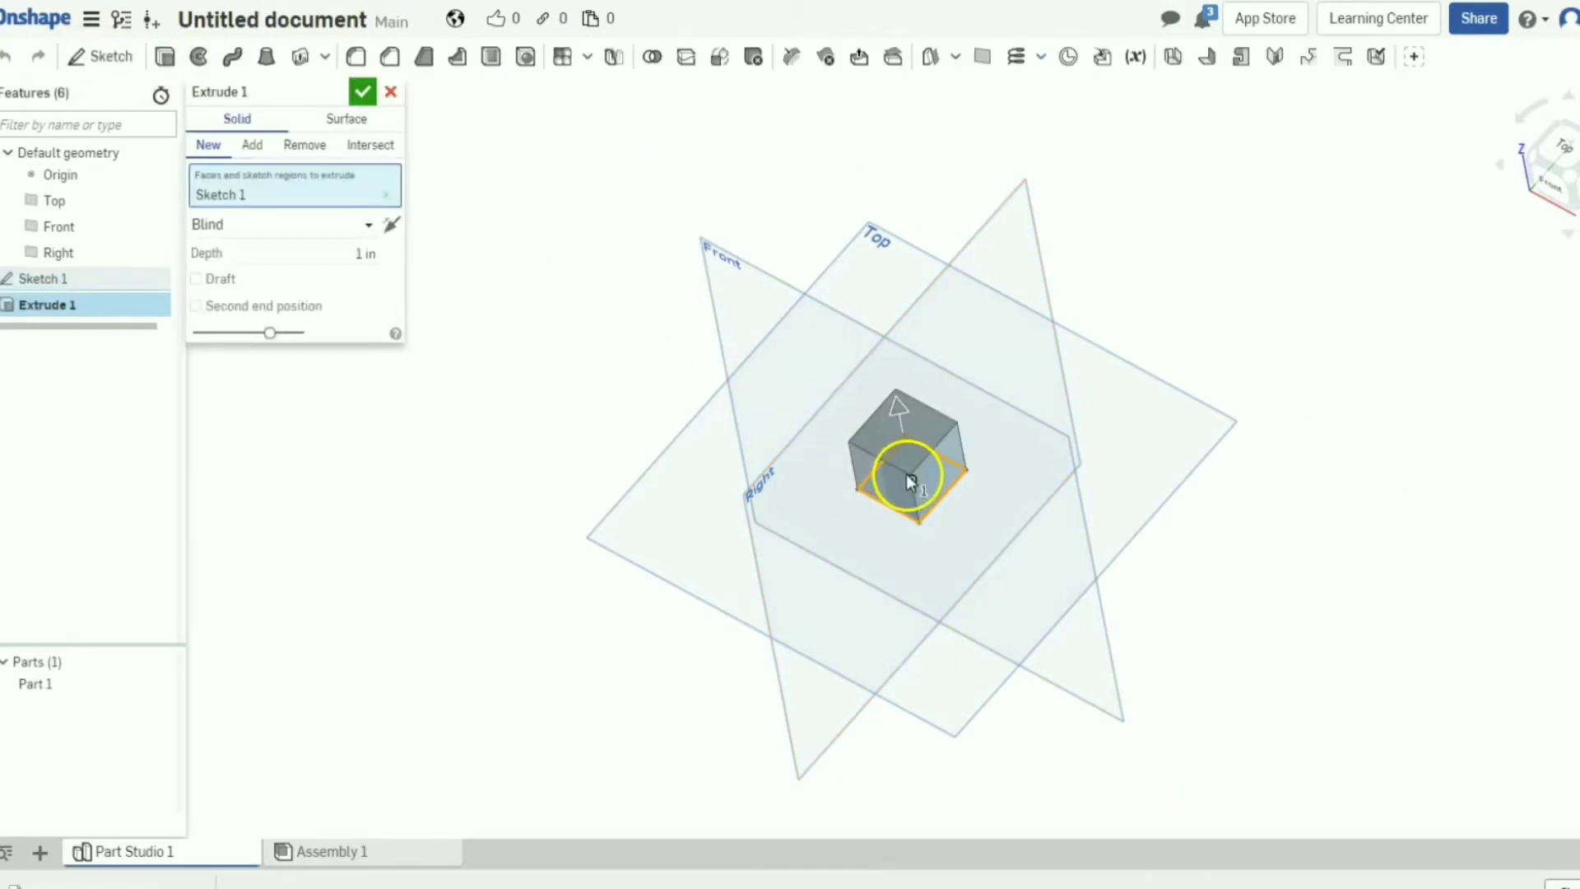
pyautogui.click(296, 229)
pyautogui.click(294, 284)
pyautogui.moveTo(1058, 546); pyautogui.dragTo(1089, 468, button='right')
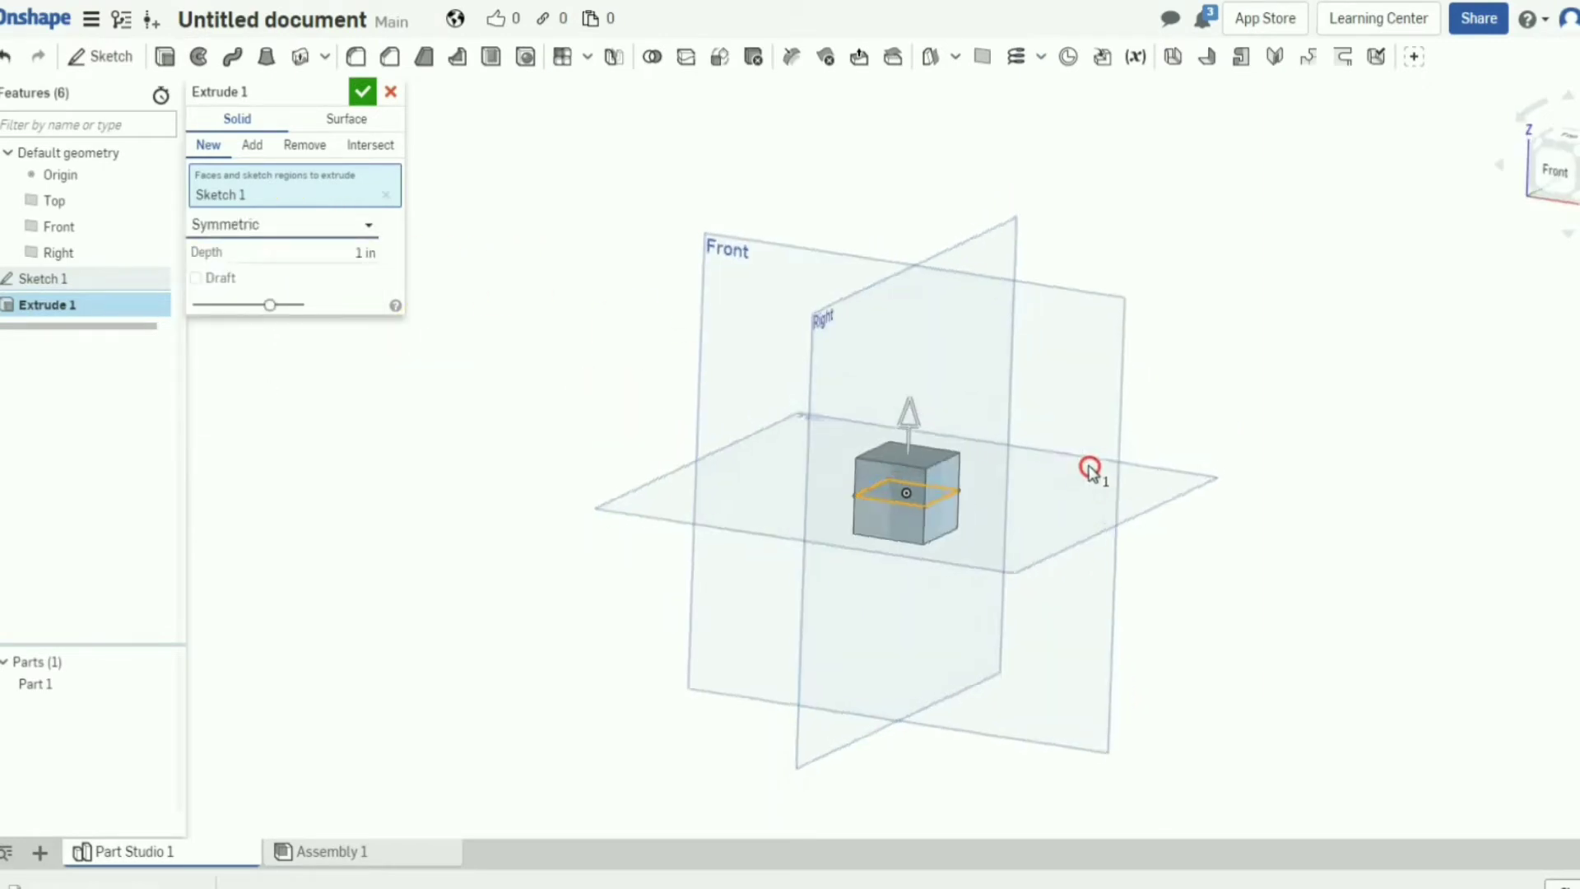
pyautogui.moveTo(1094, 387); pyautogui.dragTo(889, 529, button='right')
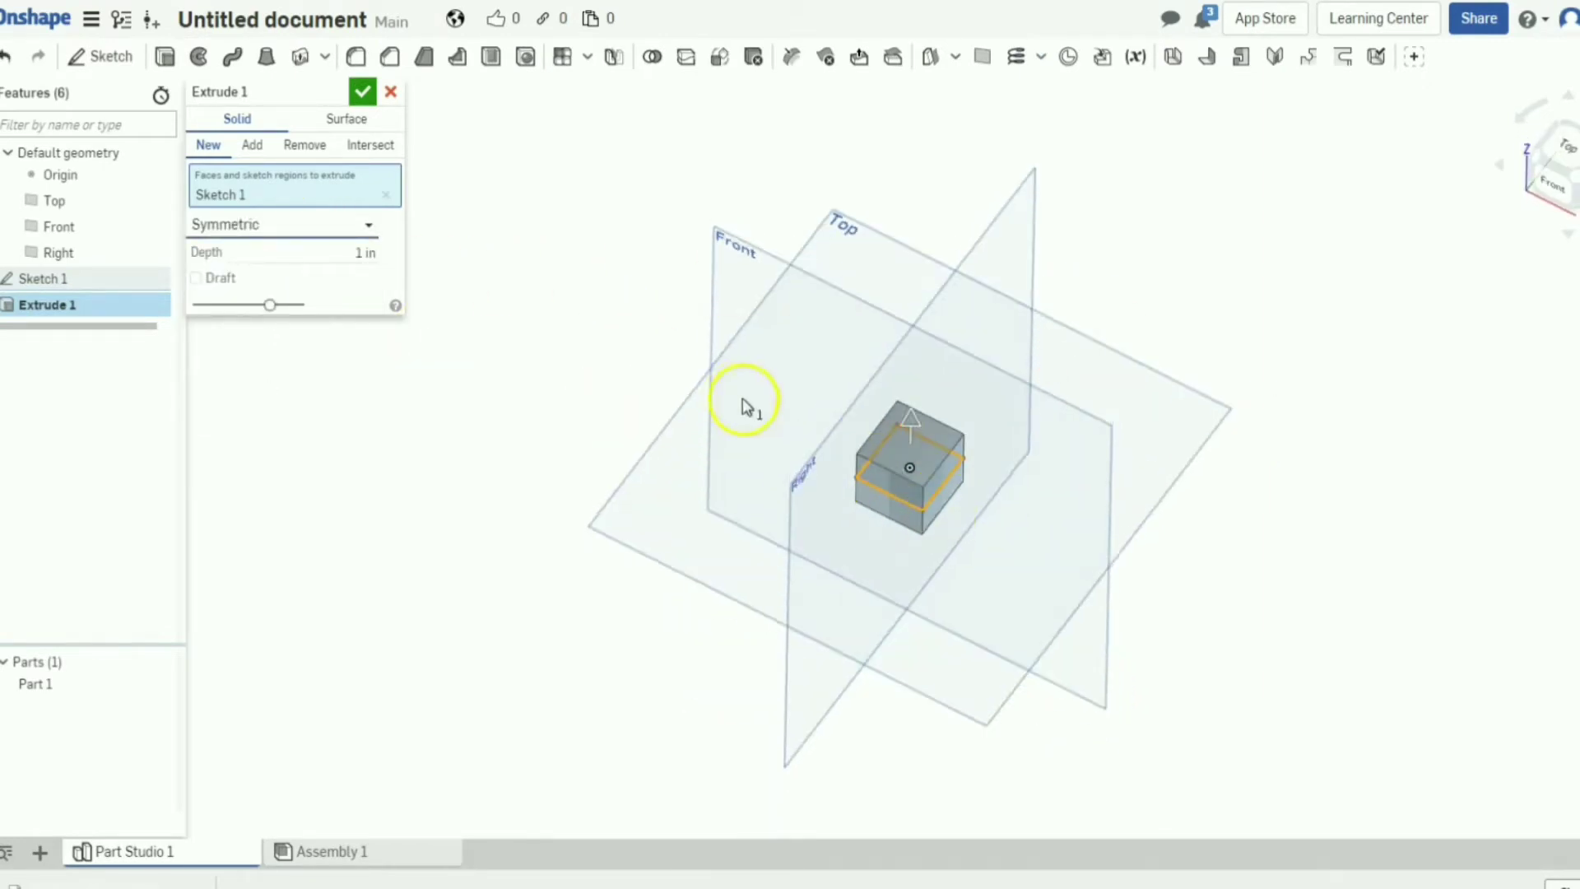
pyautogui.click(296, 229)
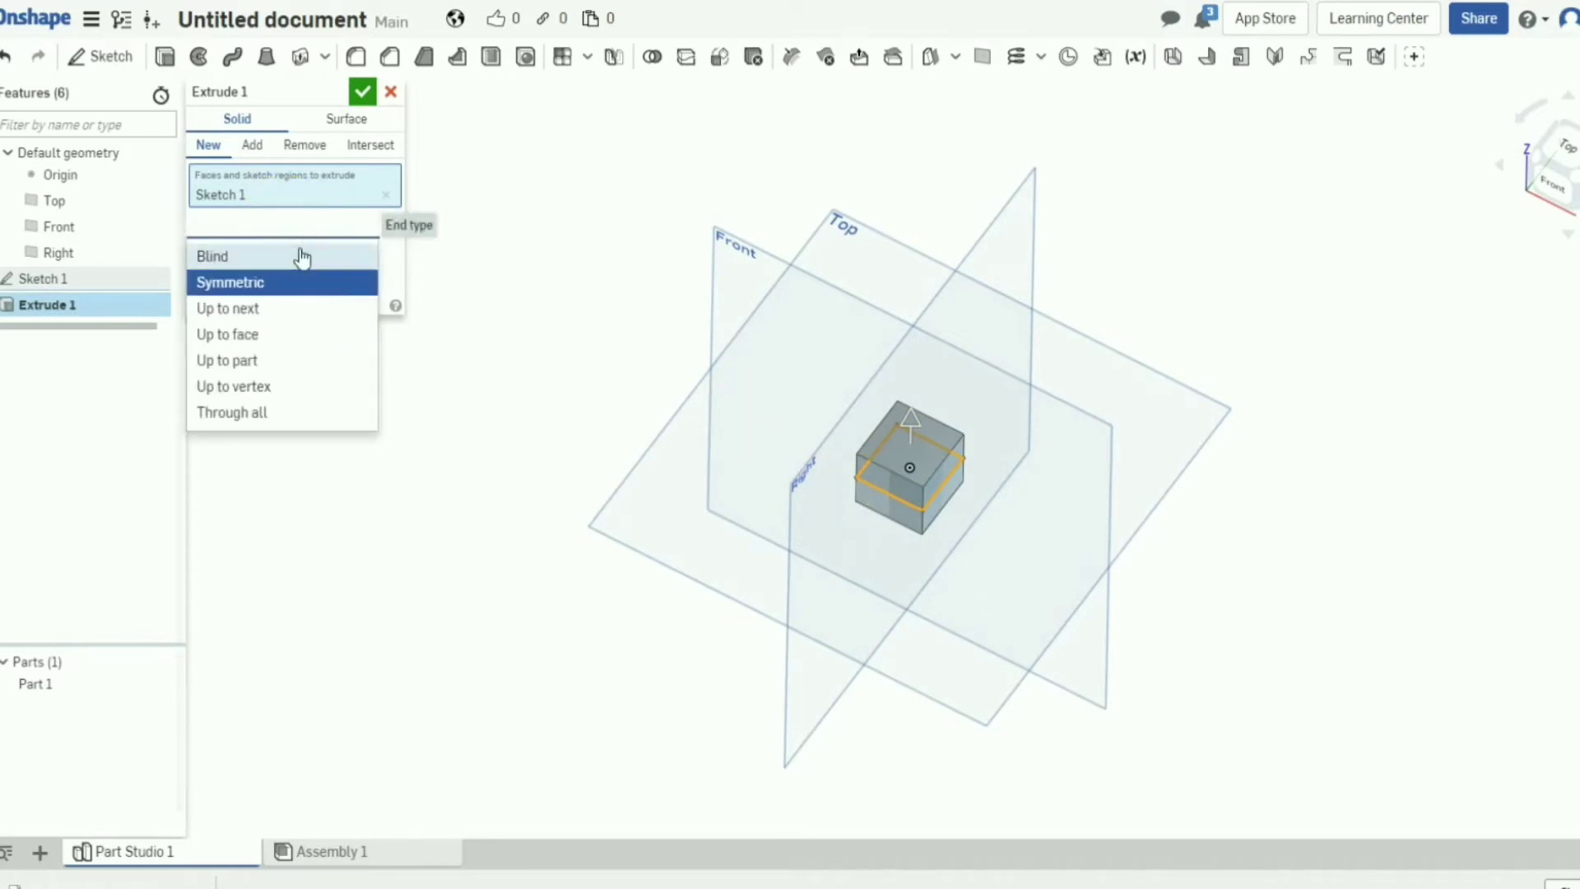
pyautogui.click(303, 254)
pyautogui.moveTo(984, 515); pyautogui.dragTo(991, 465, button='right')
pyautogui.scroll(5, 991, 457)
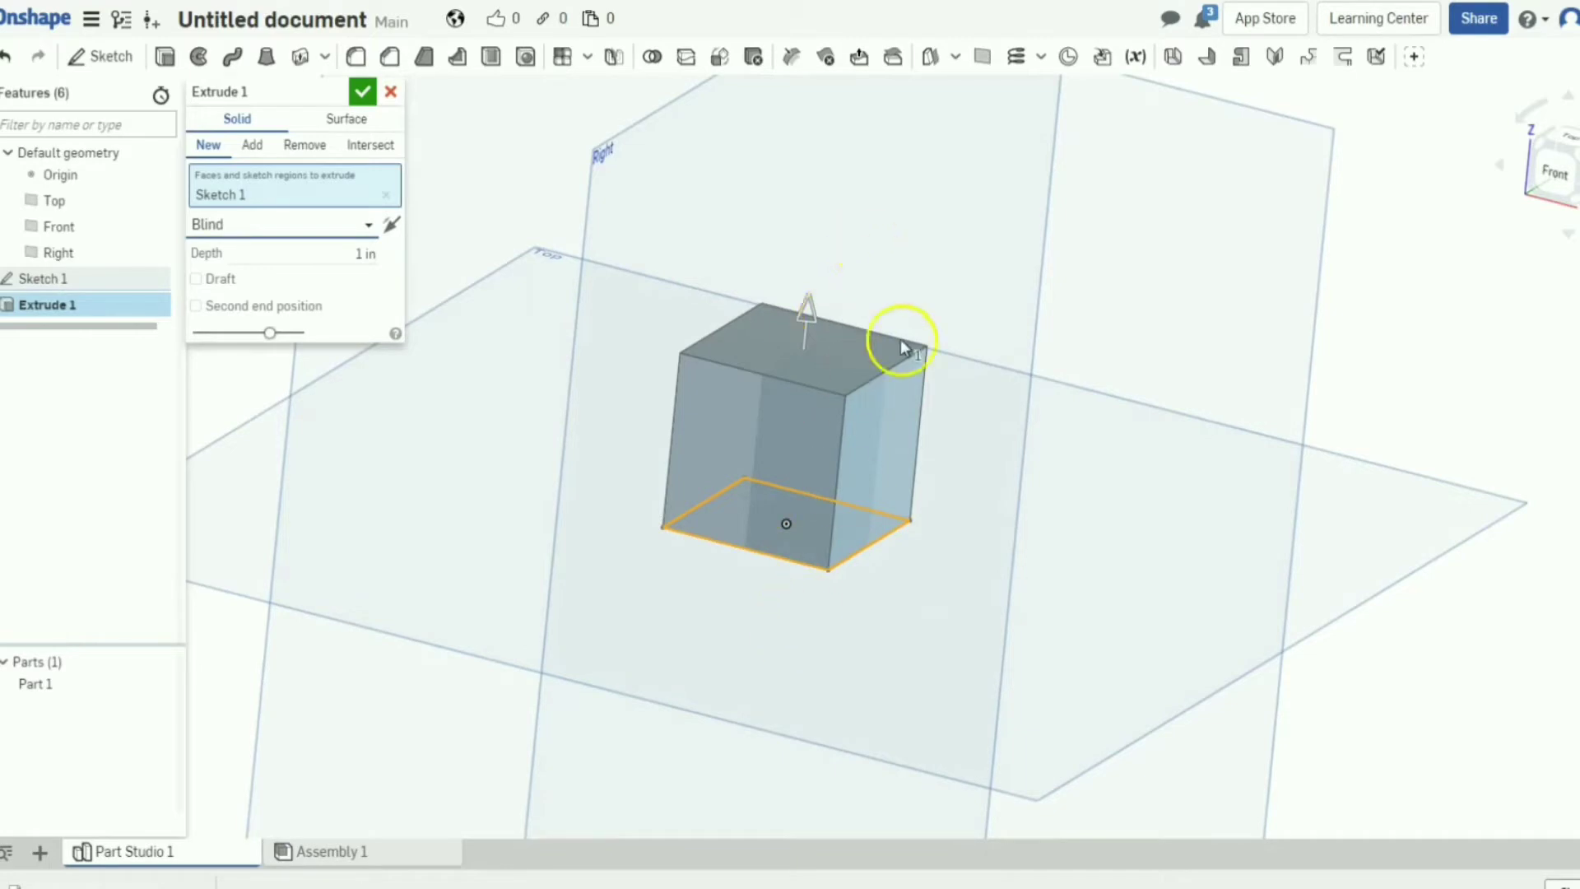
pyautogui.click(206, 223)
pyautogui.click(298, 286)
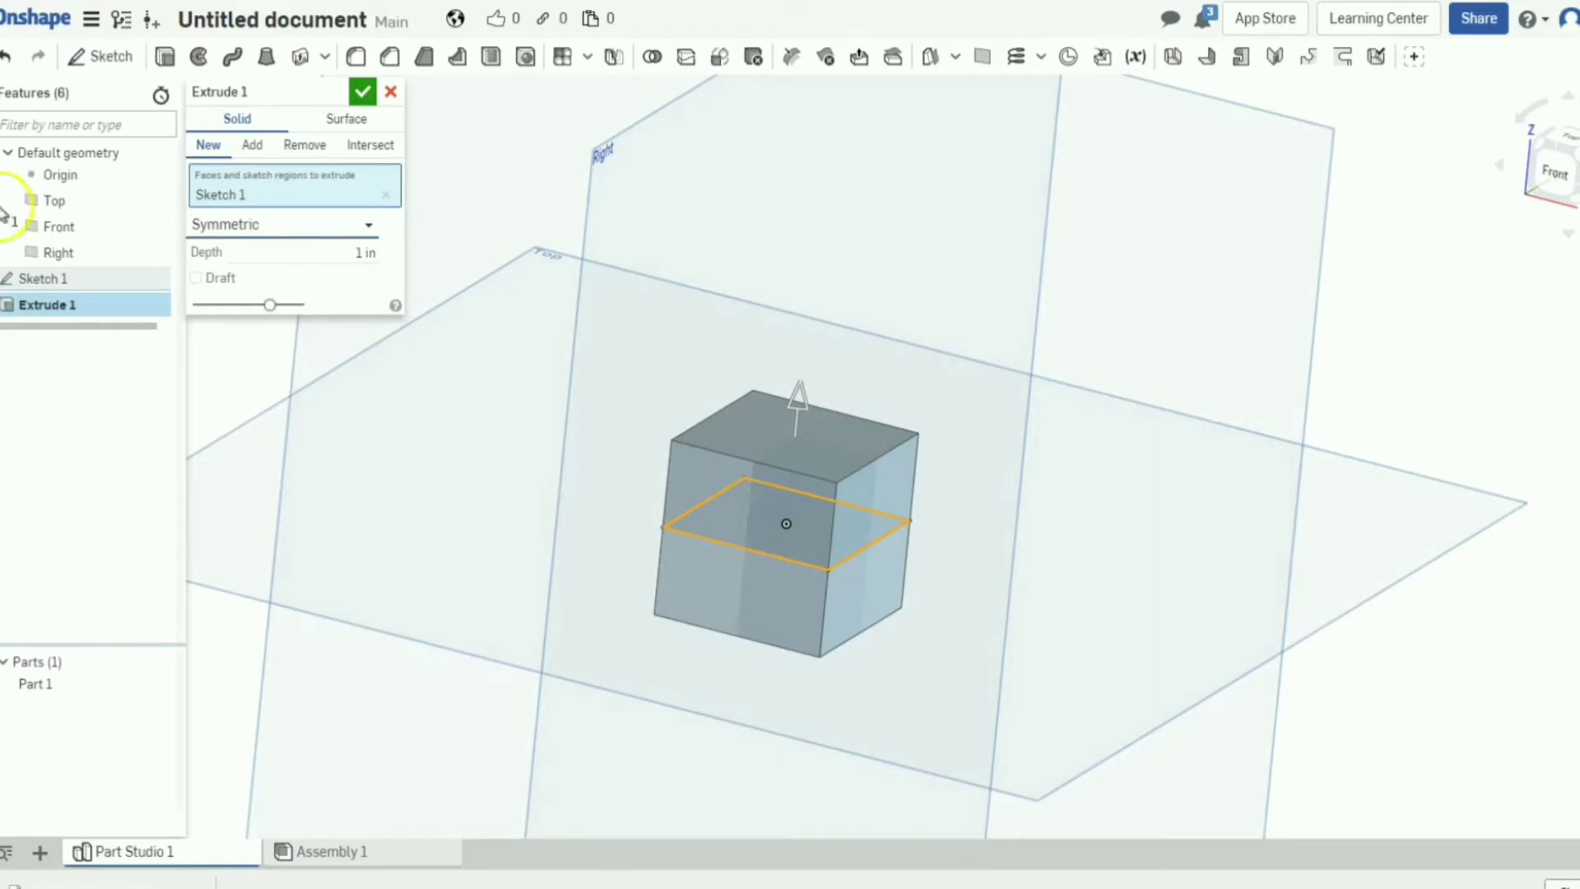
pyautogui.click(362, 93)
pyautogui.moveTo(659, 257); pyautogui.dragTo(576, 246, button='right')
# Fillet the cube's top edge and two vertical edges with a 0.5 in radius.
pyautogui.click(356, 56)
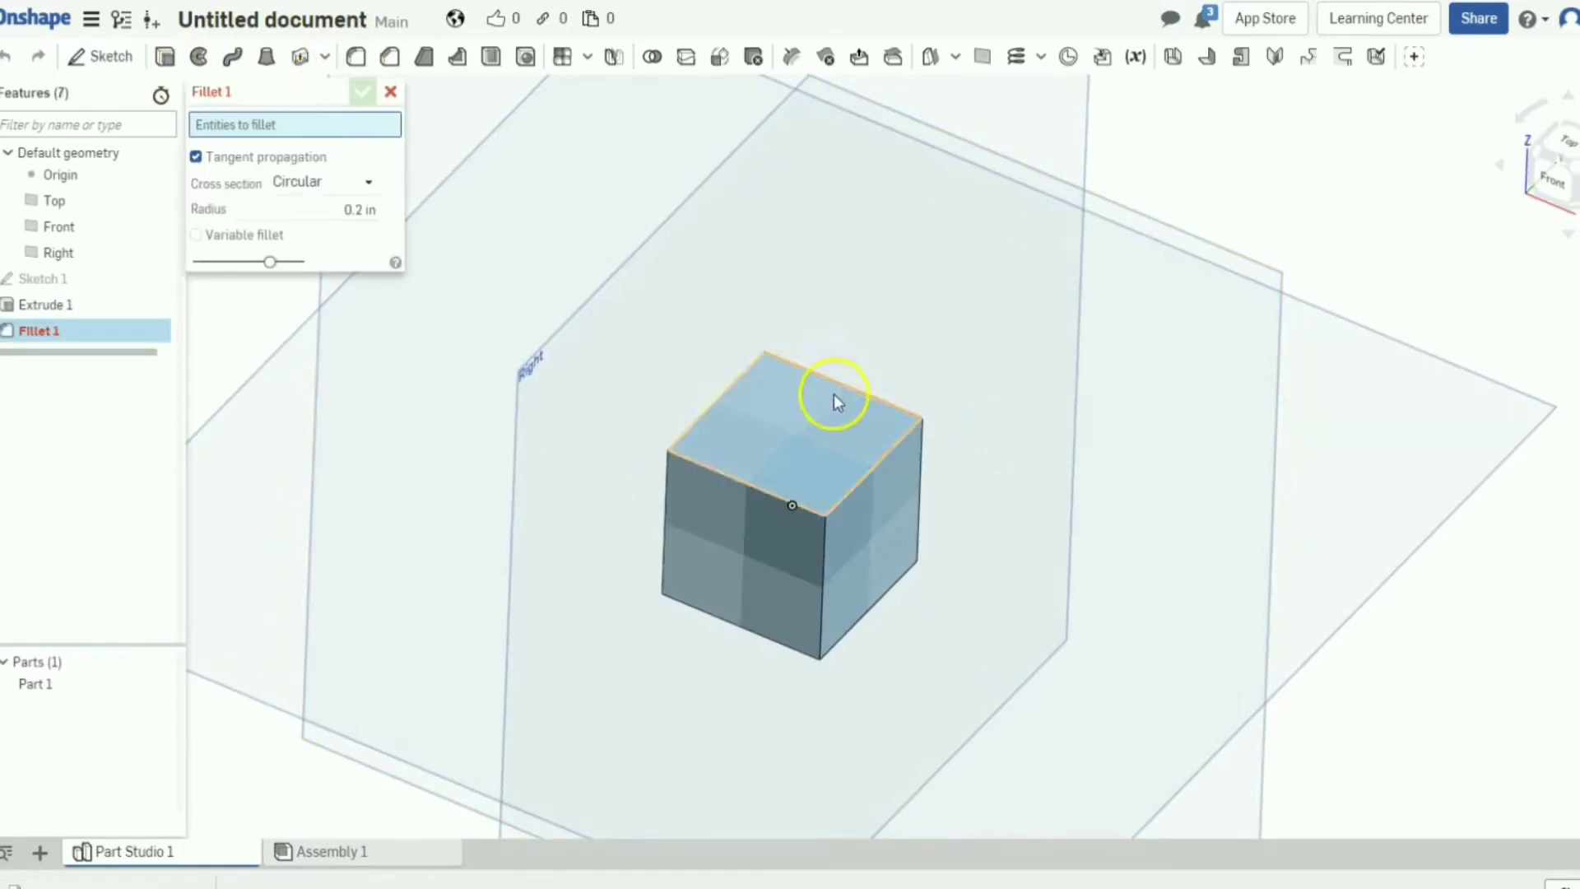
pyautogui.click(902, 409)
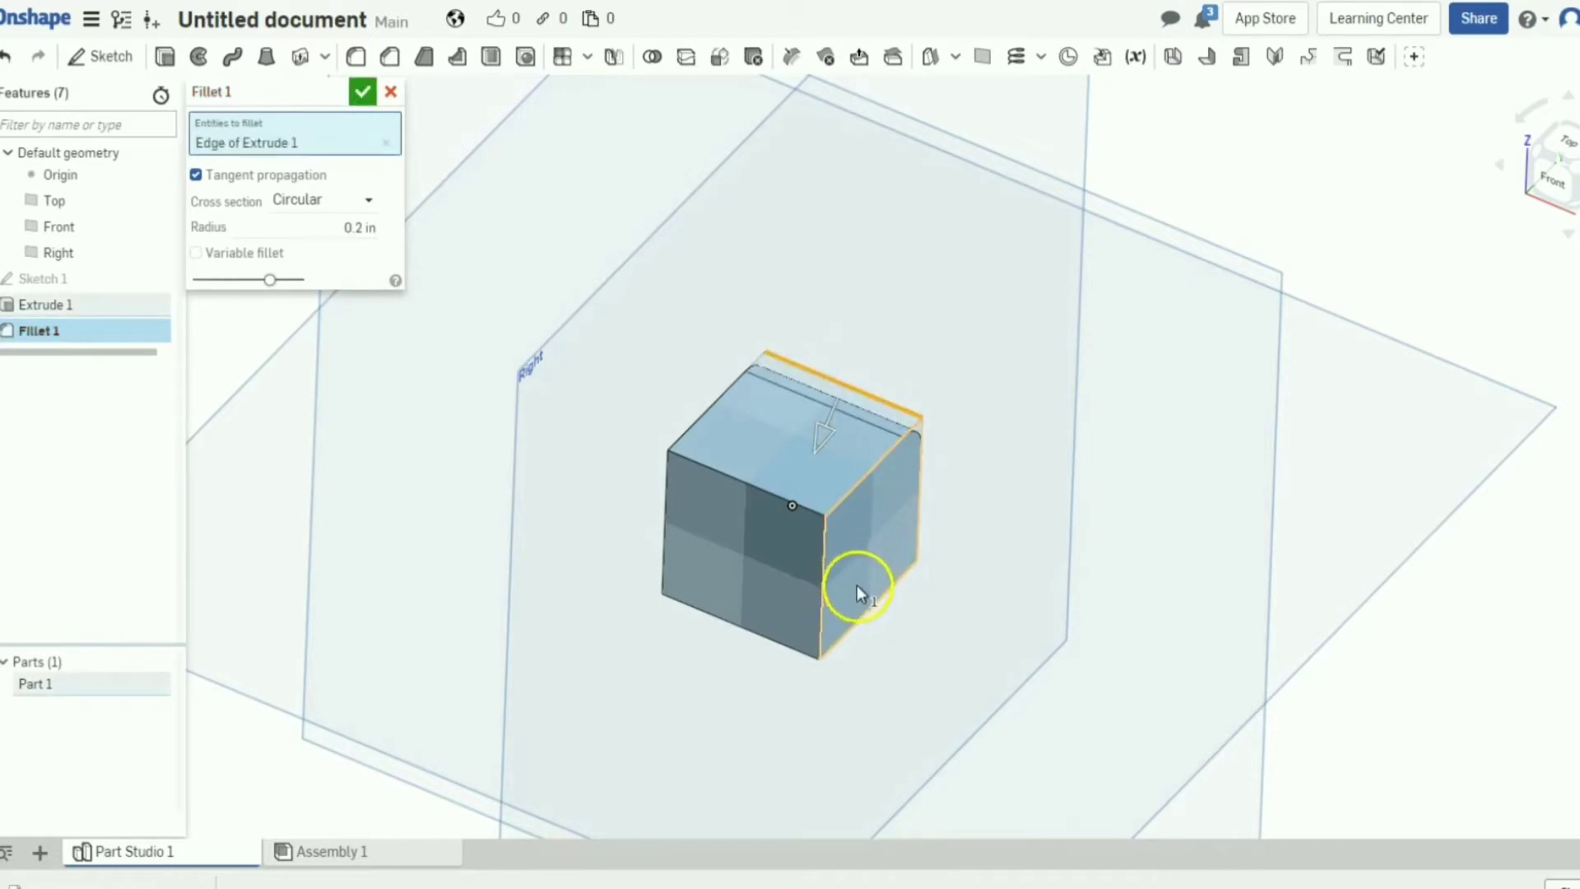
pyautogui.click(856, 610)
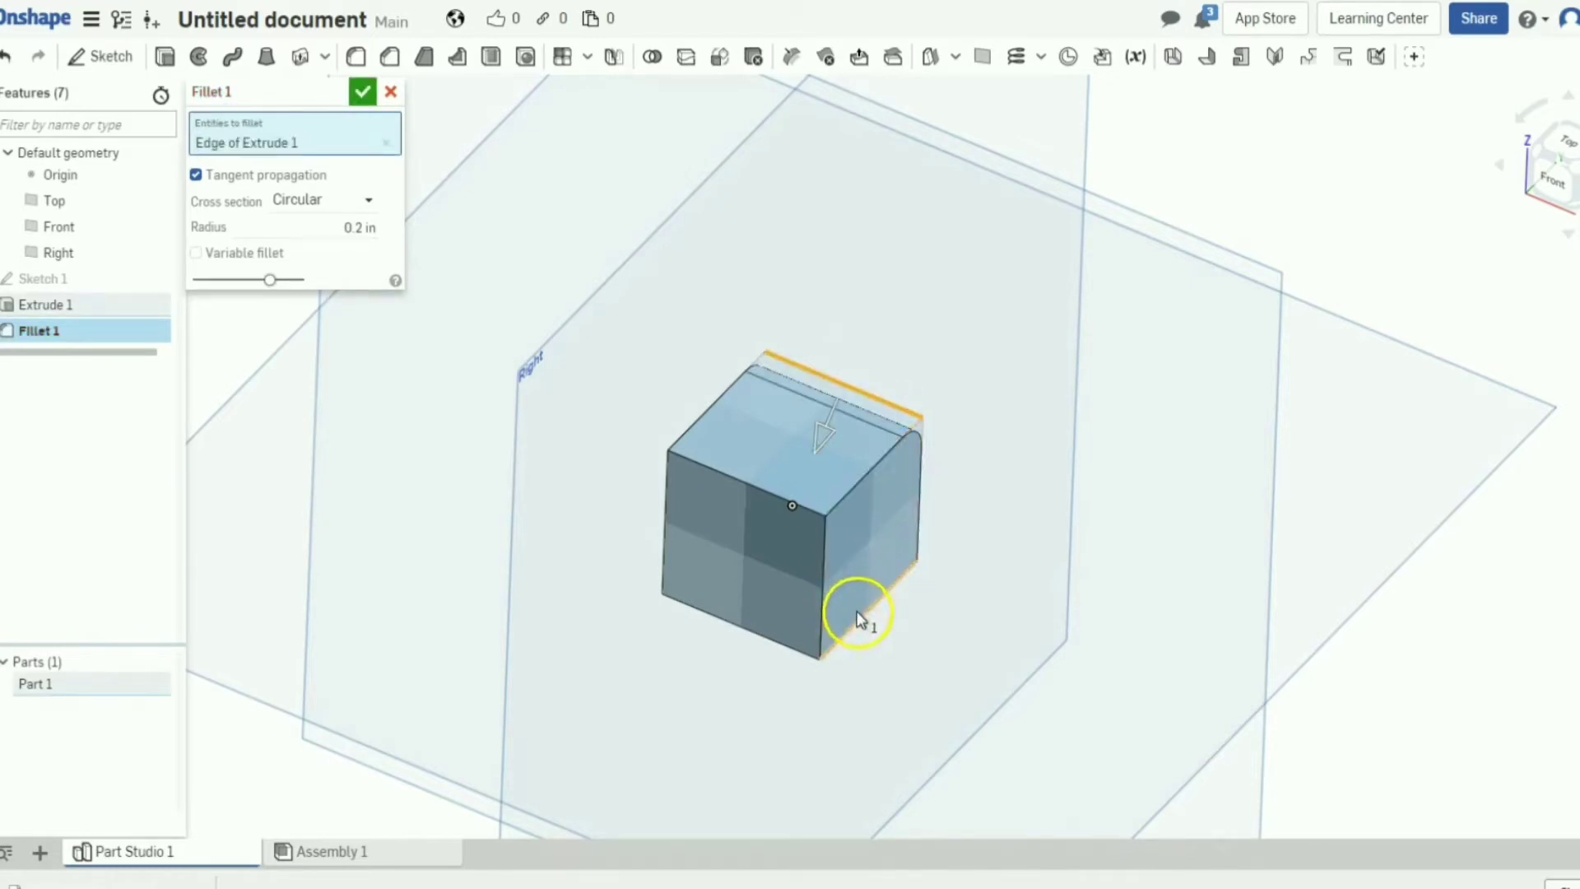
pyautogui.click(665, 539)
pyautogui.click(359, 275)
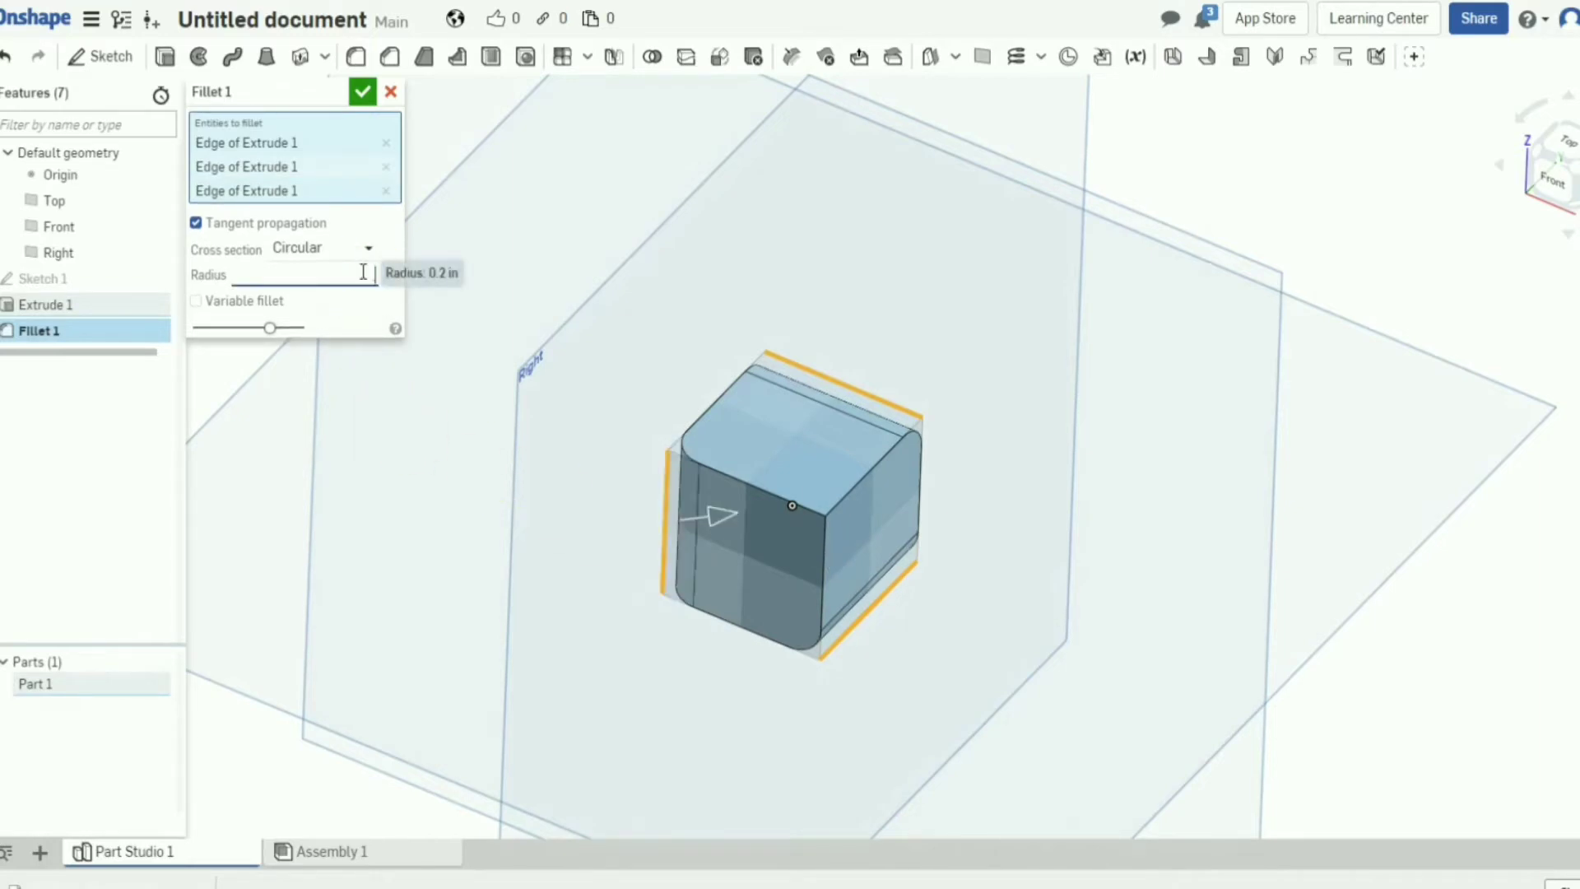
pyautogui.write('.5')
pyautogui.press('Return')
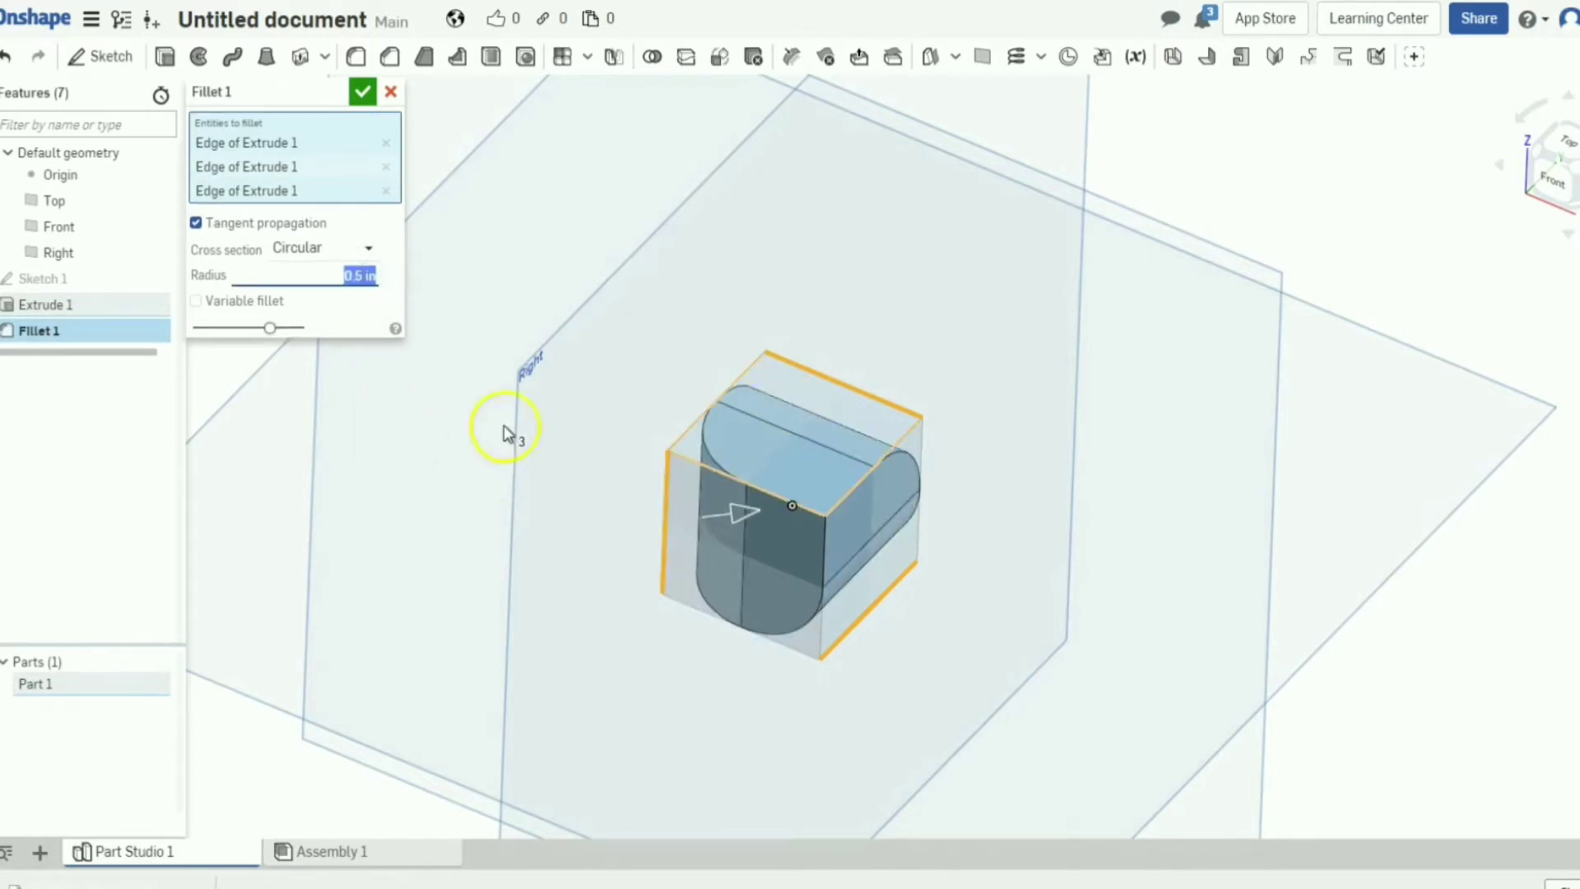
pyautogui.click(360, 92)
pyautogui.moveTo(926, 345); pyautogui.dragTo(917, 325, button='right')
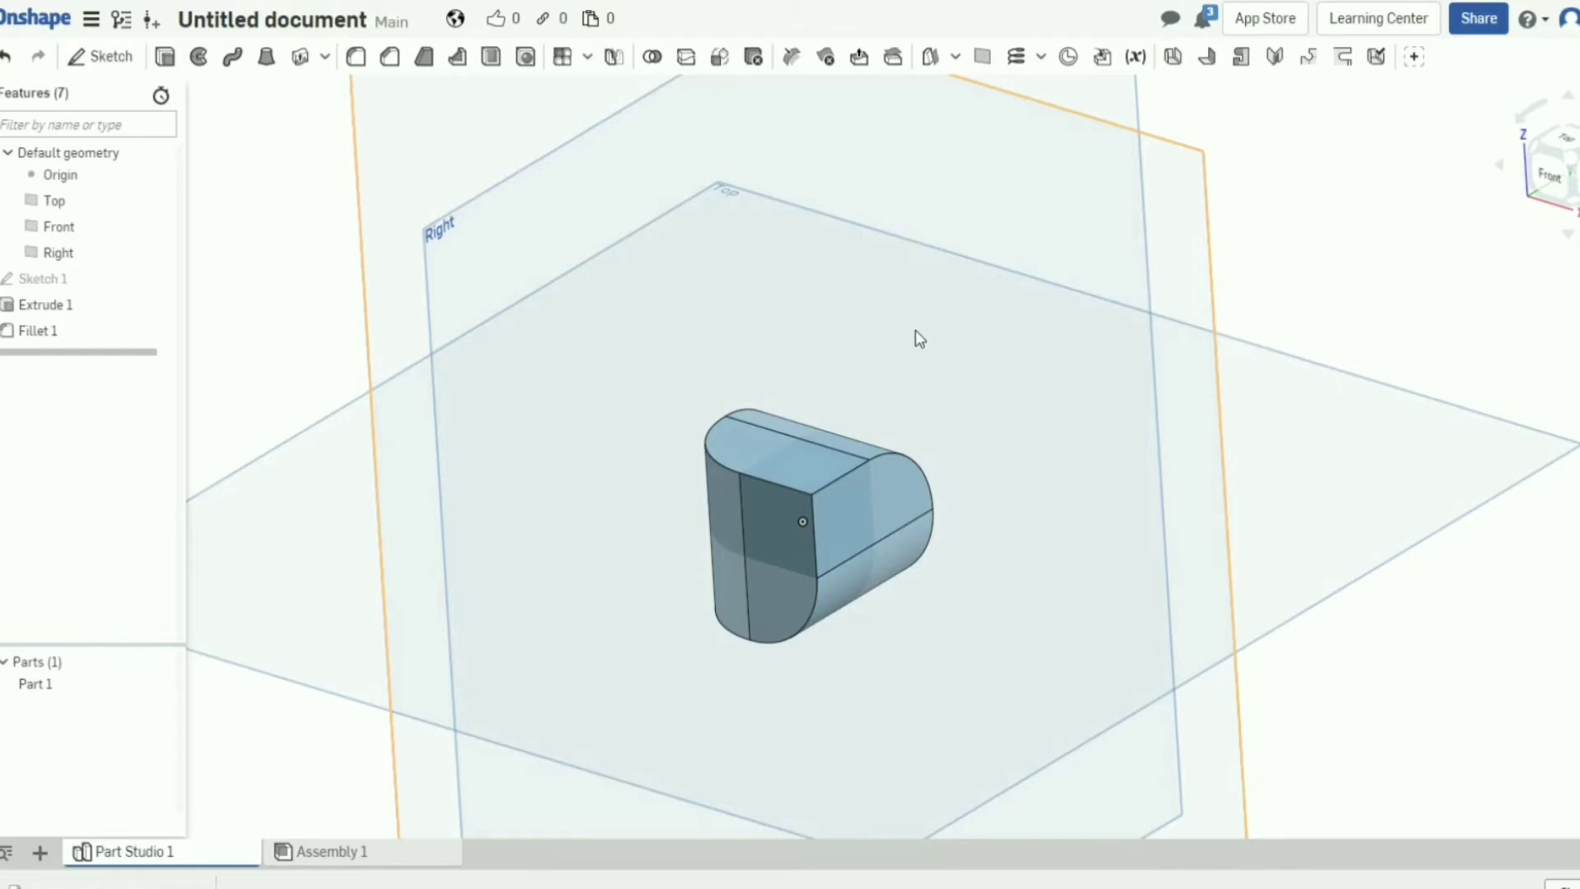
# Add a second fillet on the three corner edges with a radius of about 0.043 in.
pyautogui.click(358, 59)
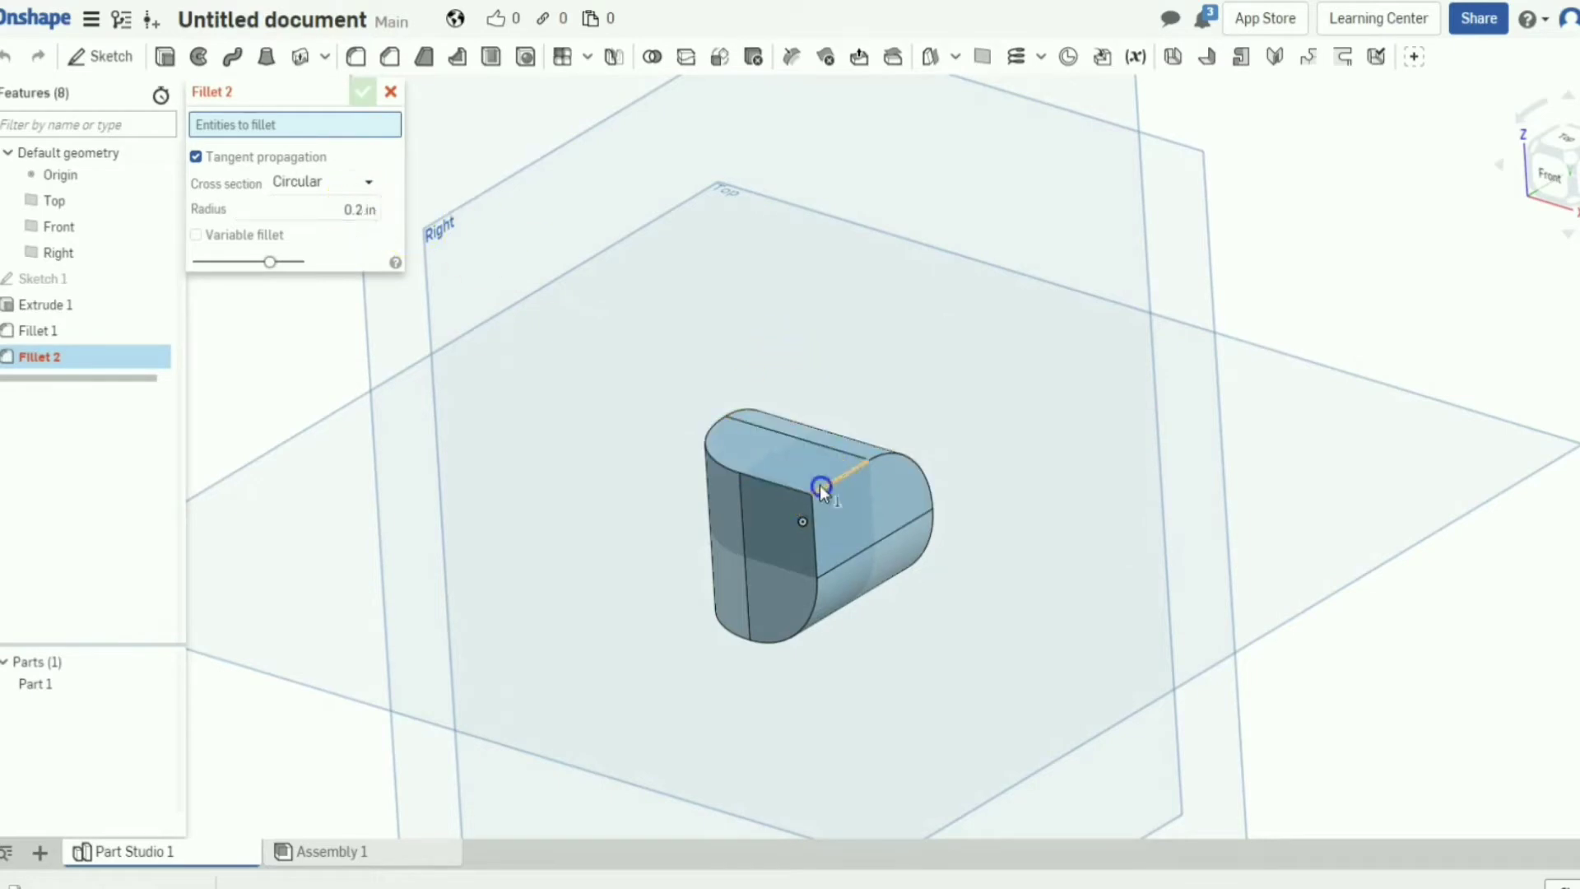
pyautogui.click(797, 489)
pyautogui.click(811, 576)
pyautogui.click(813, 579)
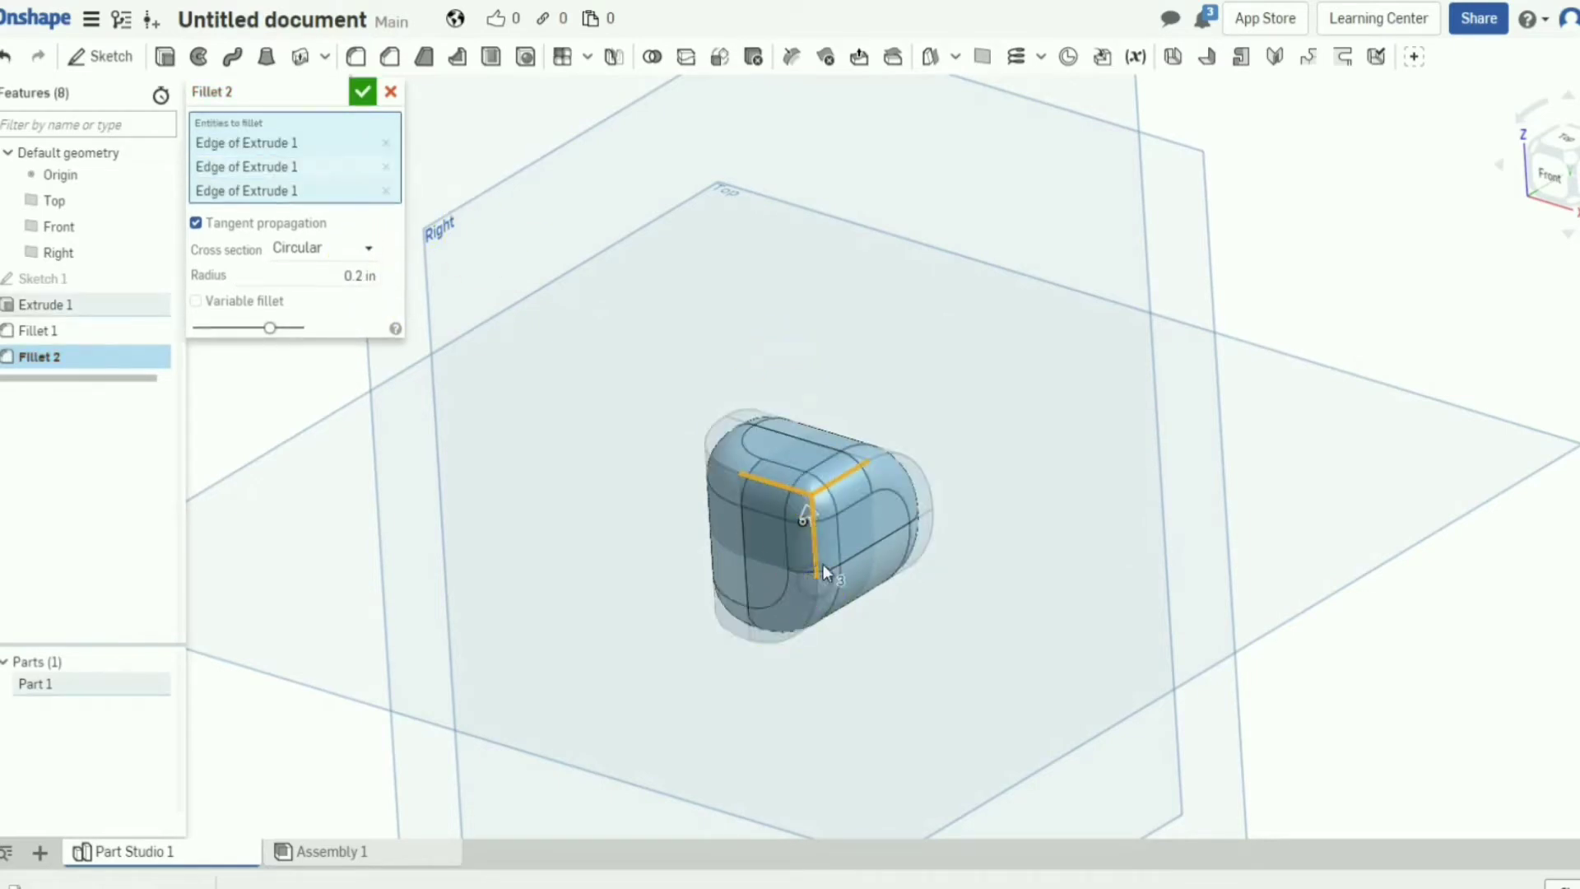
pyautogui.click(358, 276)
pyautogui.moveTo(813, 520); pyautogui.dragTo(813, 526)
pyautogui.moveTo(998, 469); pyautogui.dragTo(752, 531, button='right')
pyautogui.scroll(5, 752, 530)
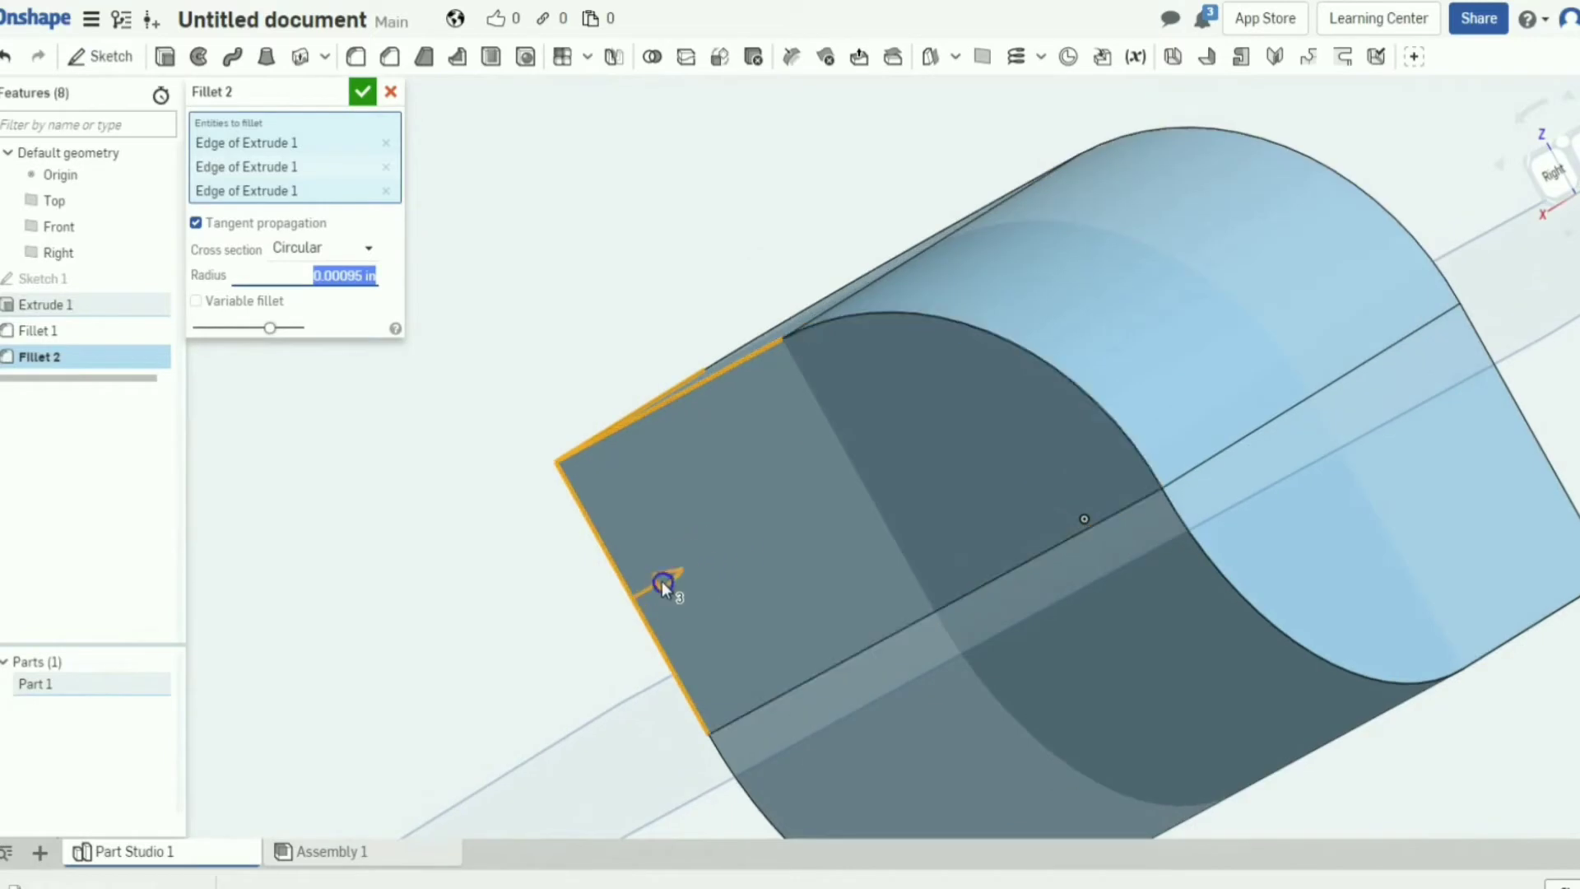
pyautogui.moveTo(665, 581); pyautogui.dragTo(668, 580)
pyautogui.moveTo(876, 511); pyautogui.dragTo(875, 539, button='right')
pyautogui.scroll(-4, 902, 491)
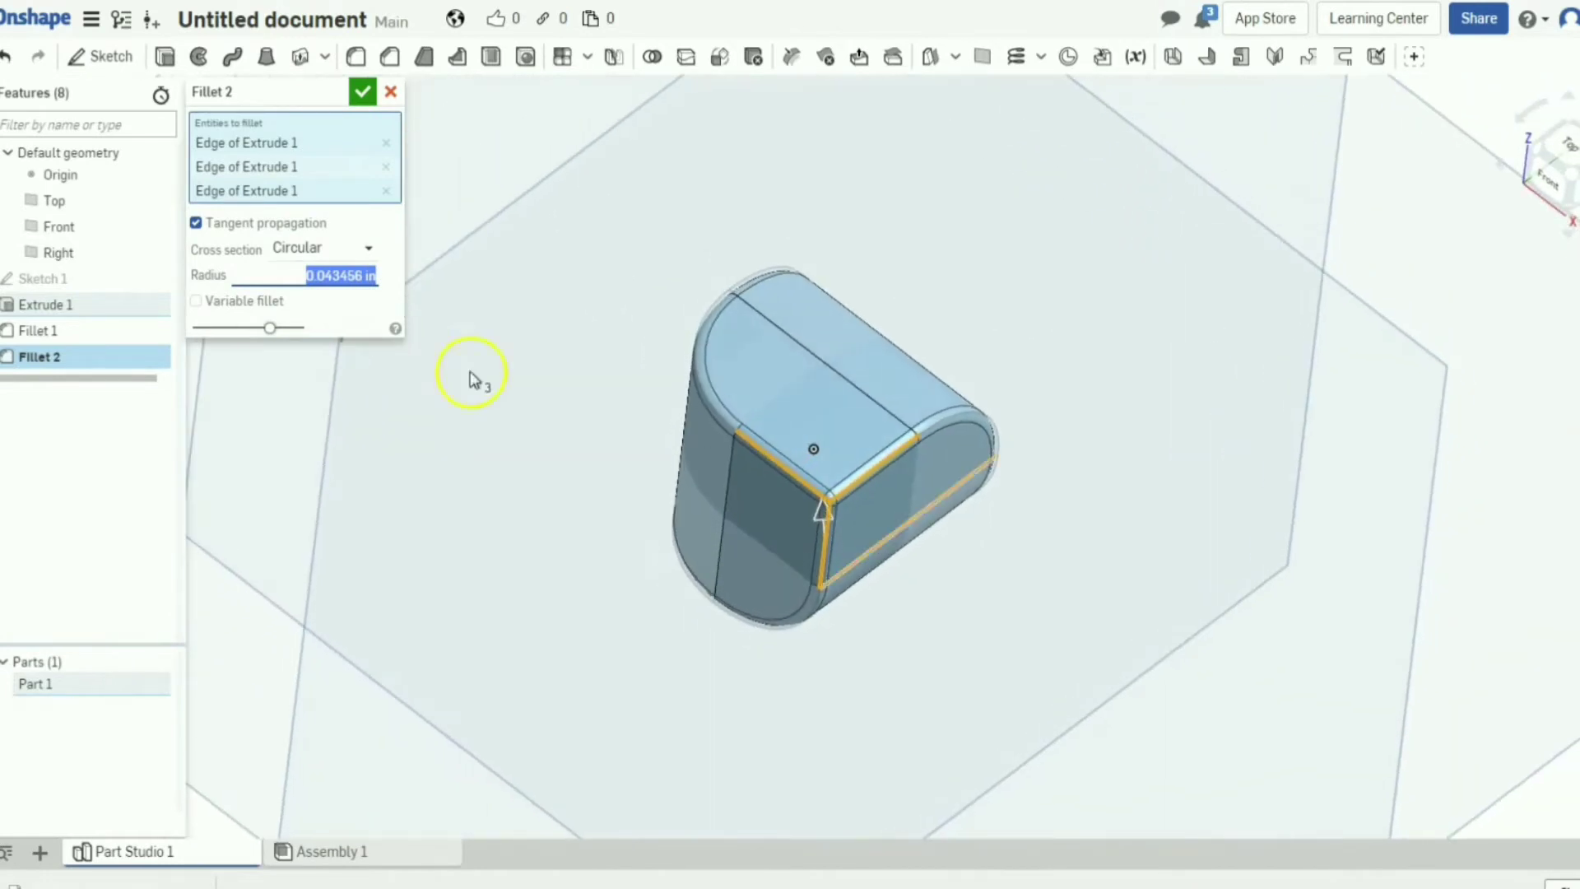
pyautogui.click(363, 92)
pyautogui.moveTo(977, 459); pyautogui.dragTo(963, 475, button='right')
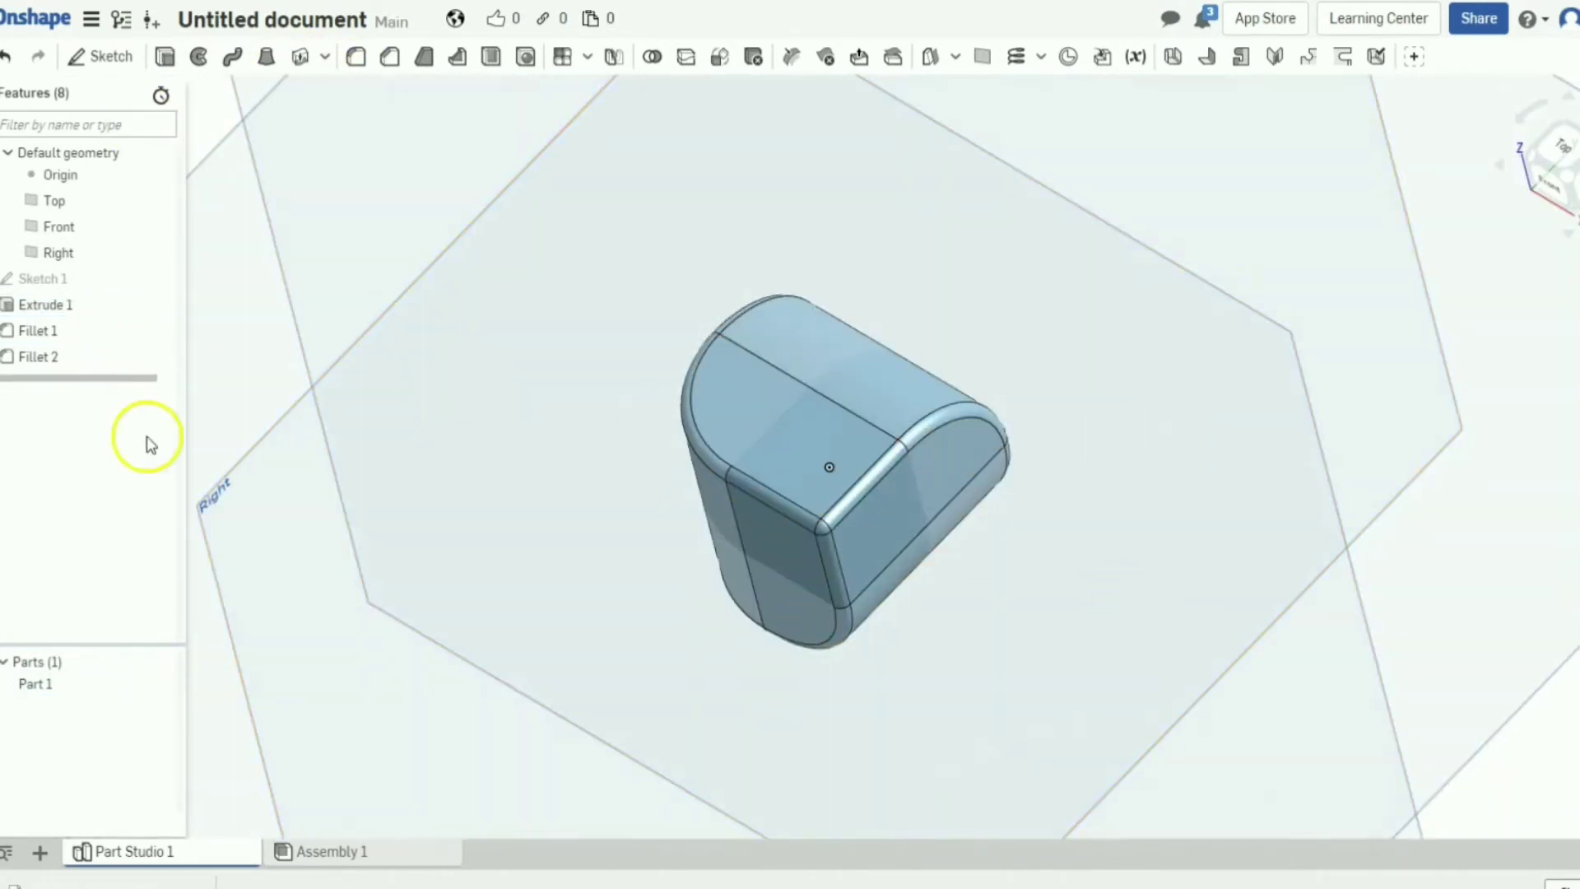
# Make a first attempt at exporting Part 1 under the name penrose 0x0.
pyautogui.click(36, 689)
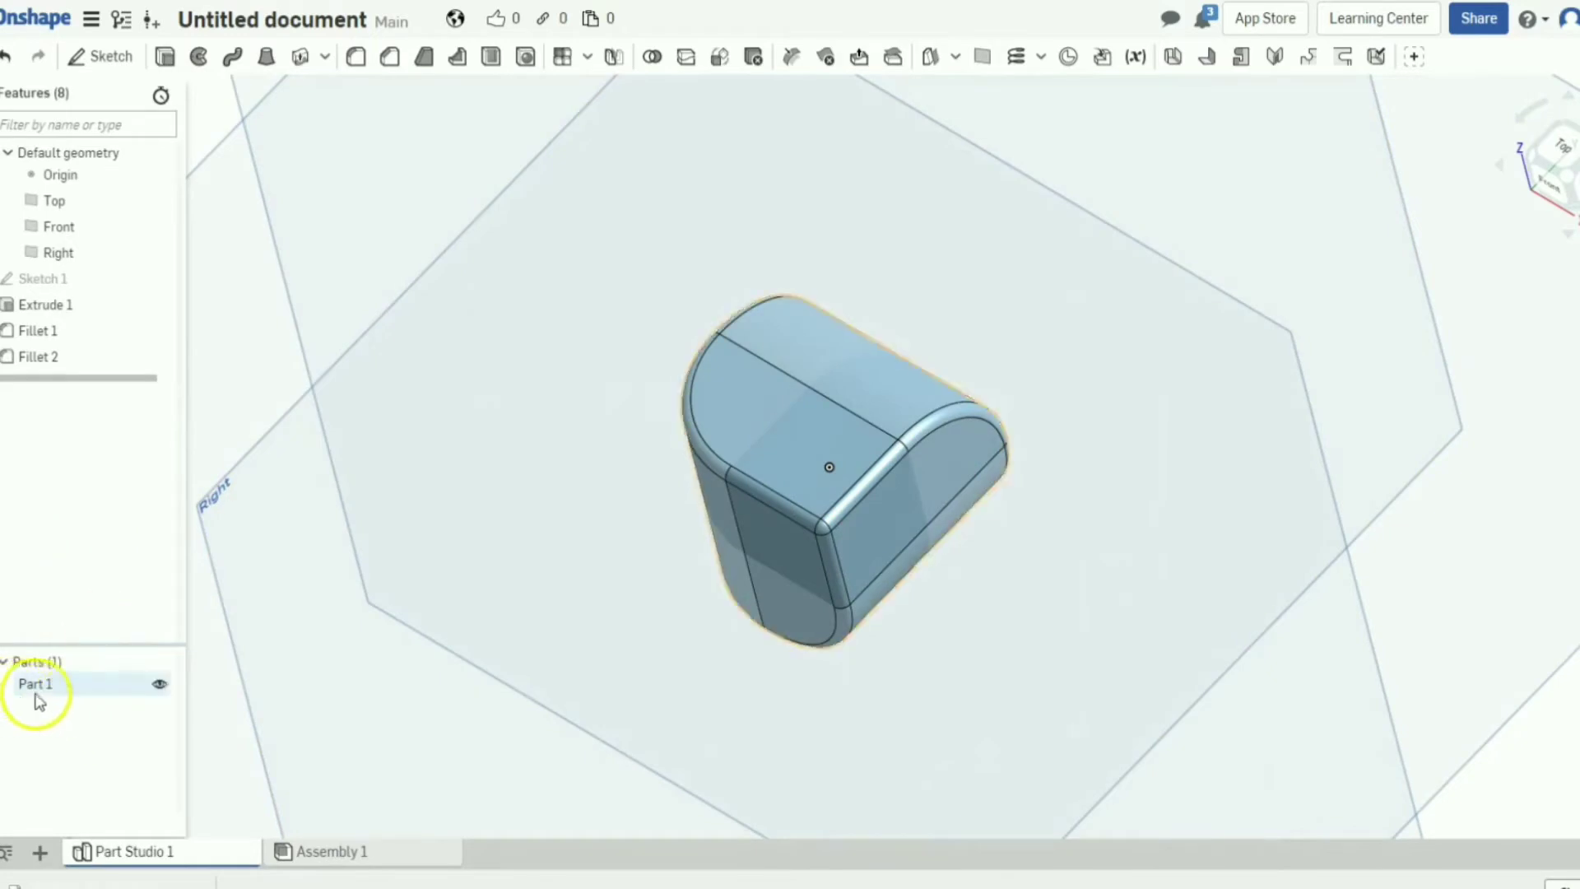
pyautogui.rightClick(115, 690)
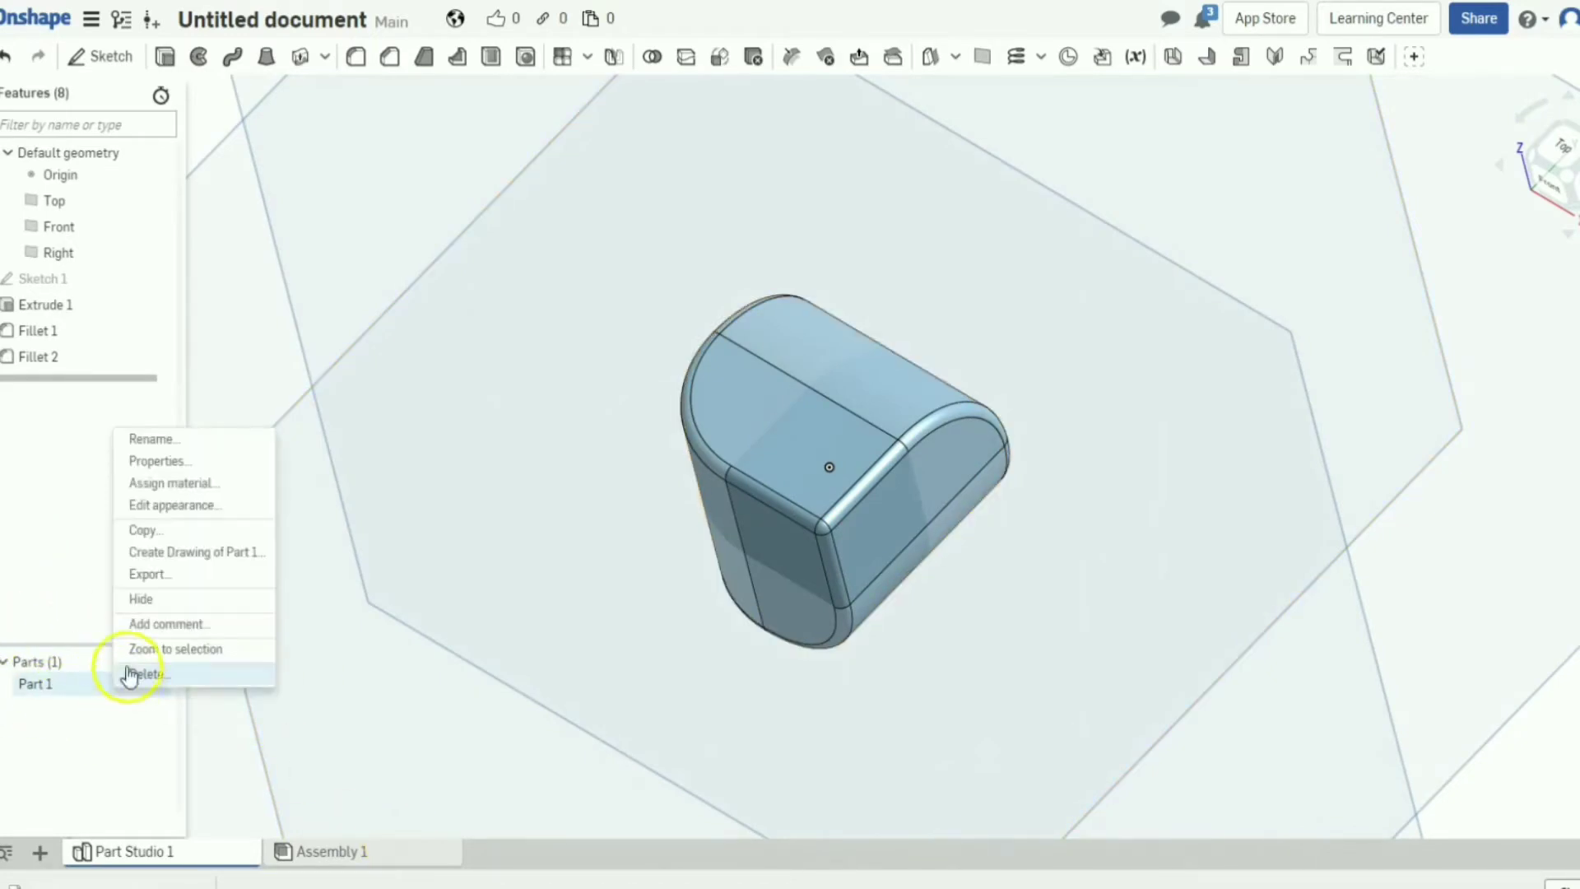
pyautogui.click(170, 578)
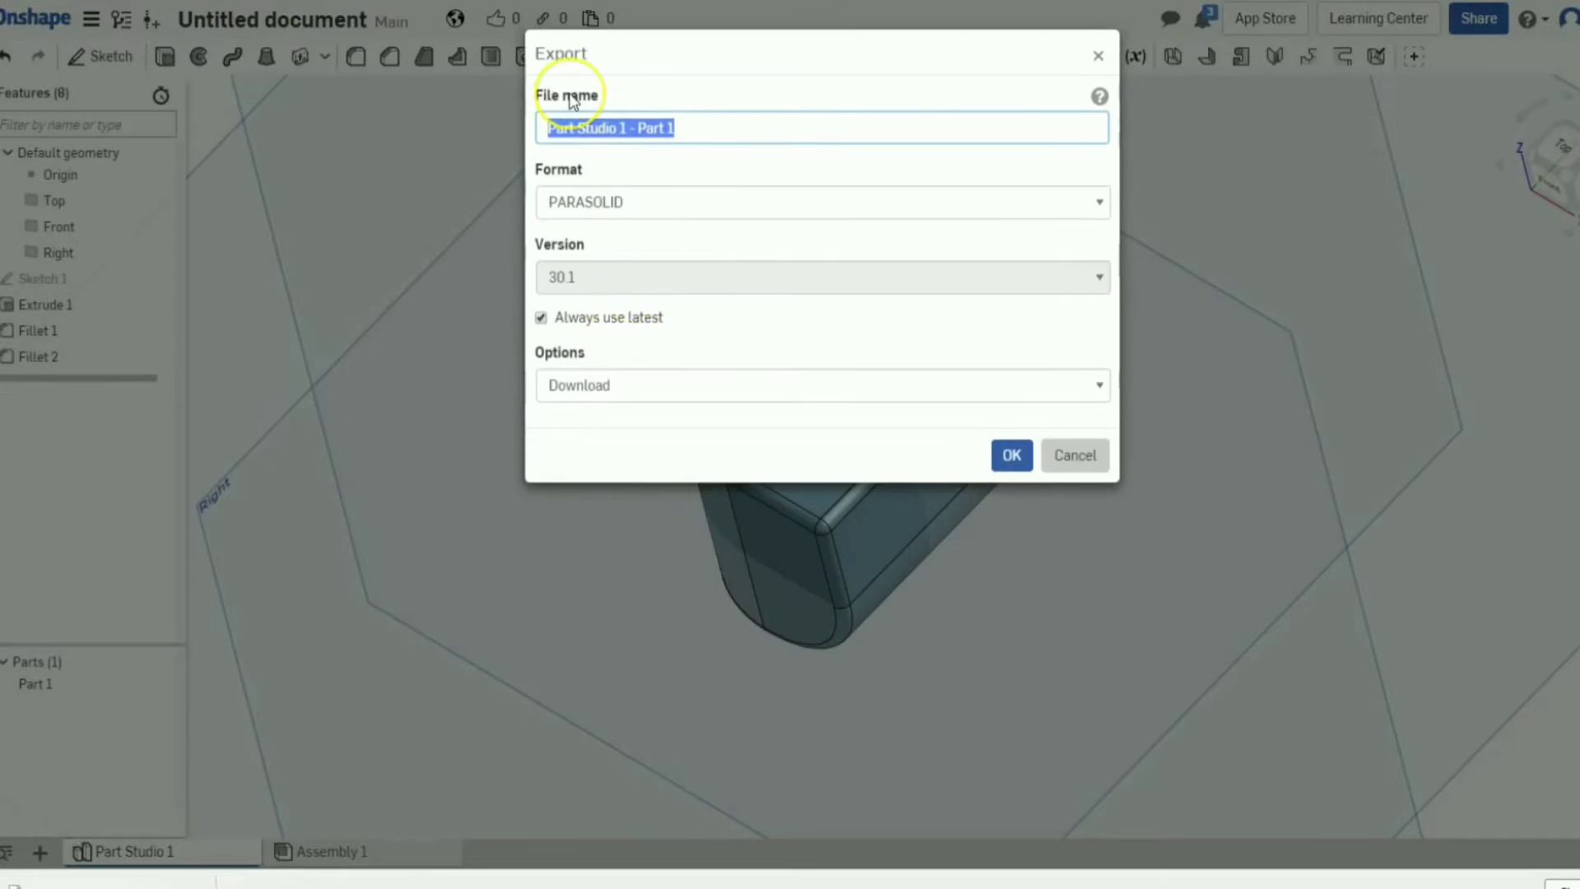
pyautogui.write('pen')
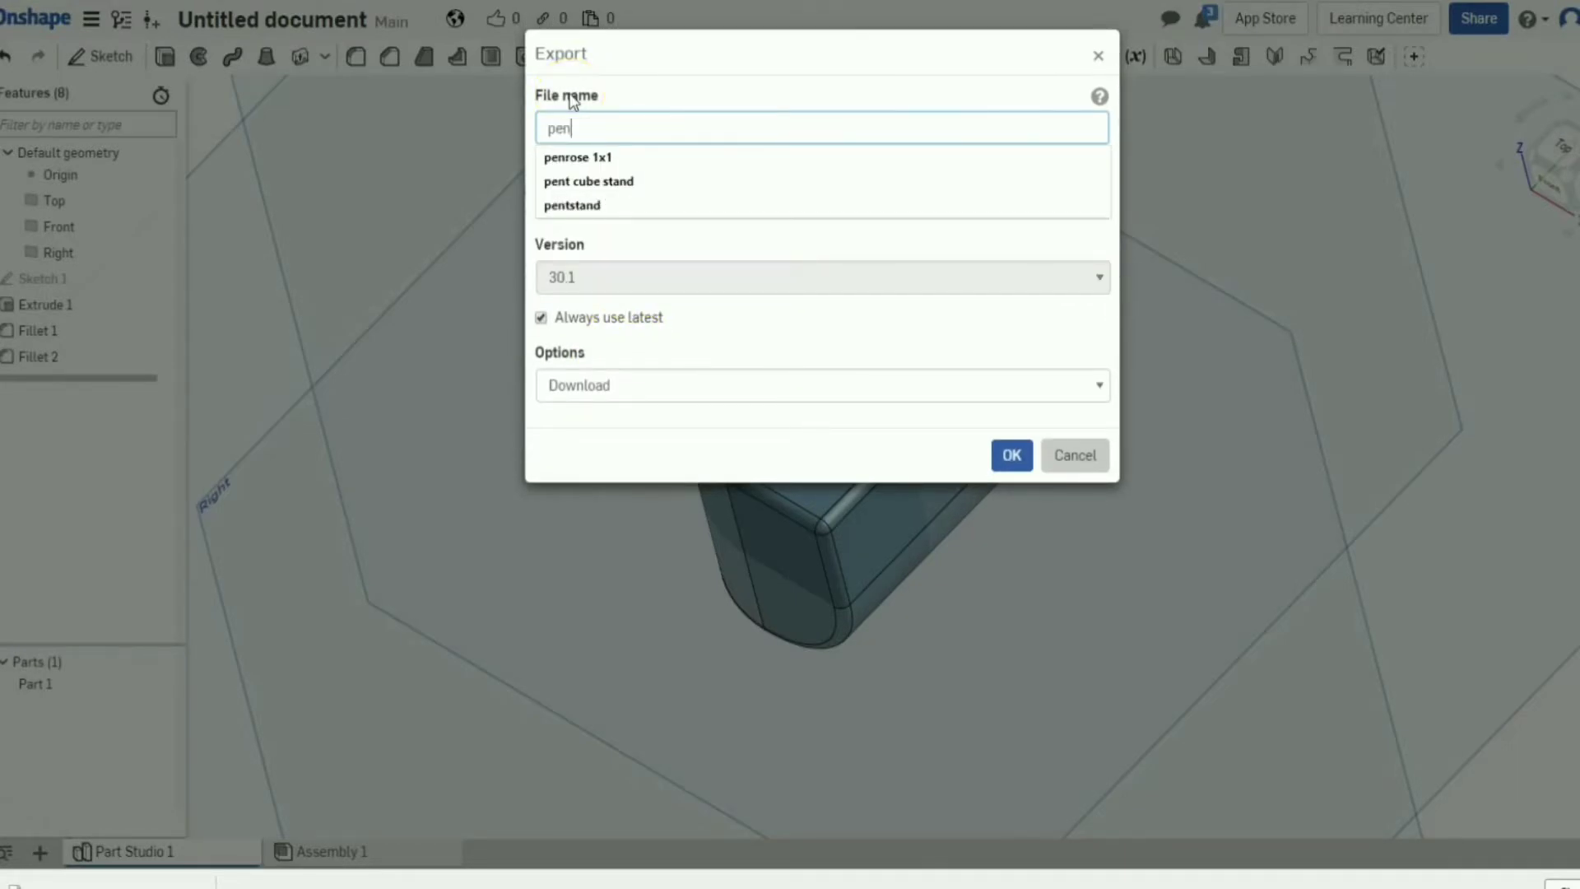
pyautogui.write('rose 0x0')
pyautogui.press('Return')
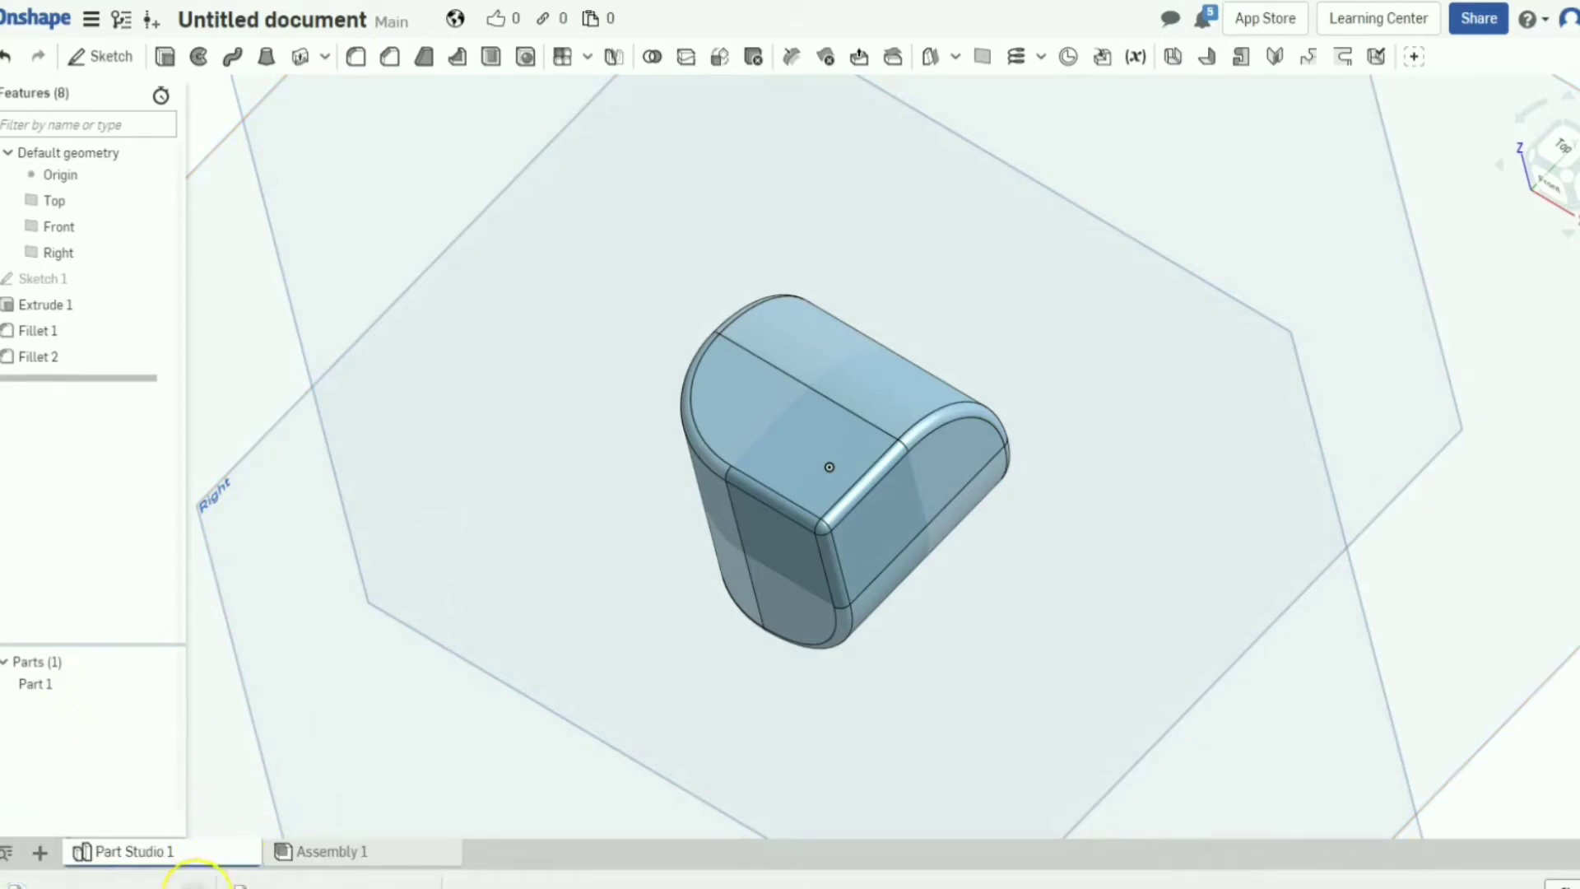
# Reopen Part 1's export settings and change the format from Parasolid to STL.
pyautogui.click(37, 684)
pyautogui.rightClick(91, 686)
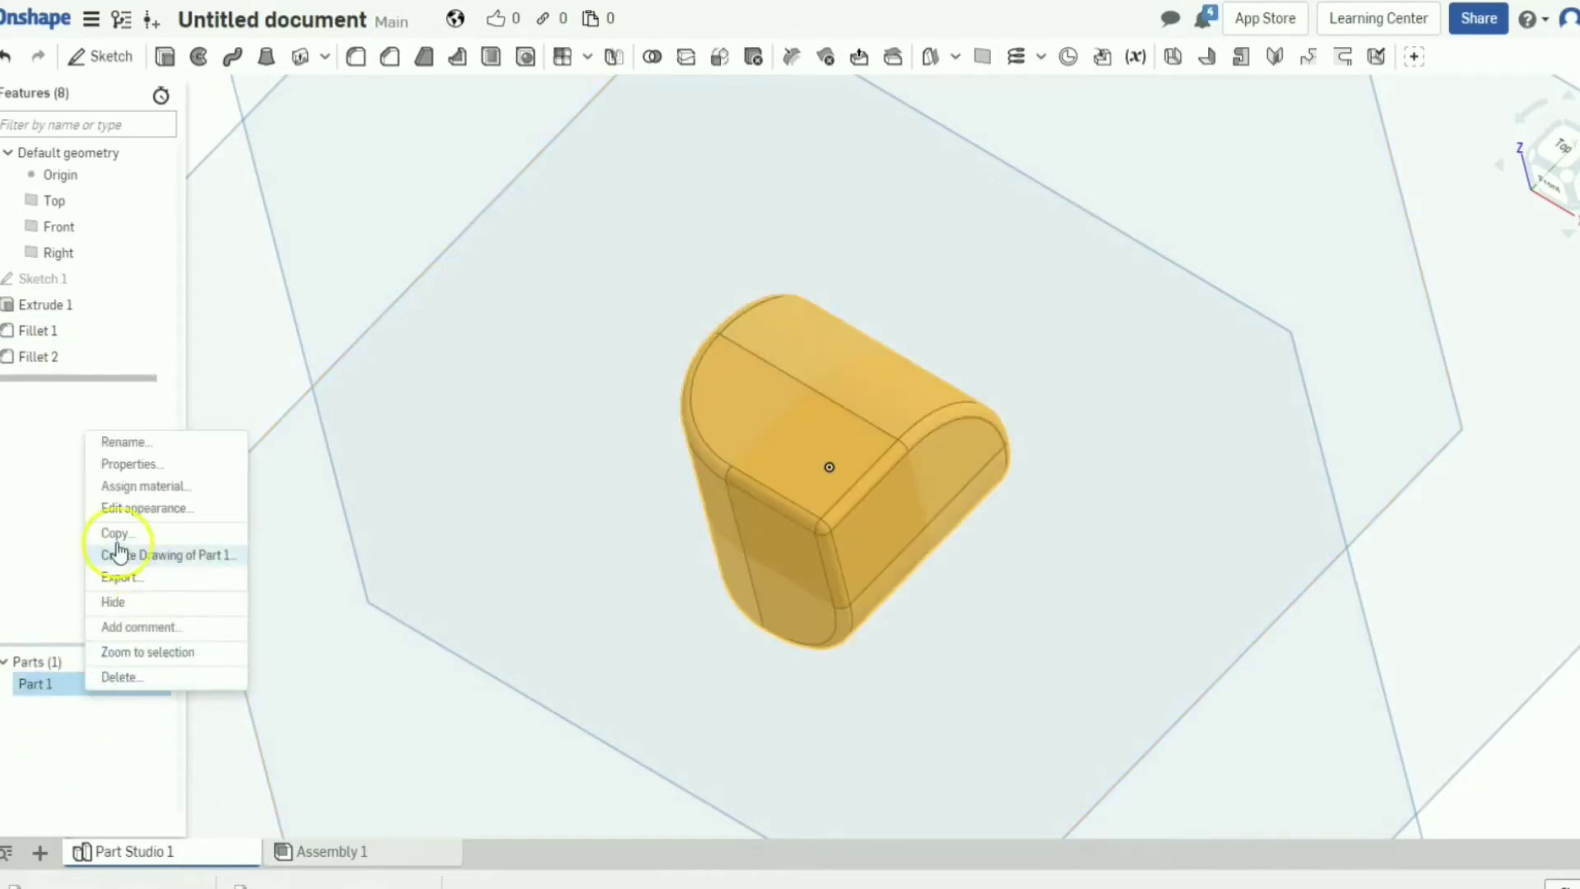
pyautogui.click(116, 576)
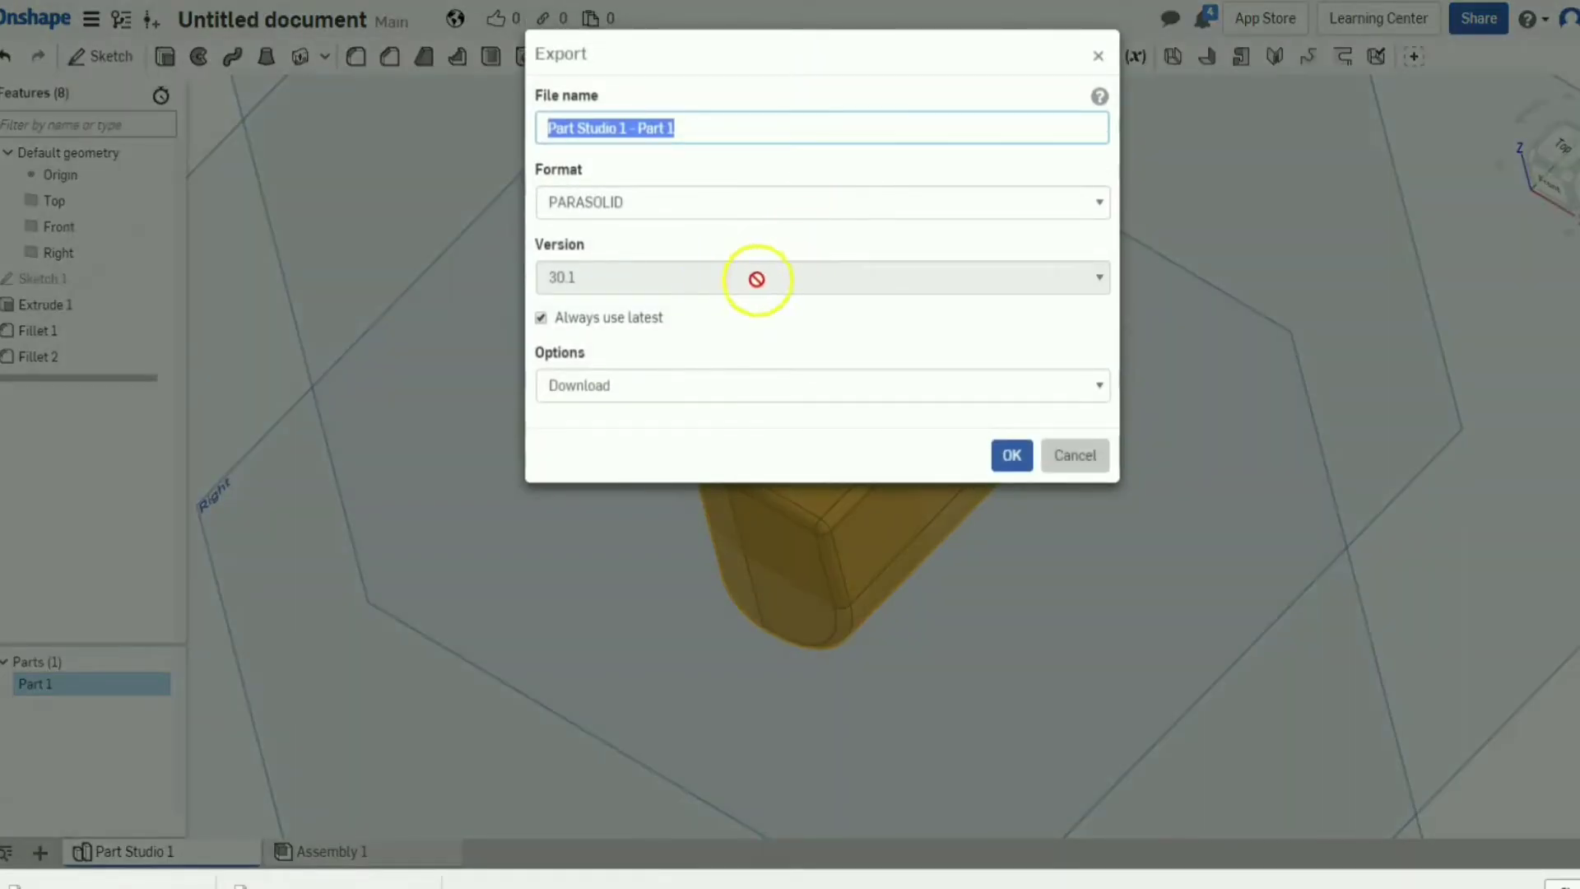
pyautogui.click(1045, 202)
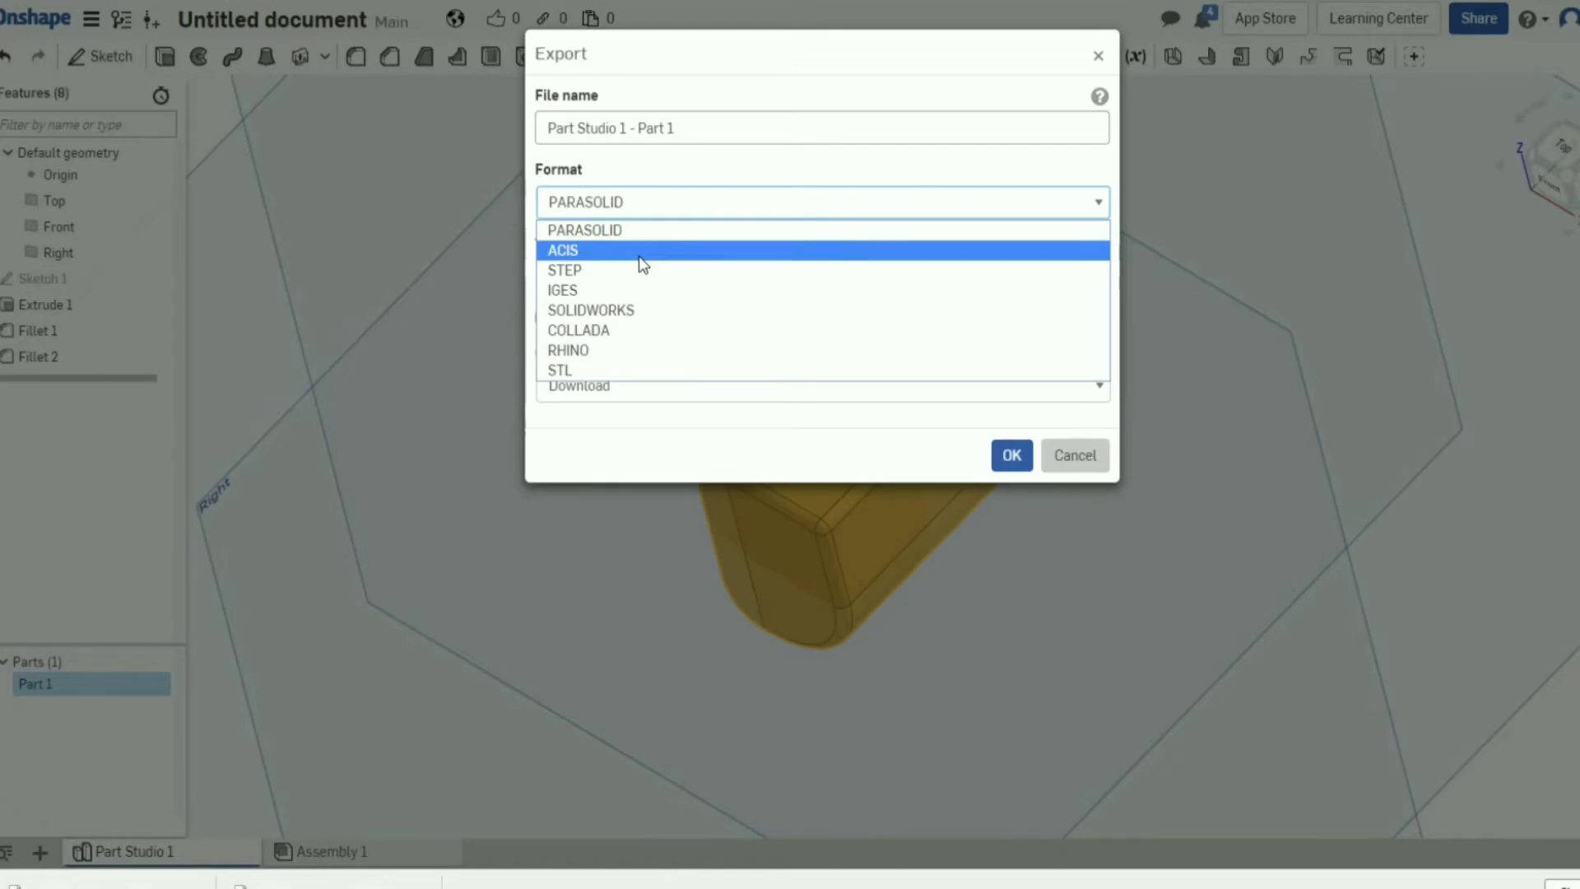
pyautogui.click(653, 161)
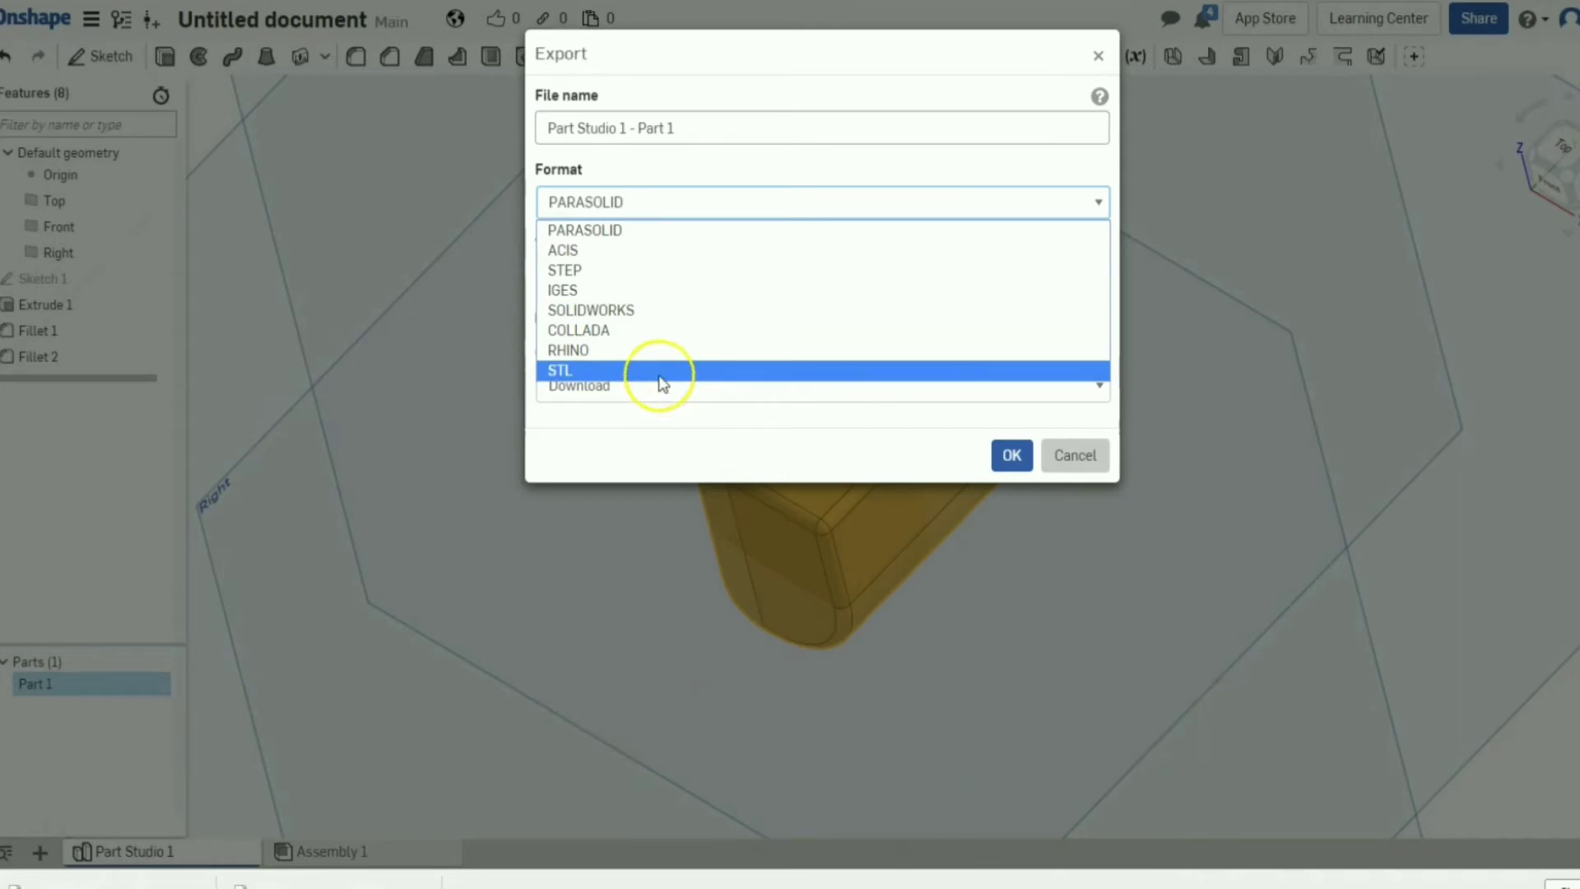
pyautogui.click(660, 375)
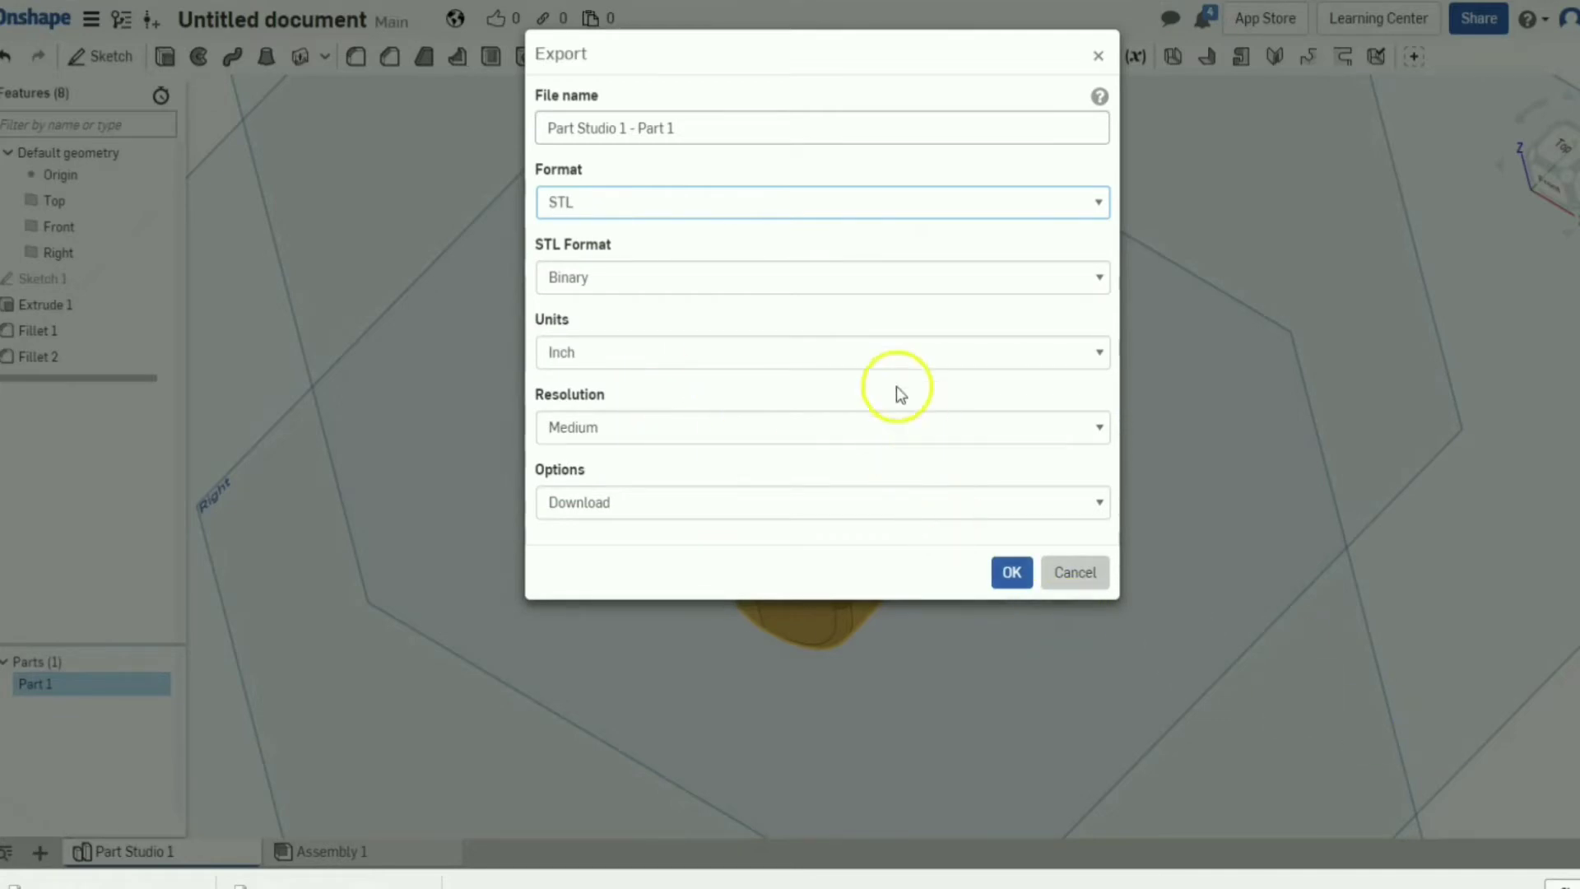
# Name the file penrose 0x0 and export the STL.
pyautogui.click(821, 142)
pyautogui.click(820, 142)
pyautogui.press('BackSpace')
pyautogui.press('BackSpace')
pyautogui.press('BackSpace')
pyautogui.press('BackSpace')
pyautogui.press('BackSpace')
pyautogui.press('BackSpace')
pyautogui.press('BackSpace')
pyautogui.press('BackSpace')
pyautogui.press('BackSpace')
pyautogui.press('BackSpace')
pyautogui.press('BackSpace')
pyautogui.press('BackSpace')
pyautogui.press('BackSpace')
pyautogui.press('BackSpace')
pyautogui.press('BackSpace')
pyautogui.press('BackSpace')
pyautogui.press('BackSpace')
pyautogui.press('BackSpace')
pyautogui.press('BackSpace')
pyautogui.press('BackSpace')
pyautogui.press('BackSpace')
pyautogui.press('BackSpace')
pyautogui.write('pen')
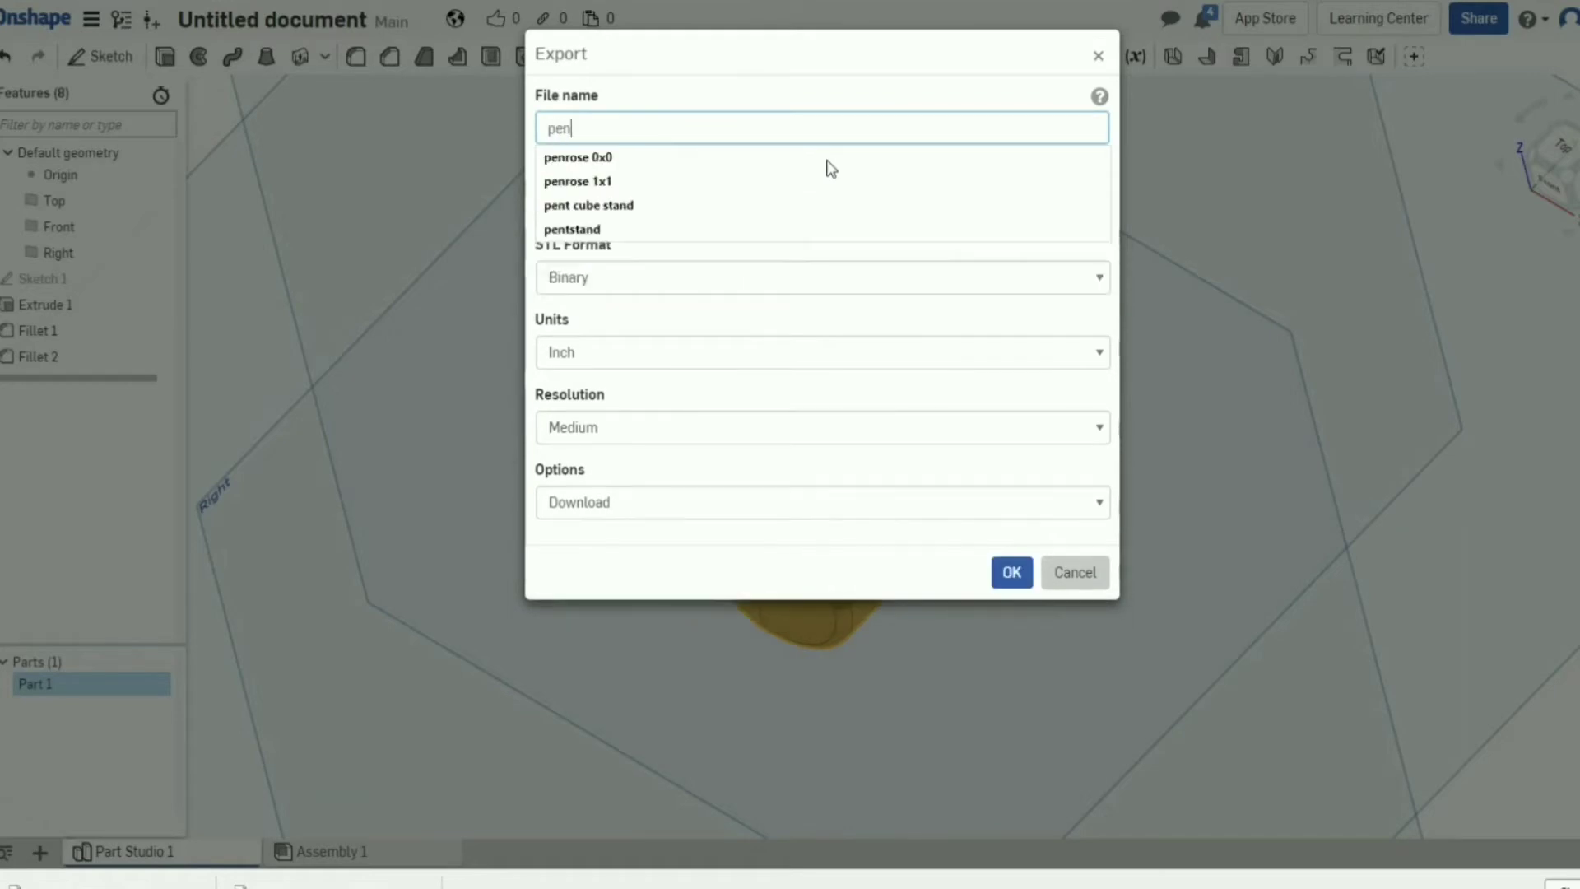
pyautogui.press('Down')
pyautogui.press('Return')
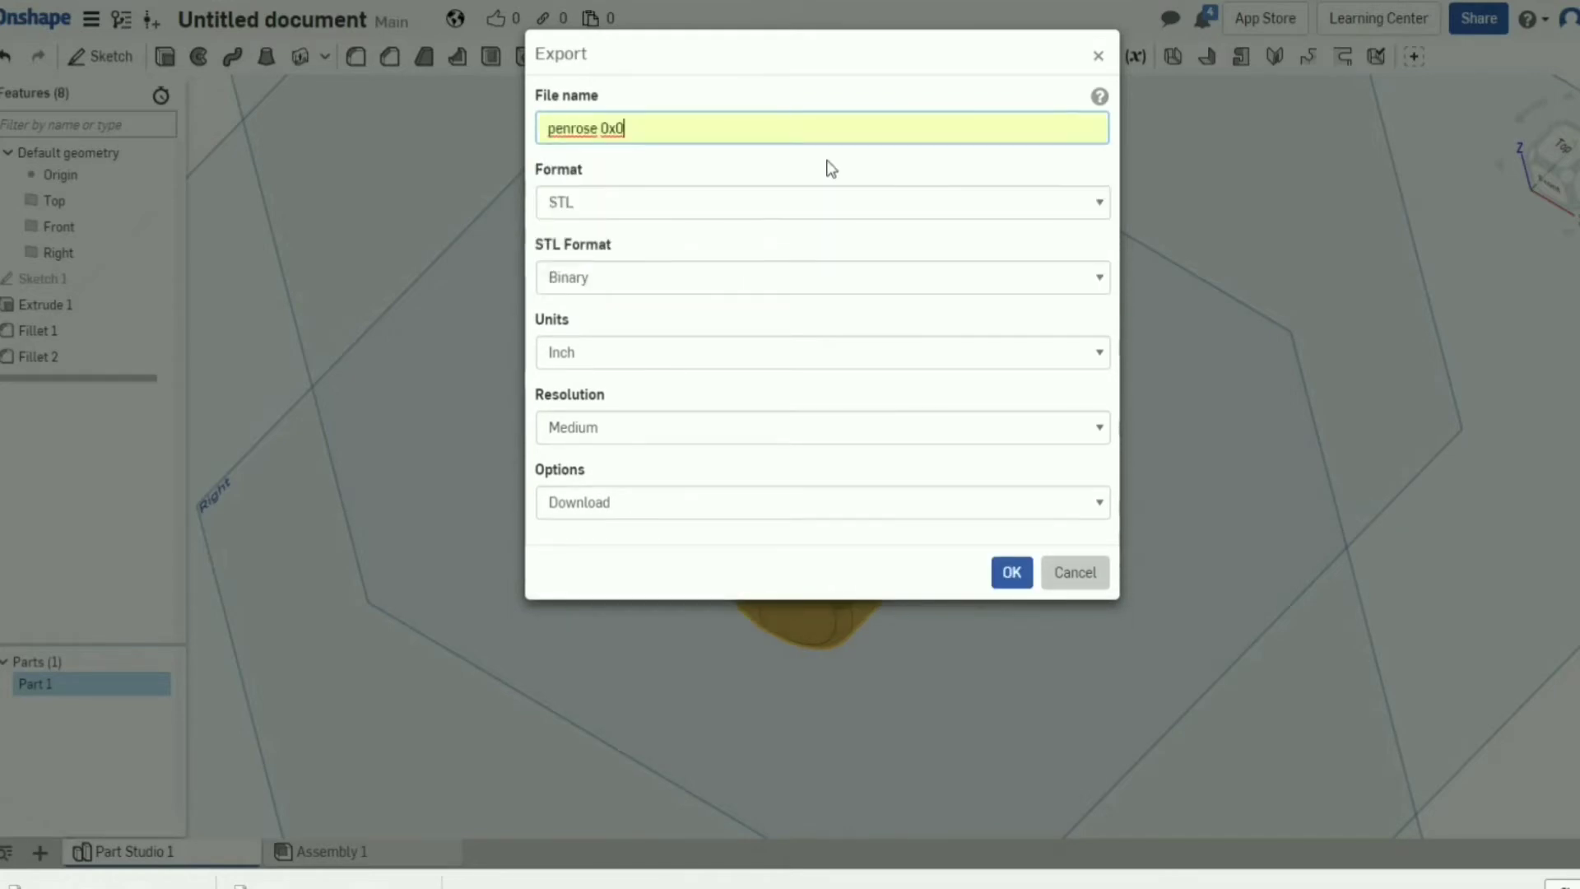
pyautogui.click(1011, 572)
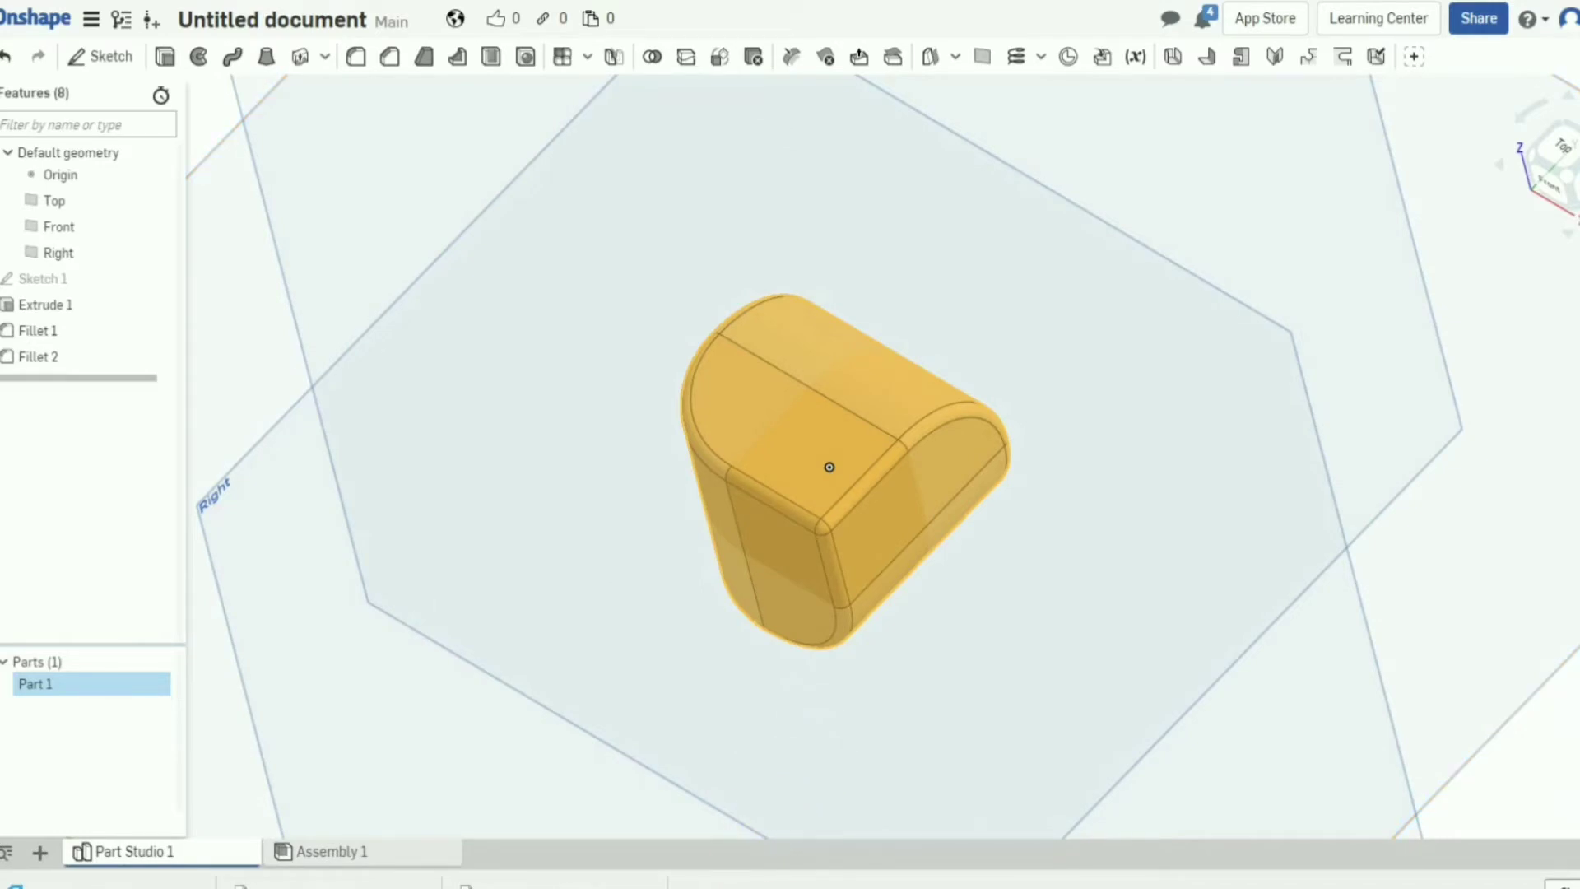
# In the Robo 3D slicer's Add dialog, search for and select penrose 0x0.stl.
pyautogui.hotkey('alt', 'Tab')
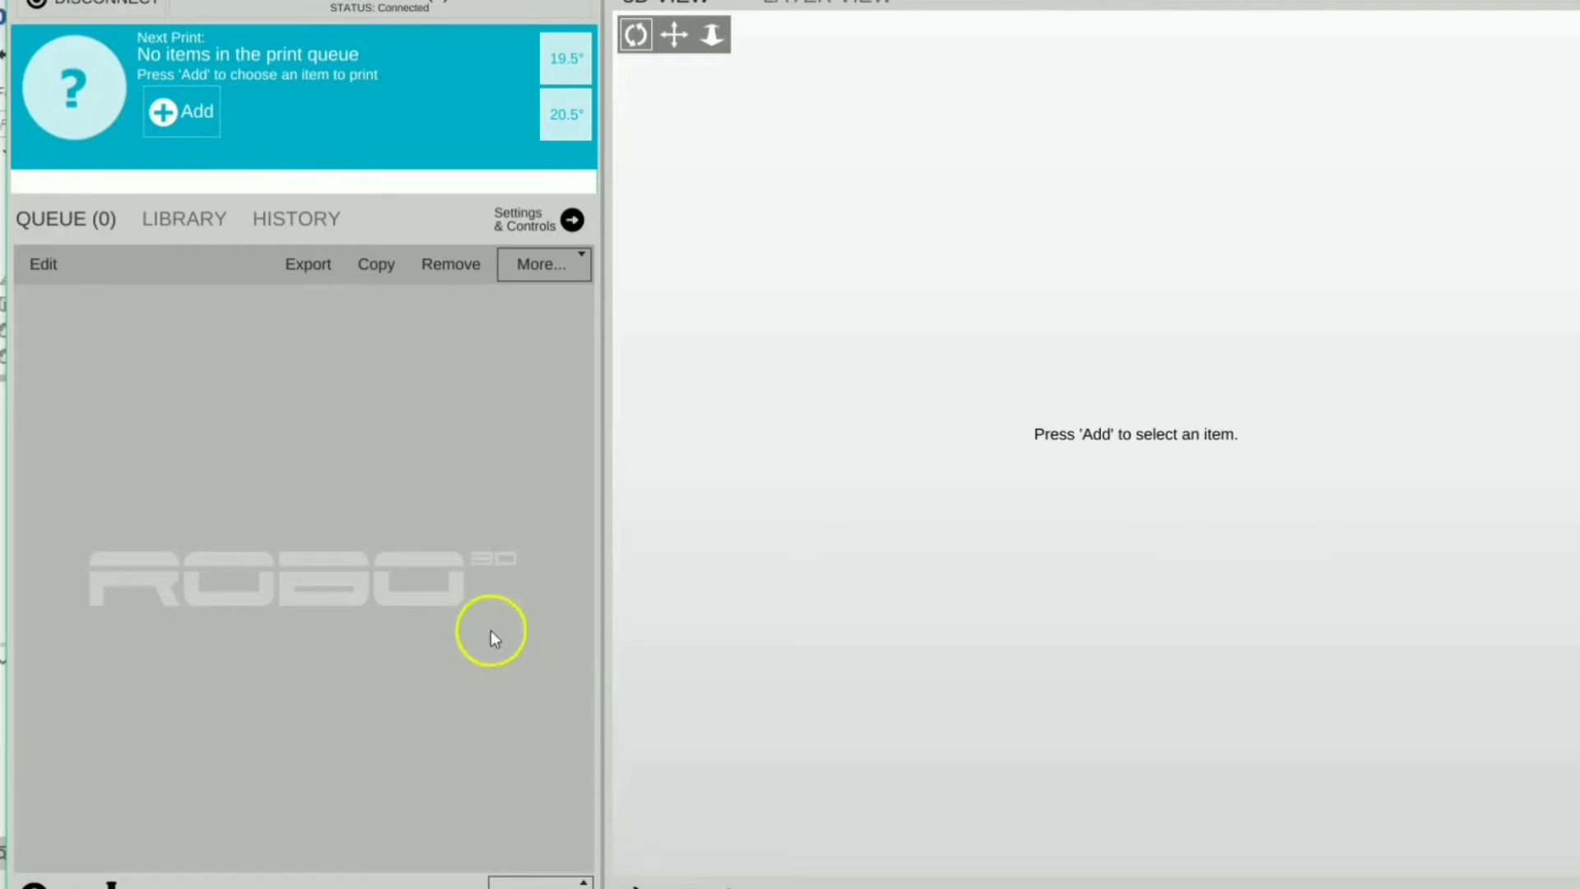
pyautogui.click(165, 110)
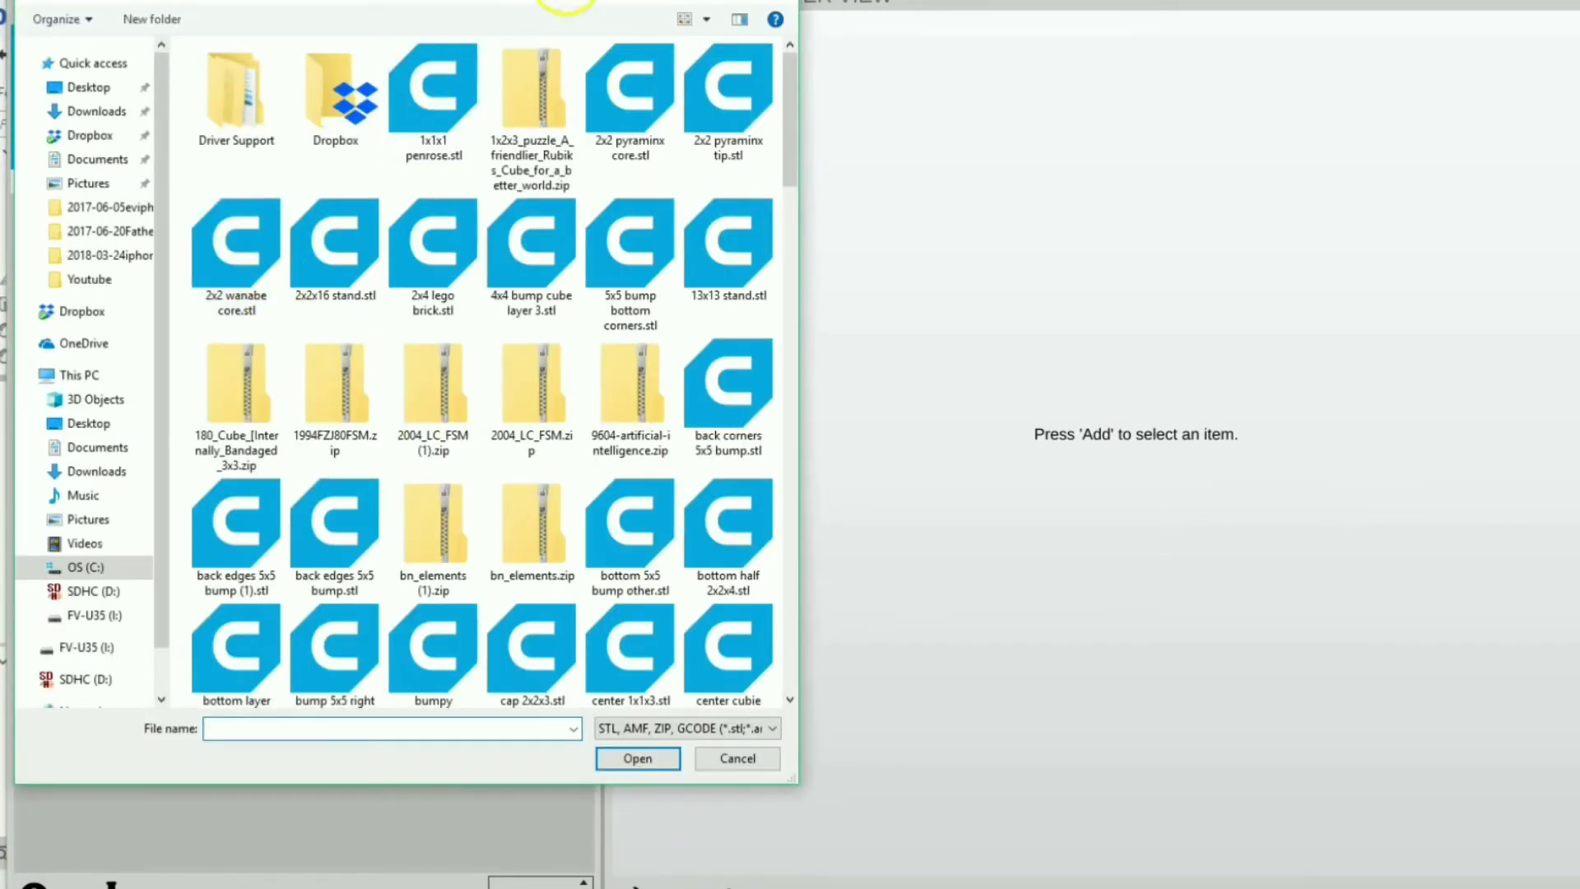
pyautogui.click(621, 3)
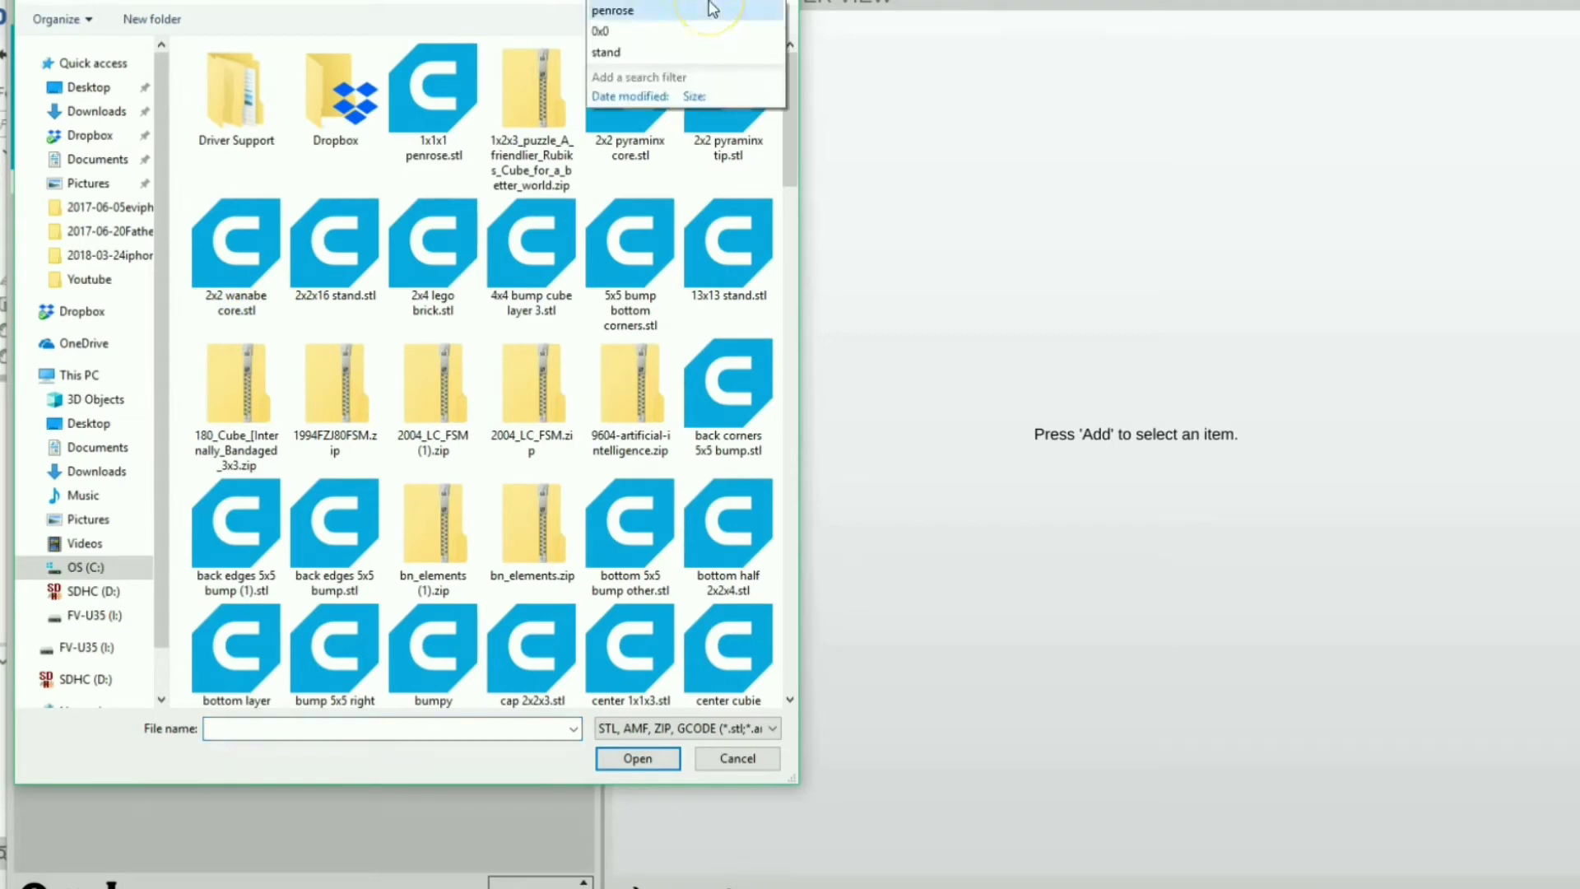
pyautogui.press('Down')
pyautogui.press('Escape')
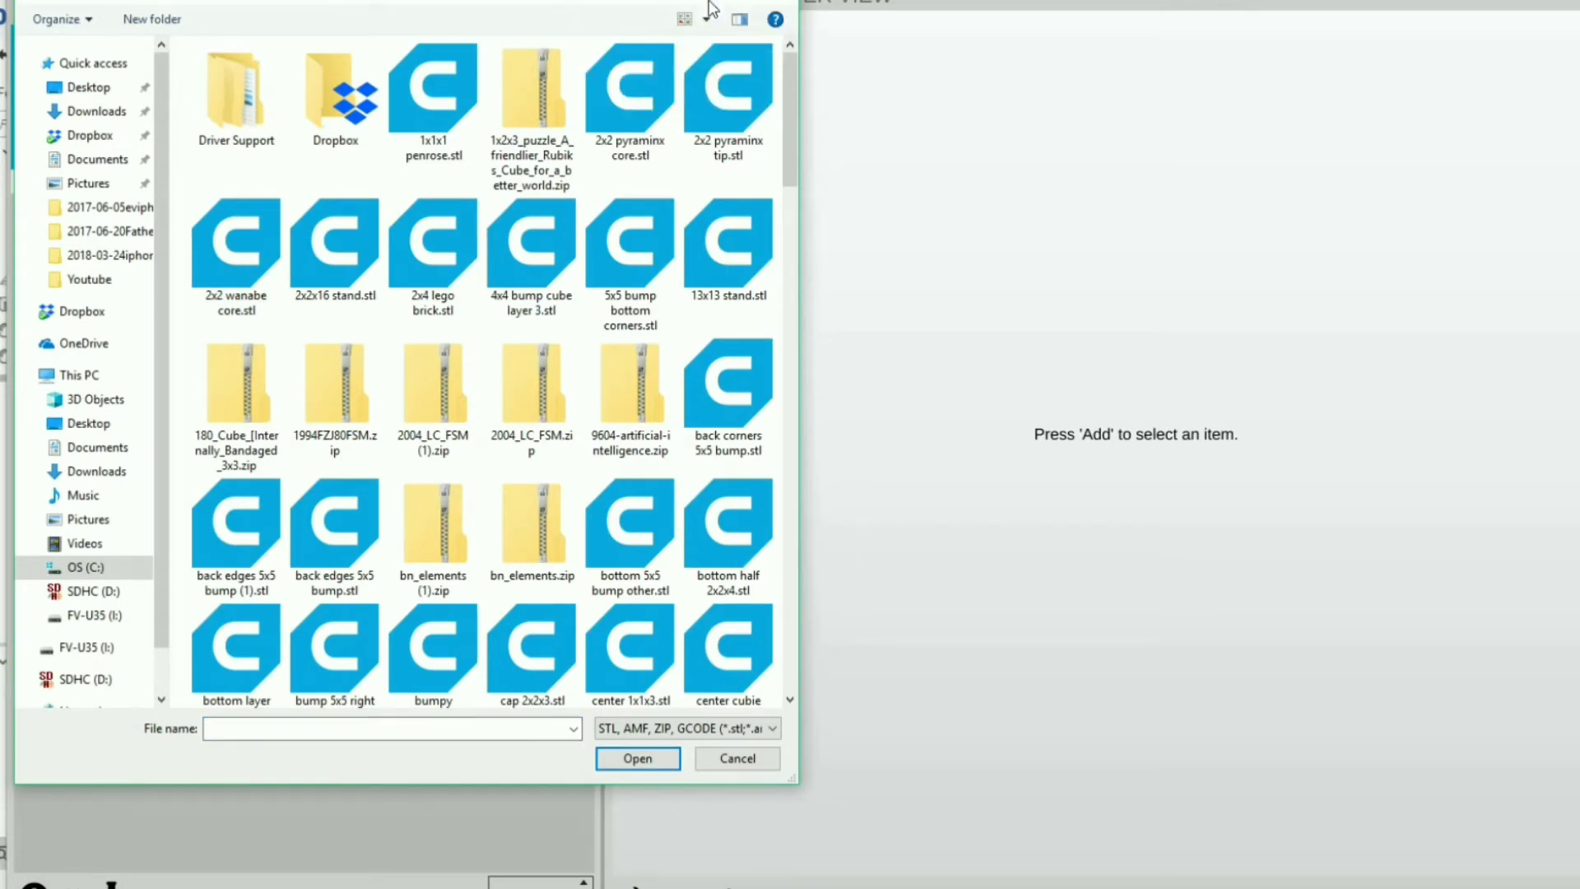
pyautogui.press('Return')
pyautogui.click(247, 102)
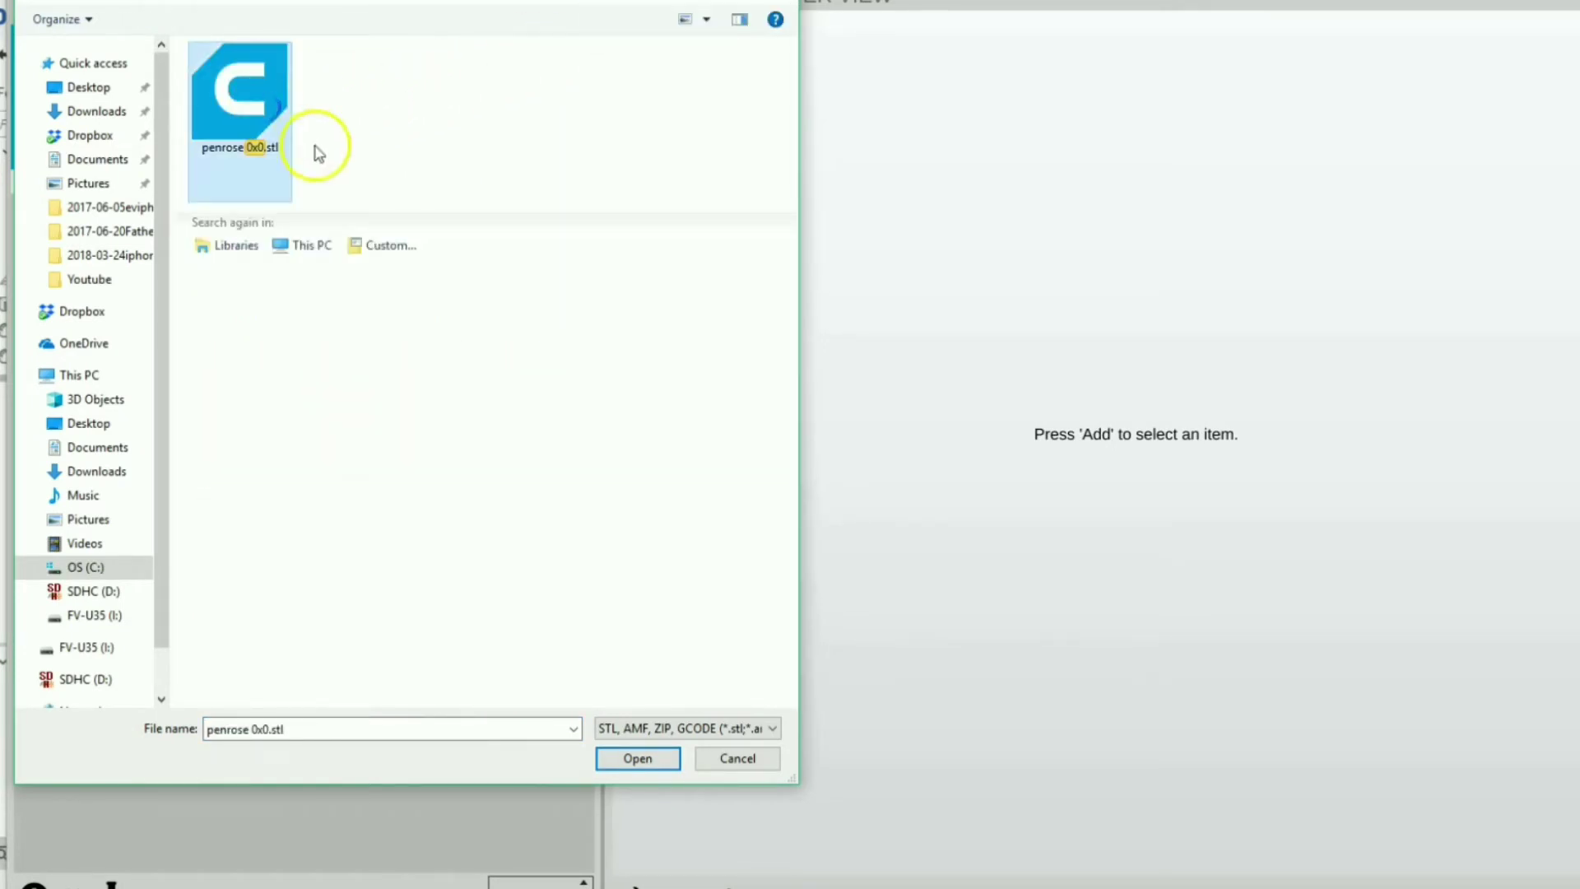
# Load penrose 0x0.stl into the print queue and view it on the build plate.
pyautogui.click(642, 756)
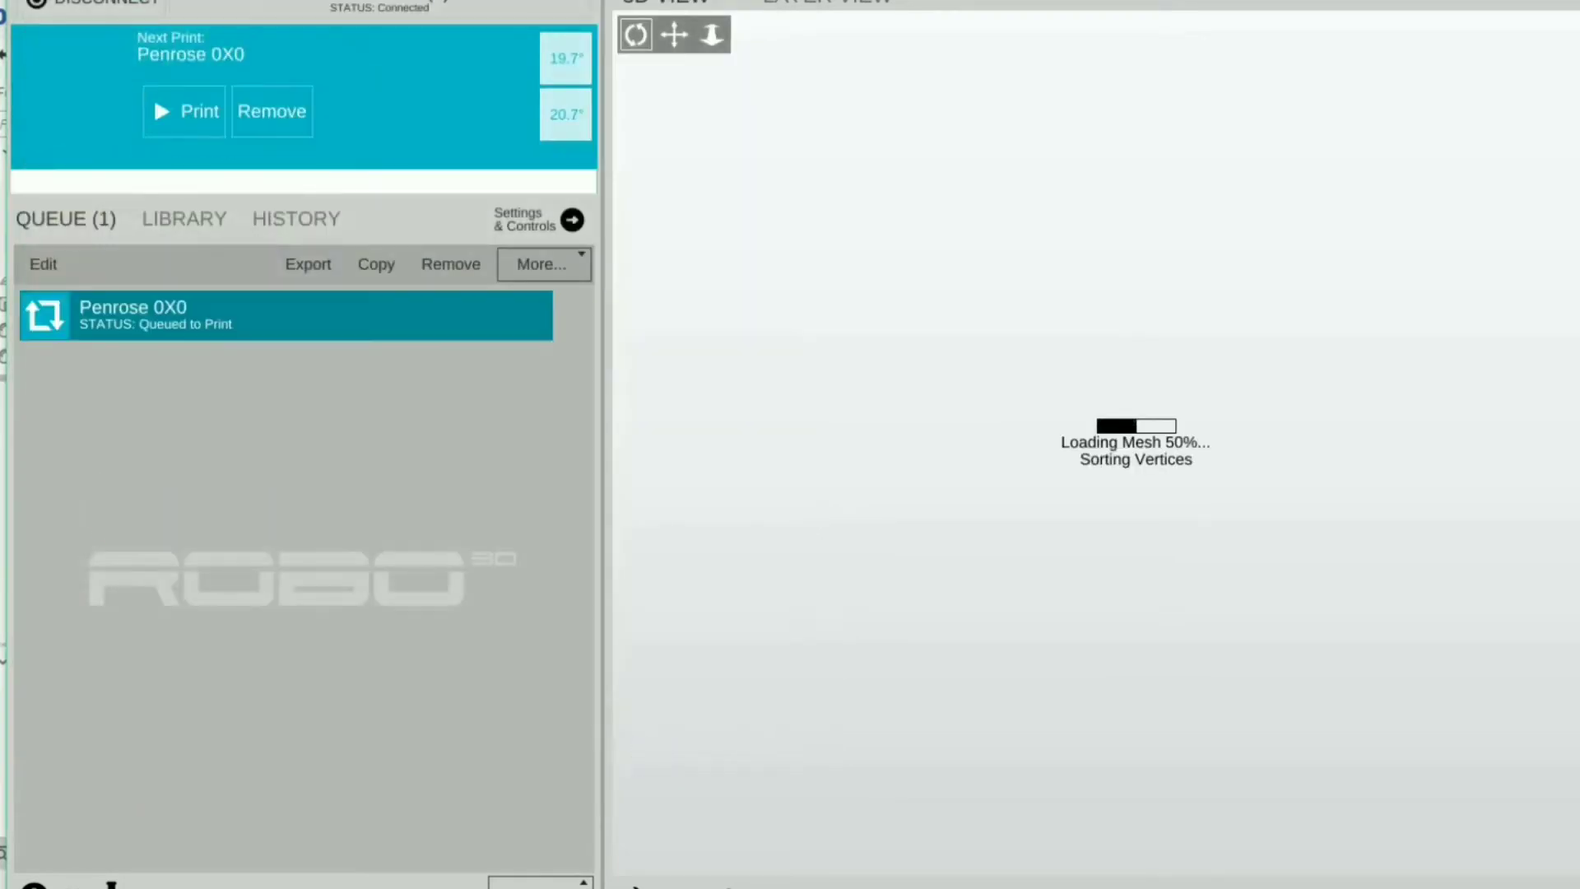
pyautogui.scroll(10, 1258, 465)
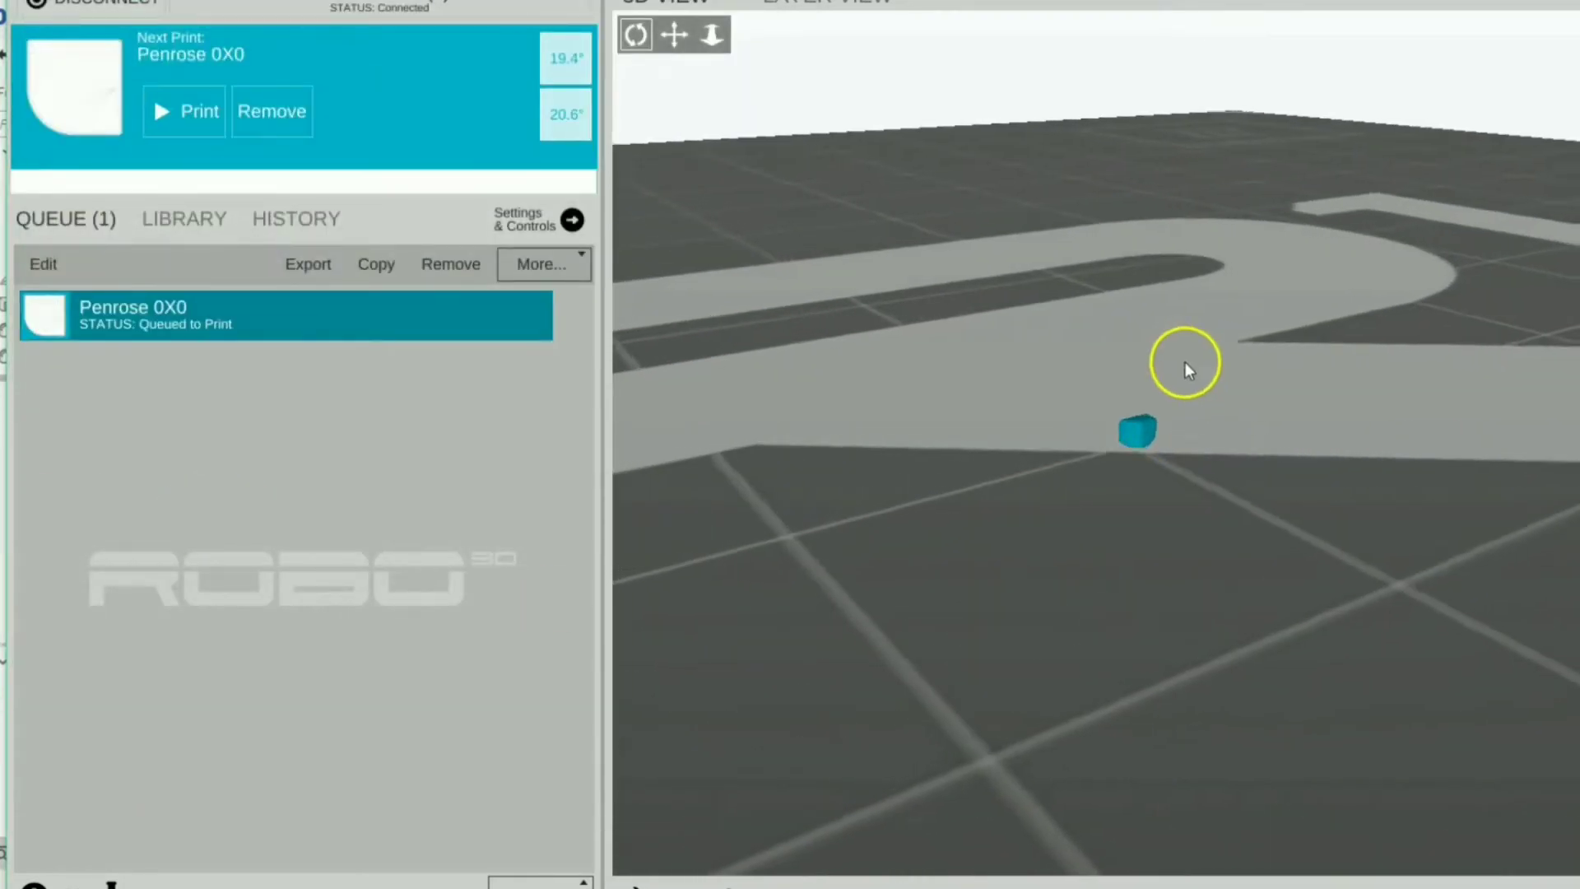
pyautogui.moveTo(1195, 331); pyautogui.dragTo(1072, 487)
pyautogui.scroll(-10, 1074, 492)
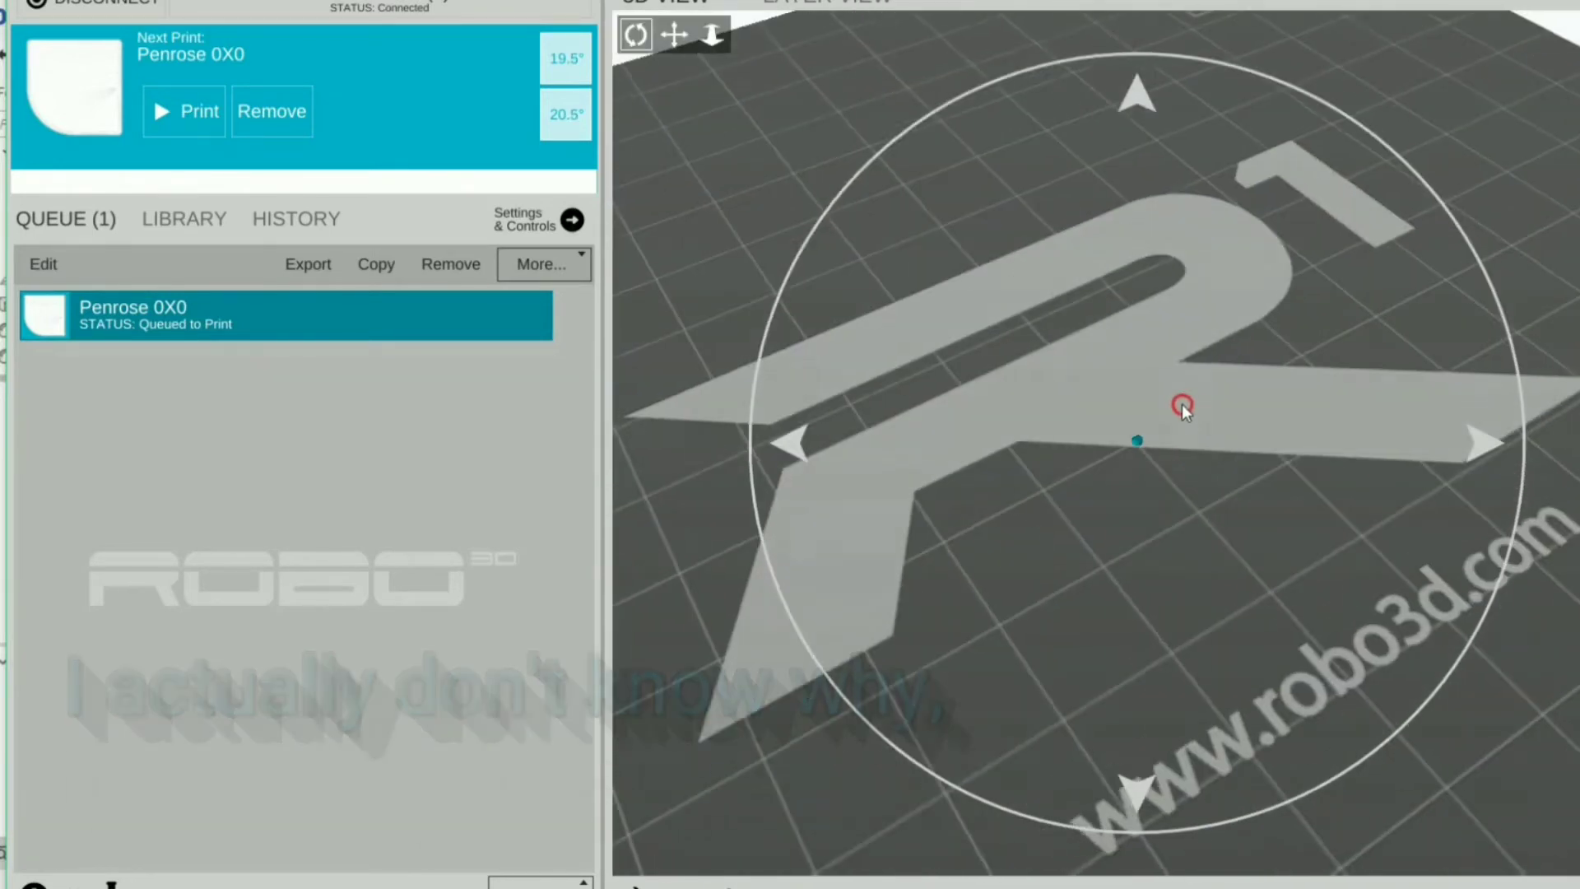
pyautogui.moveTo(1201, 392); pyautogui.dragTo(1210, 382)
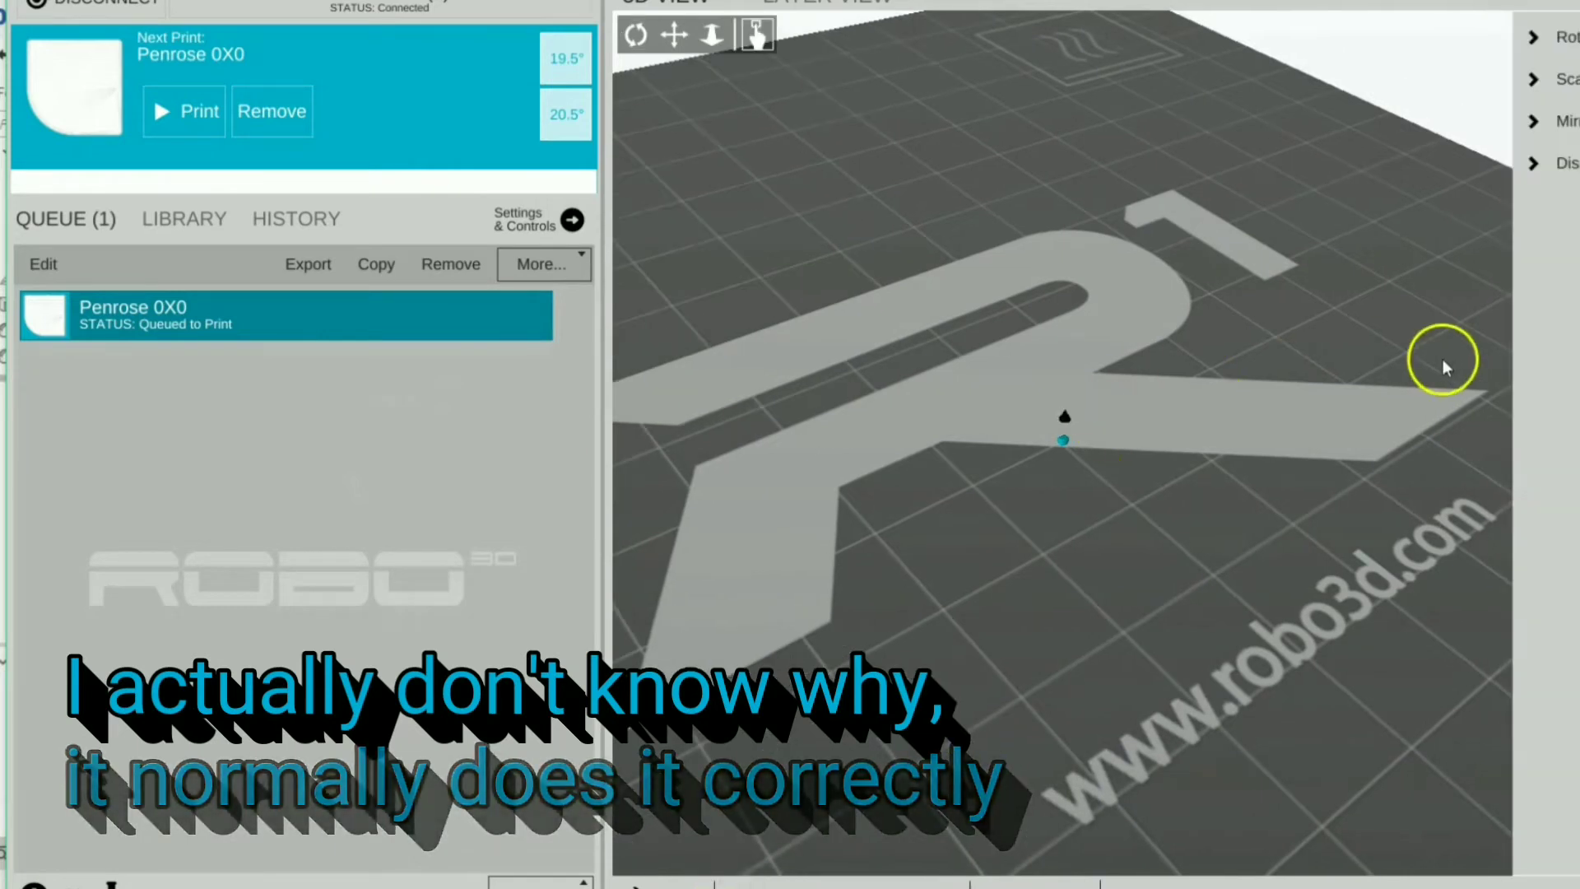
# Scale the part uniformly by a ratio of 20 and inspect the result.
pyautogui.click(1557, 79)
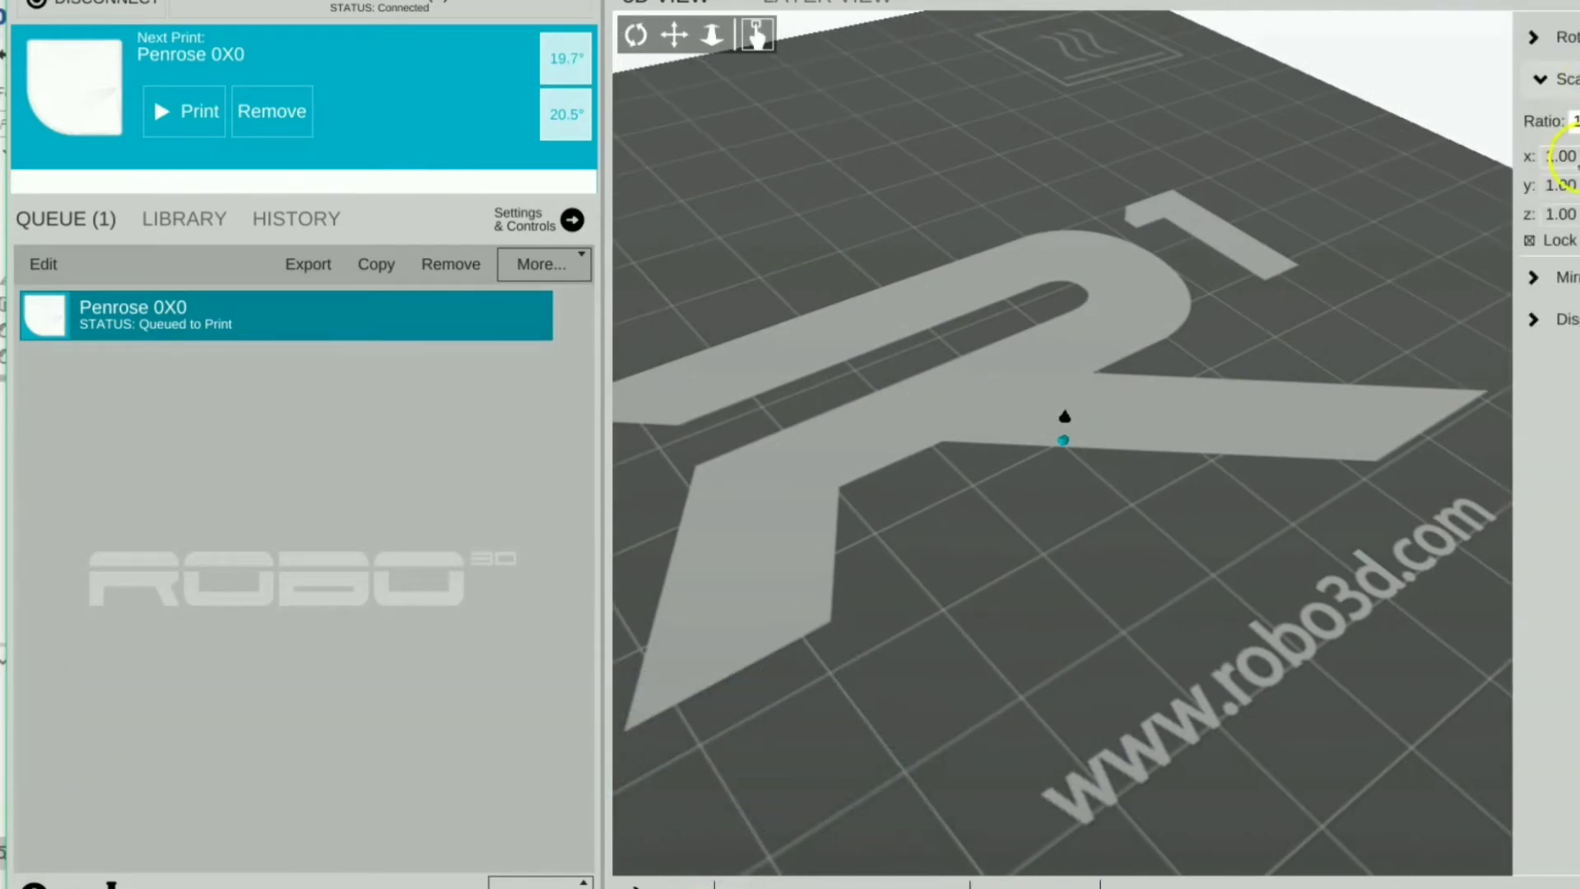
pyautogui.click(1574, 122)
pyautogui.write('20')
pyautogui.press('Return')
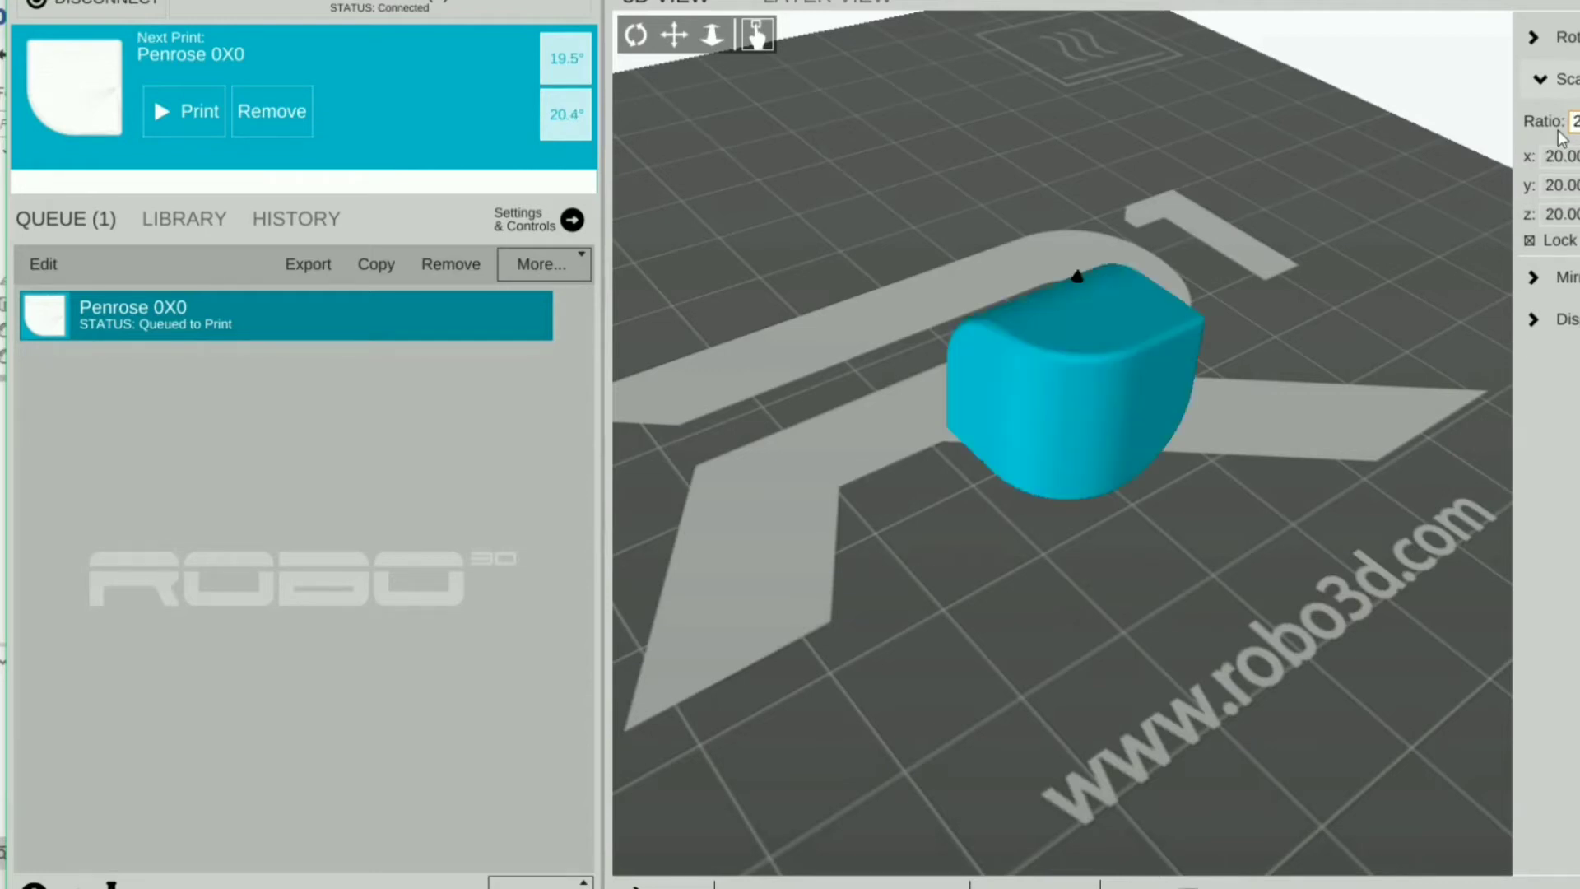
pyautogui.moveTo(1209, 307); pyautogui.dragTo(1167, 391)
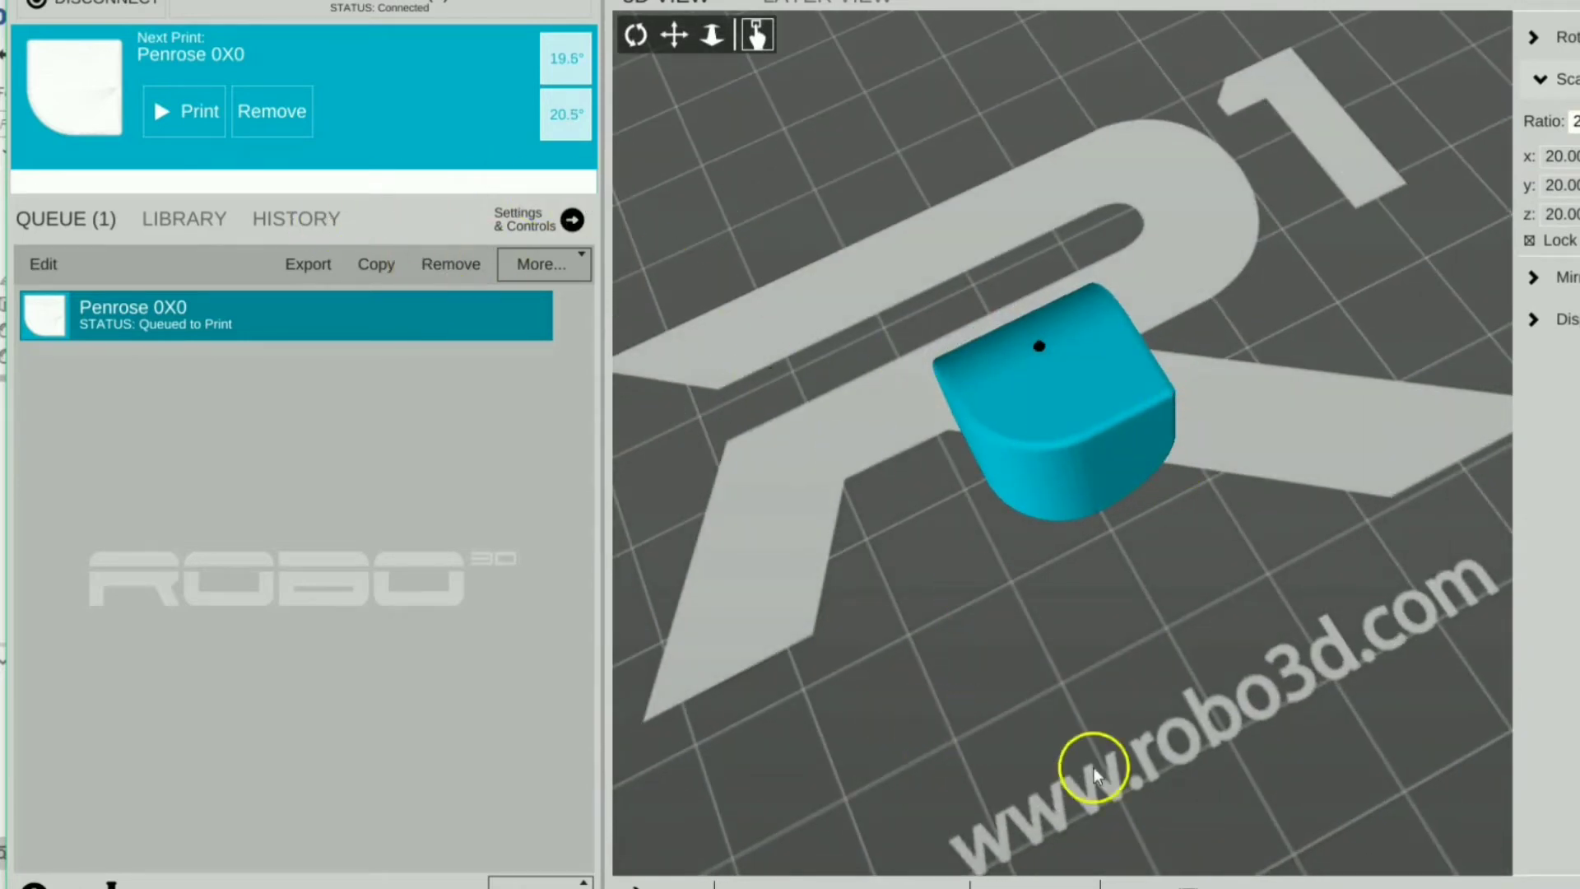
pyautogui.moveTo(1209, 412); pyautogui.dragTo(1185, 354)
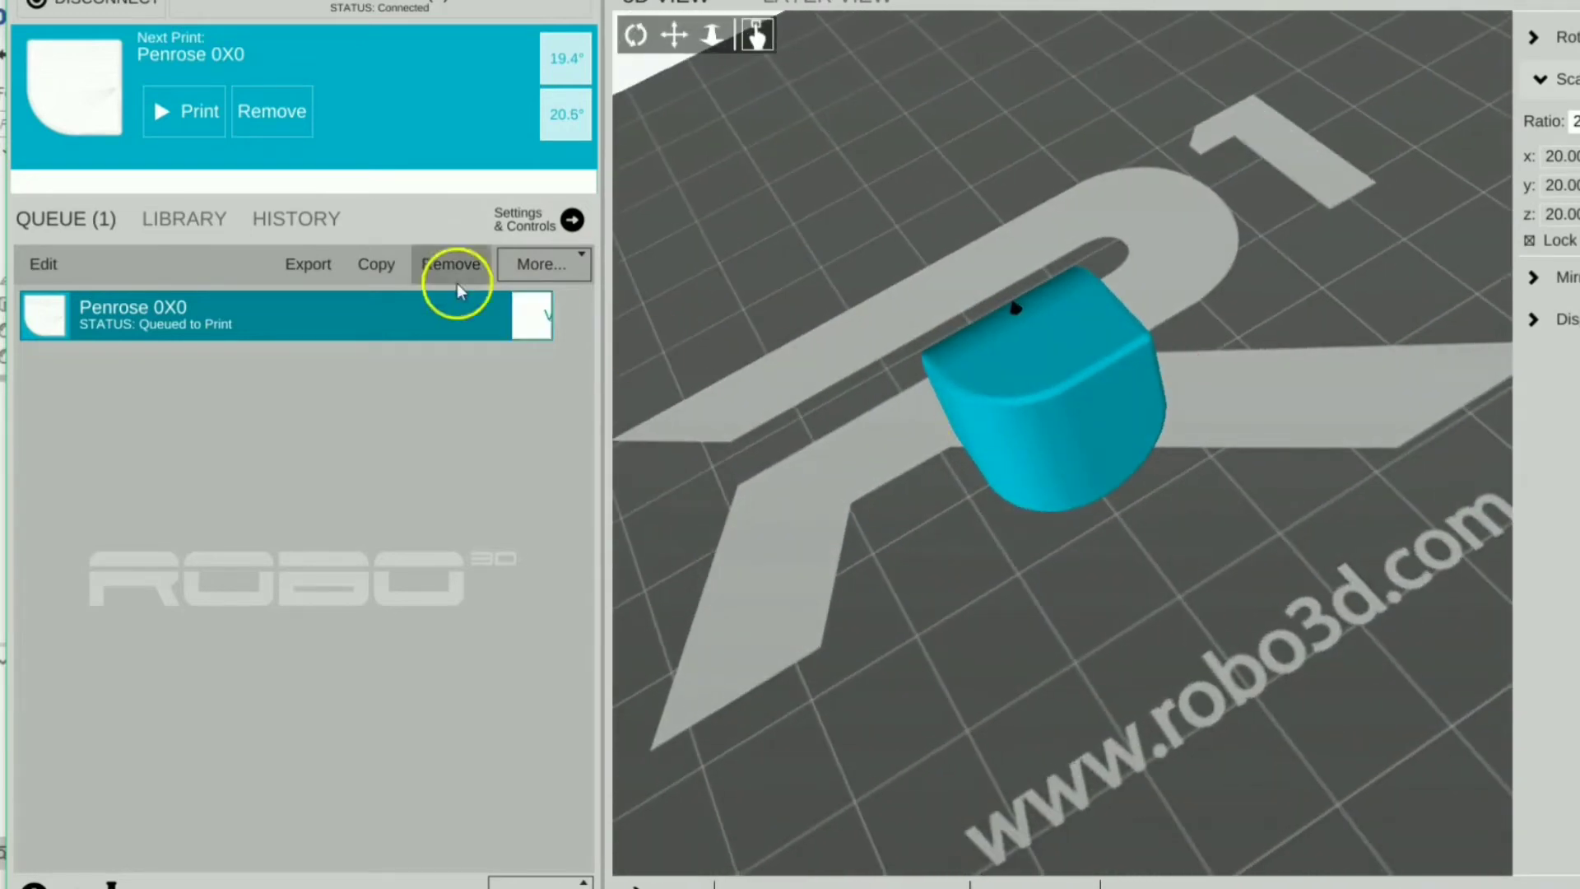
# Open the High quality preset editor under Layers/Surface settings.
pyautogui.click(574, 221)
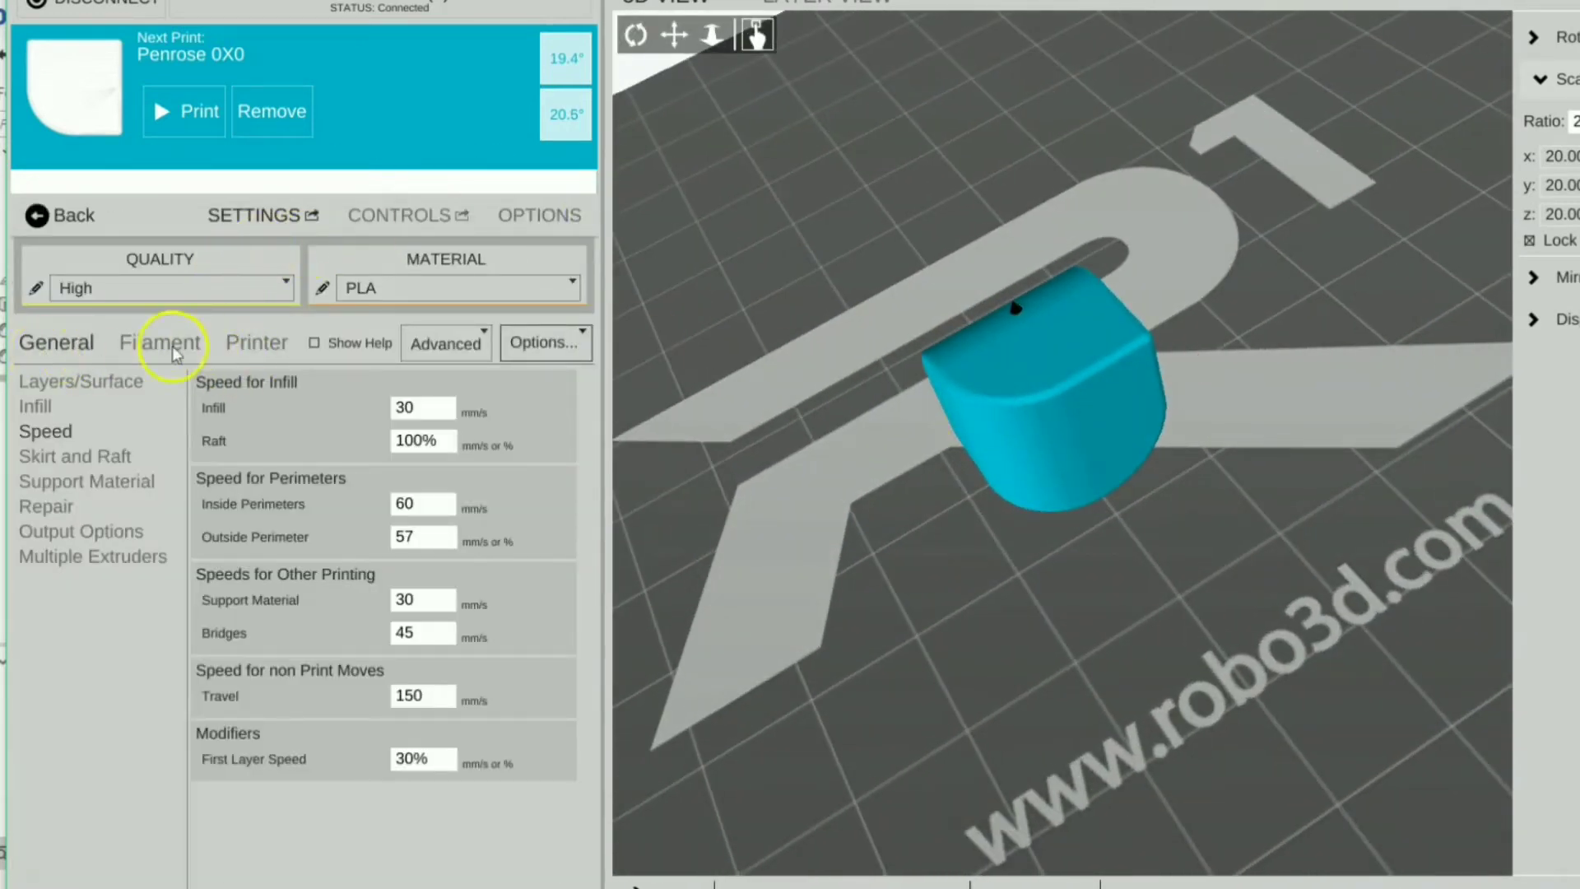
pyautogui.click(79, 383)
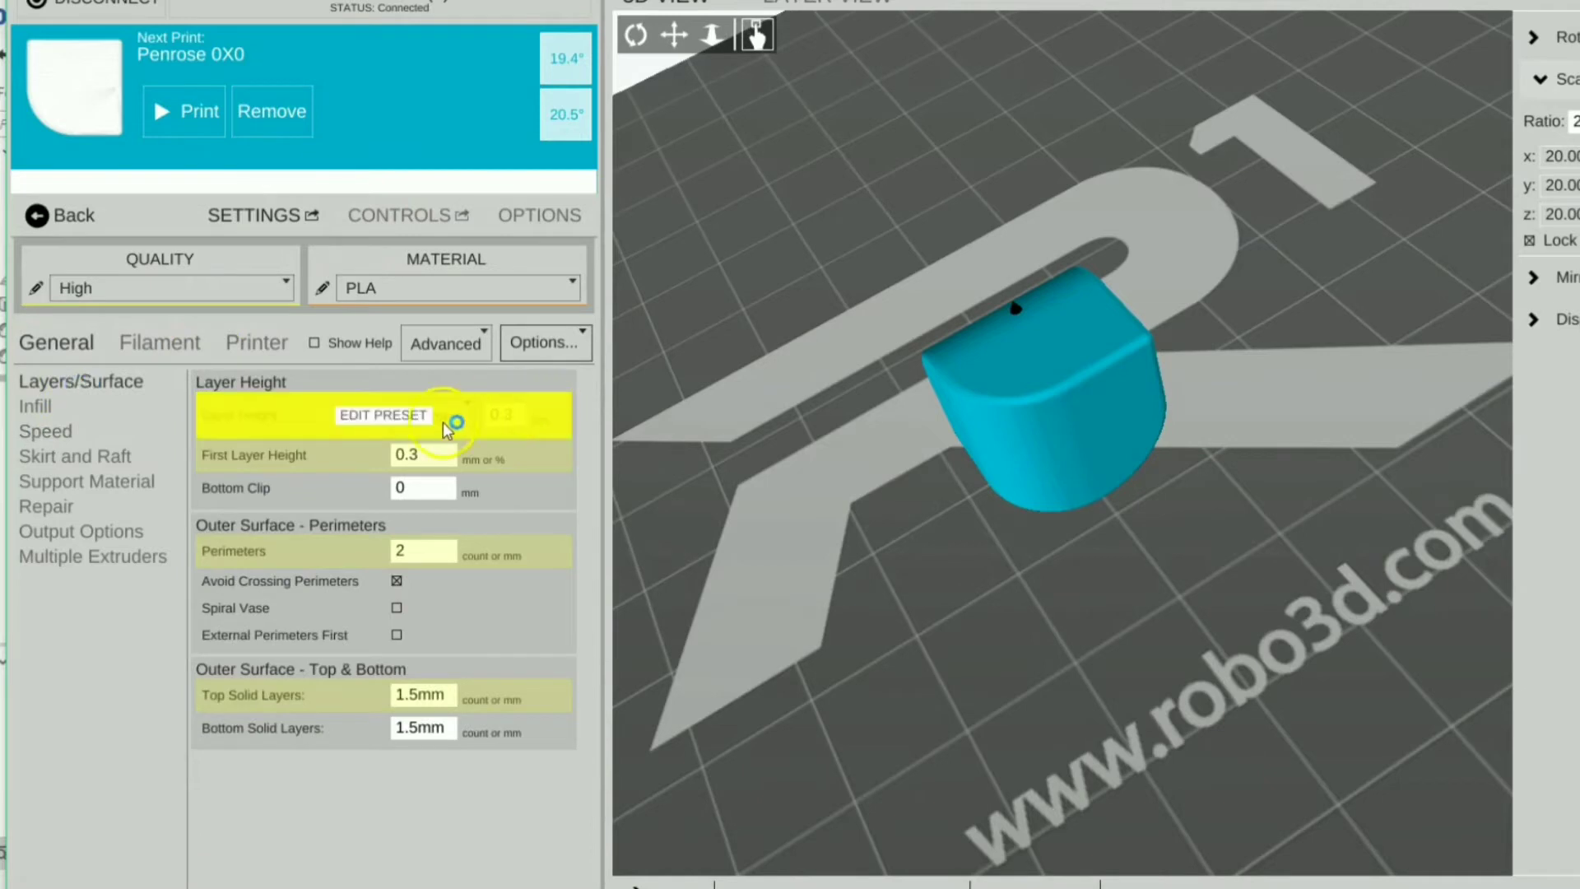
pyautogui.click(396, 416)
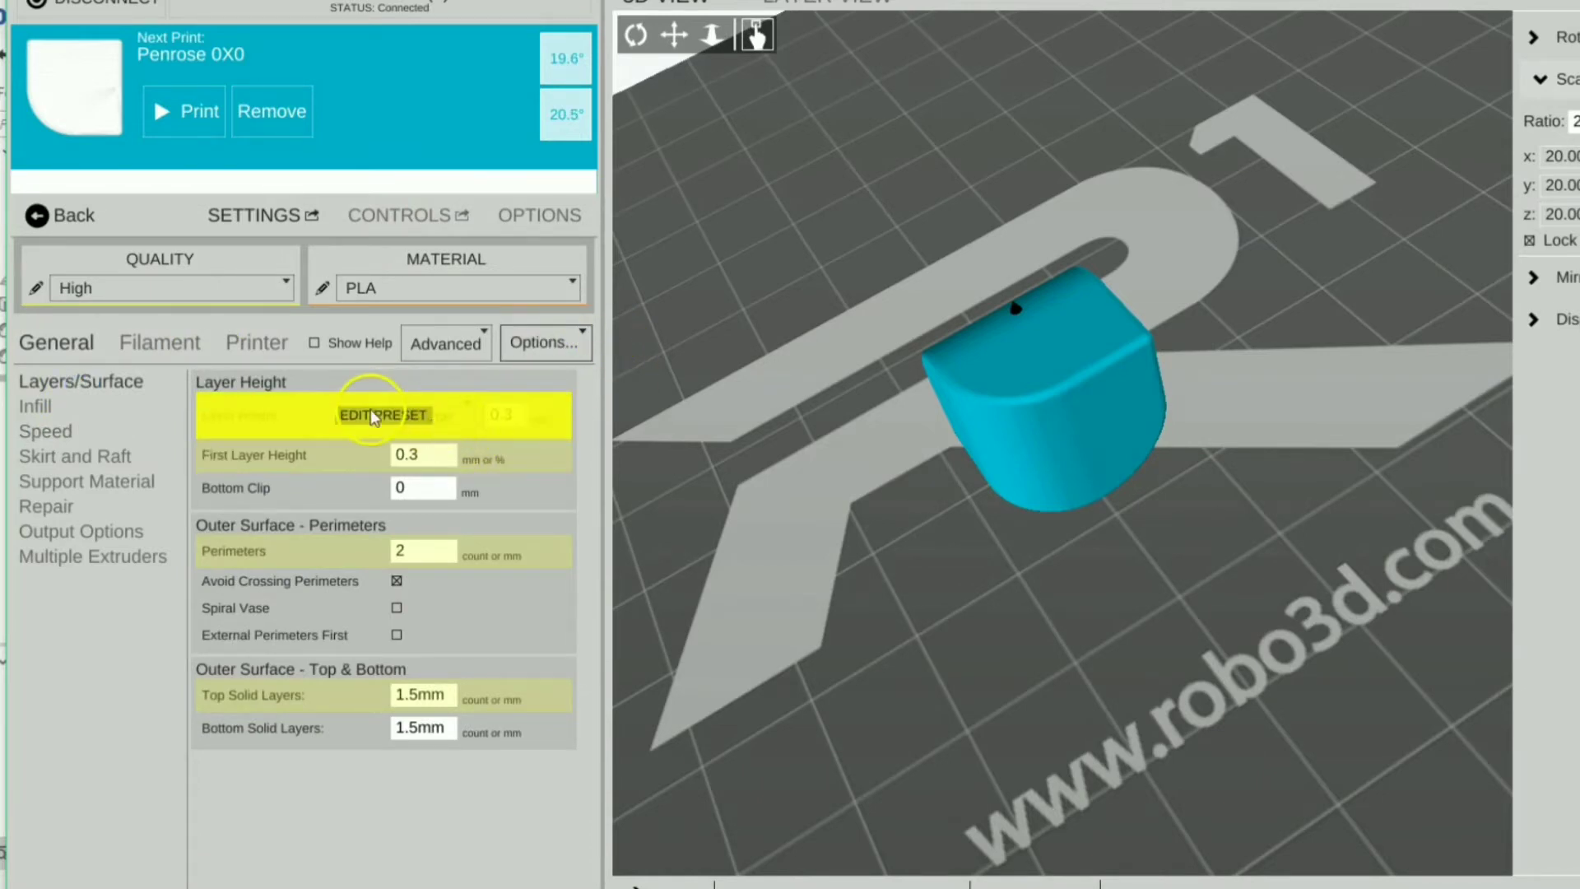
pyautogui.click(370, 417)
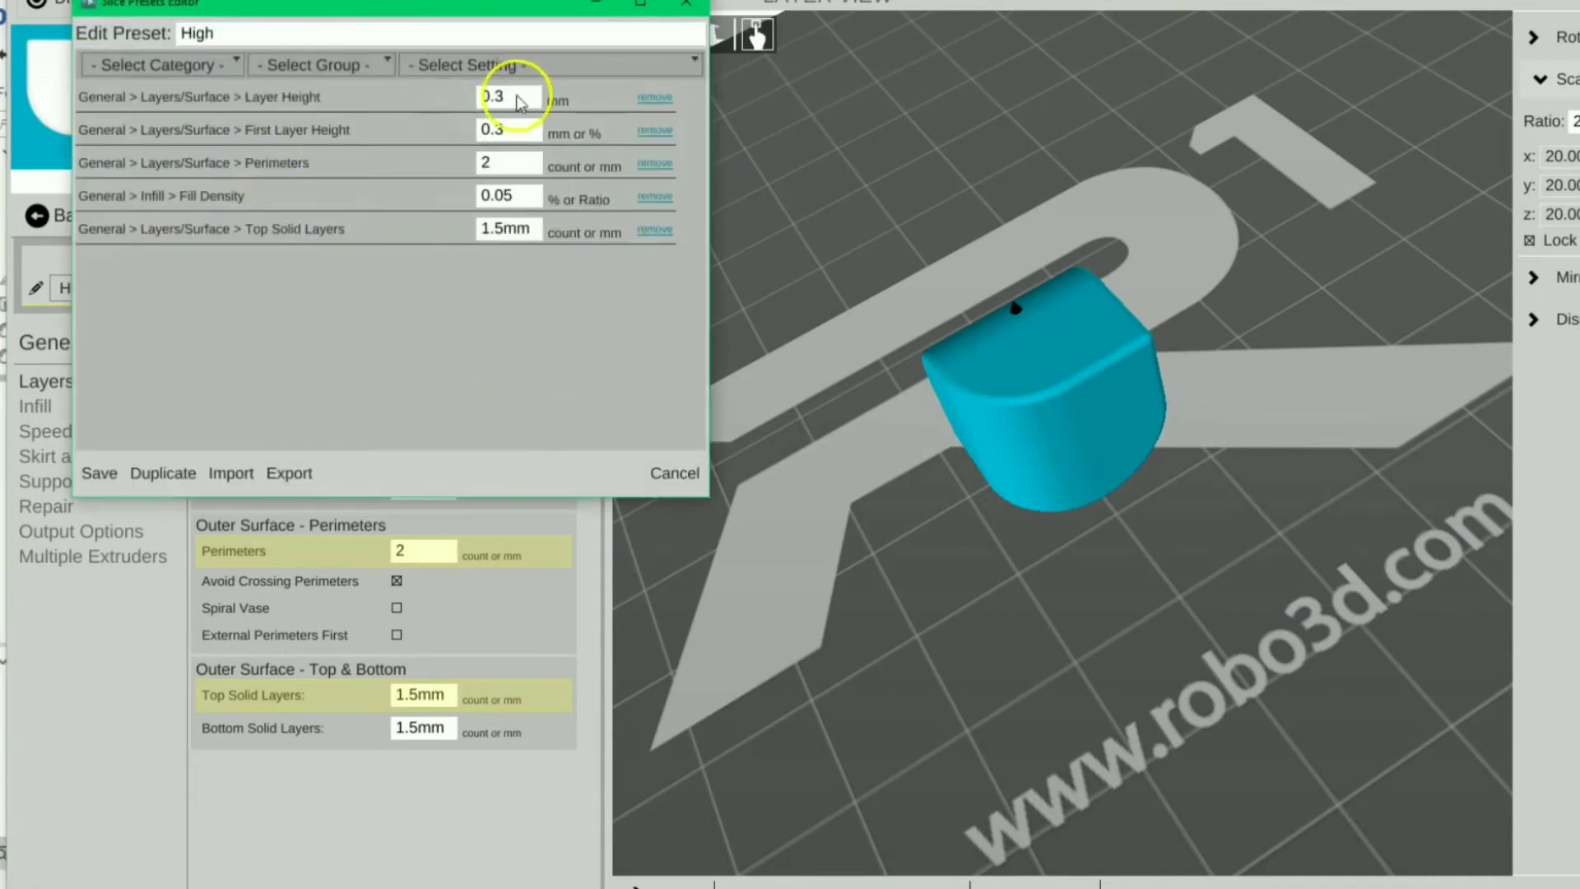
# Set layer height and first layer to 0.4, perimeters to 1 and fill density to 0.
pyautogui.click(517, 95)
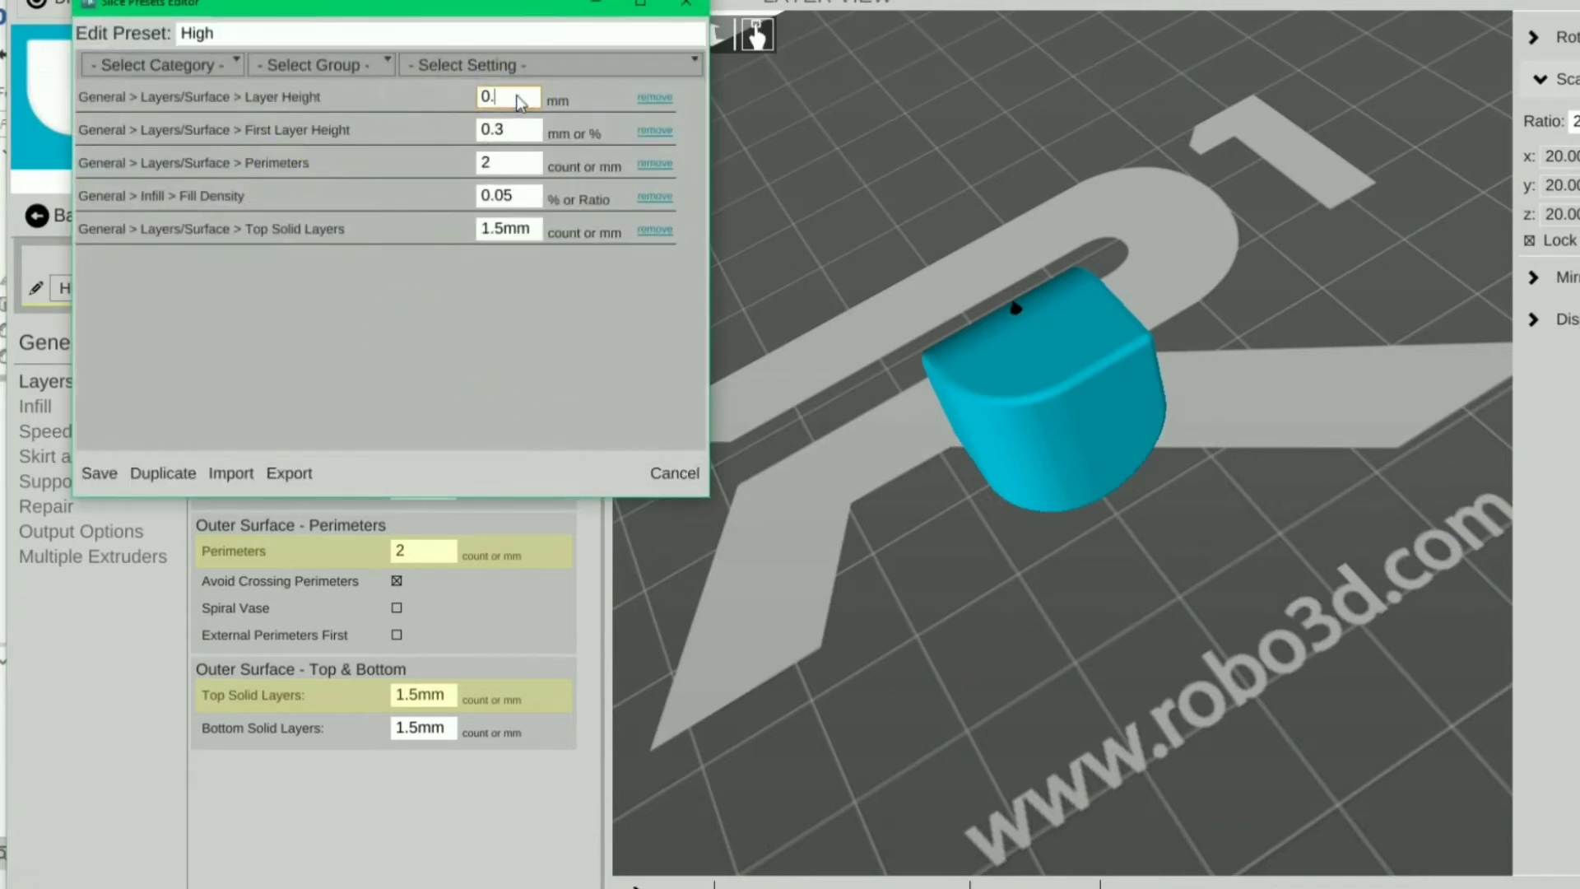
pyautogui.click(511, 130)
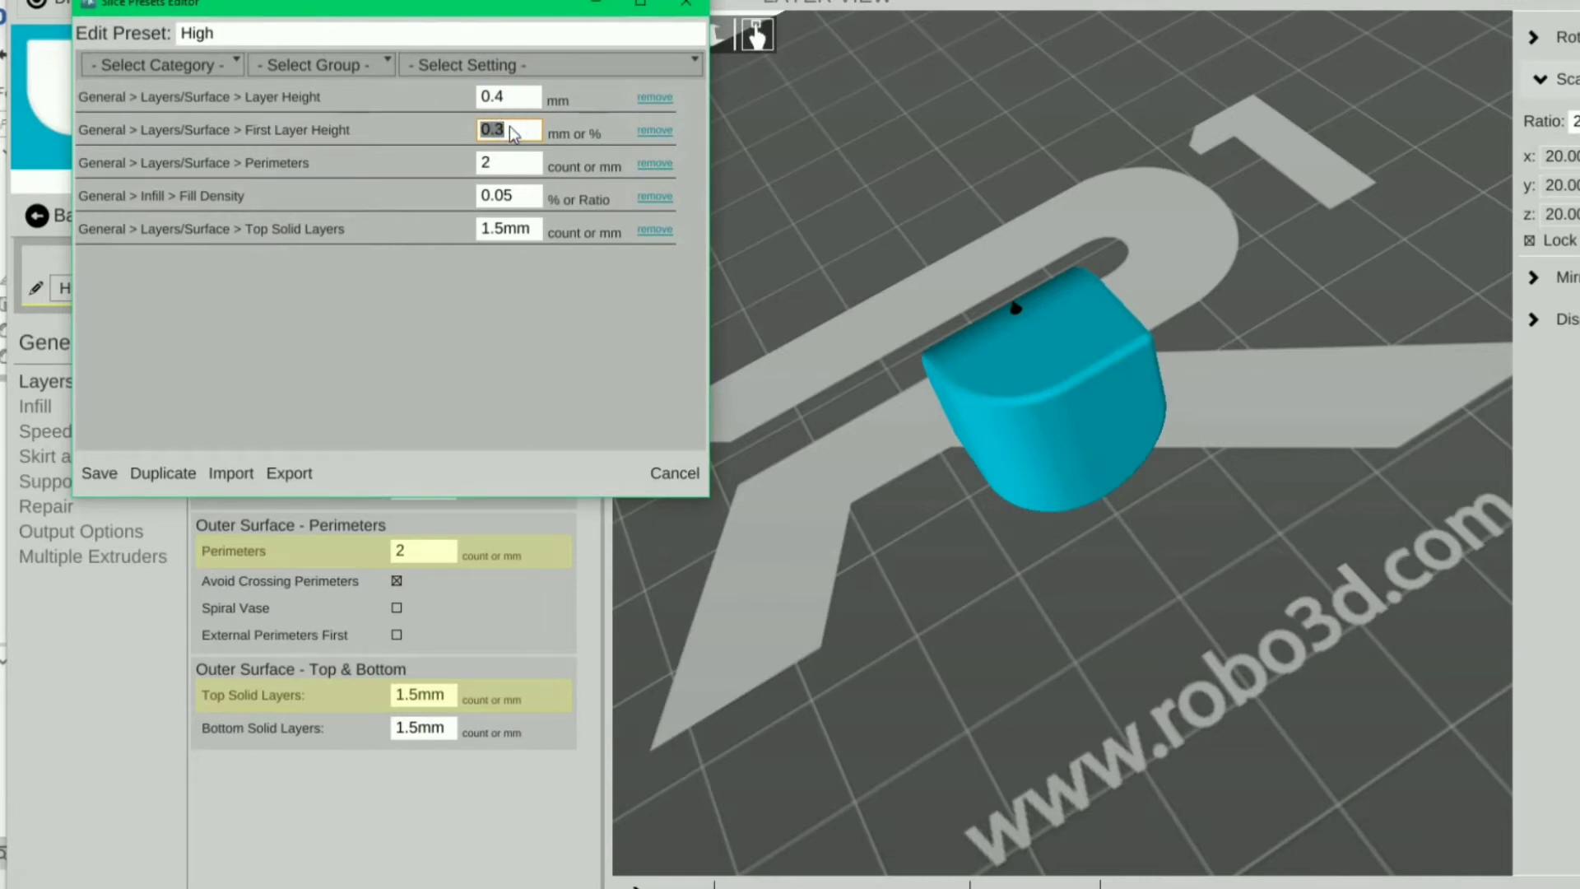
pyautogui.write('0')
pyautogui.click(508, 164)
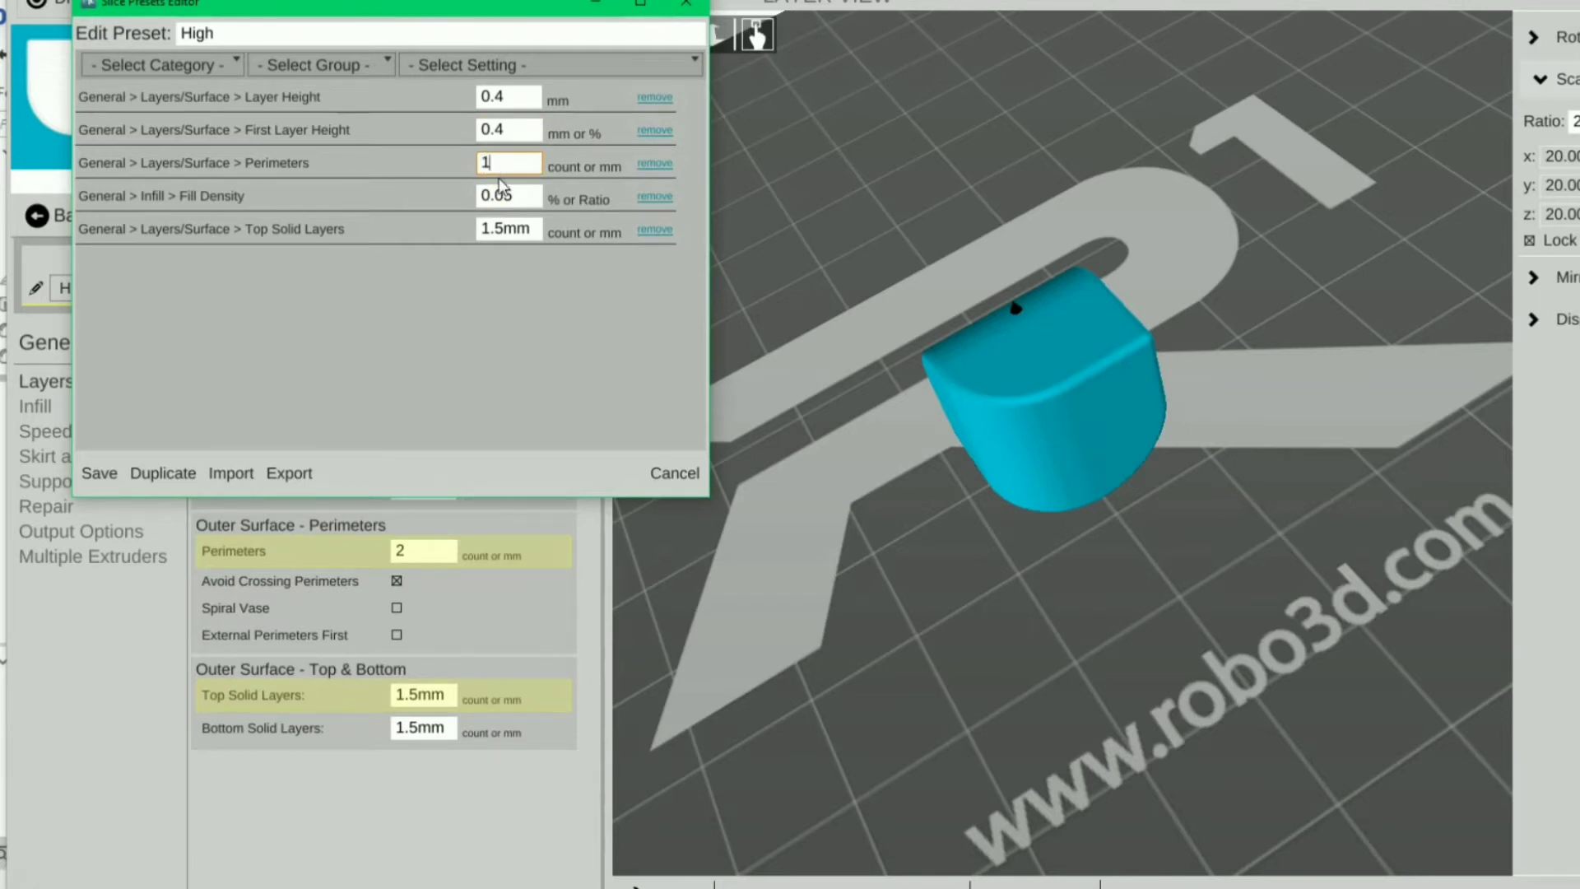
pyautogui.click(517, 202)
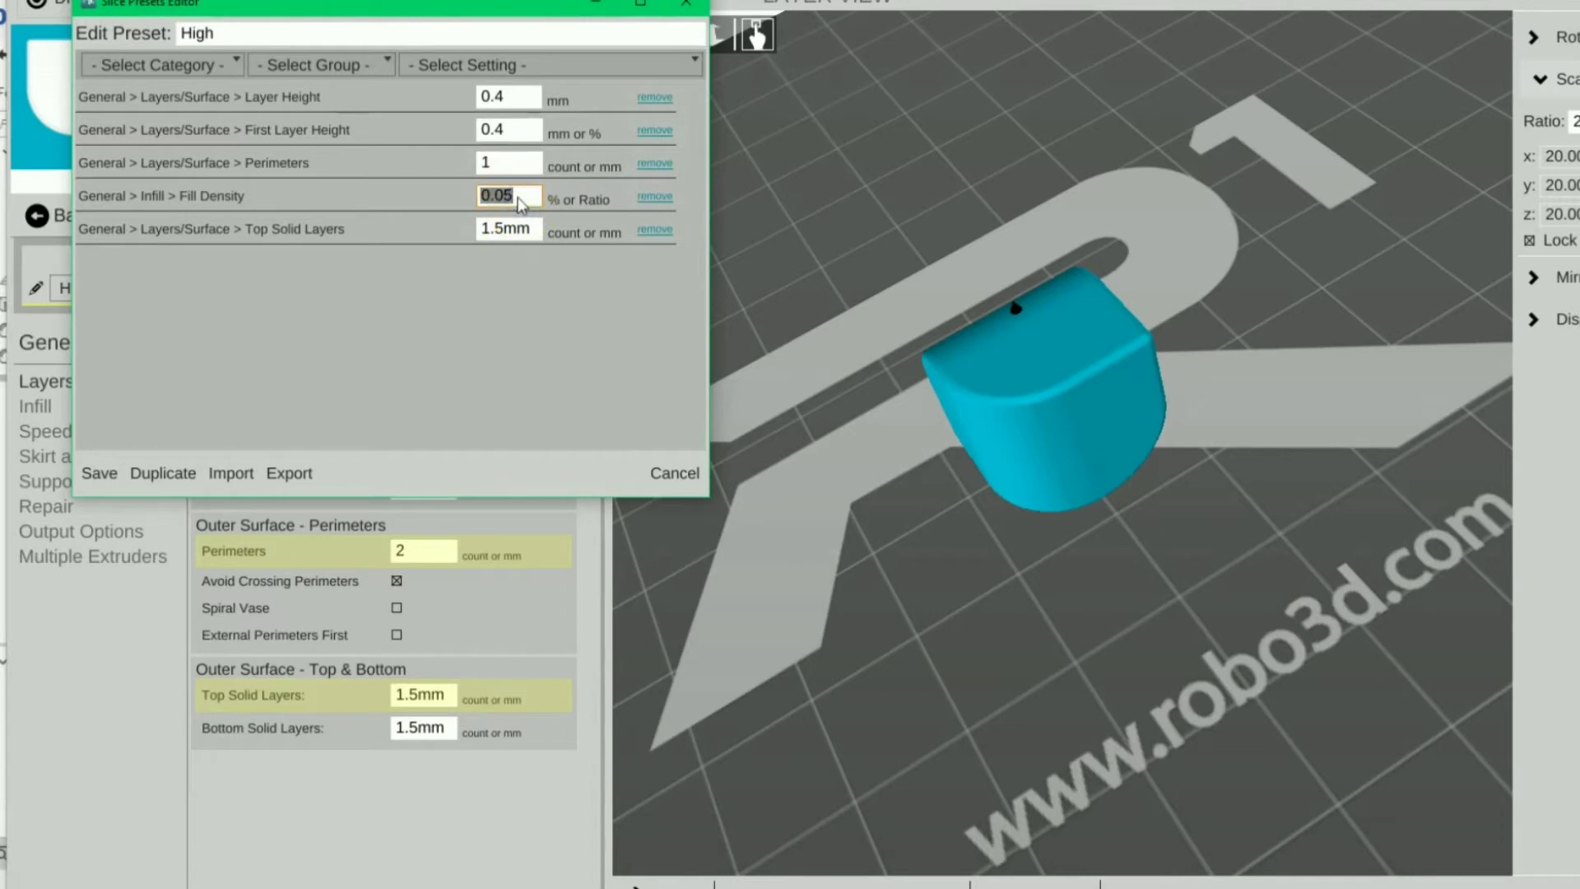
pyautogui.write('0')
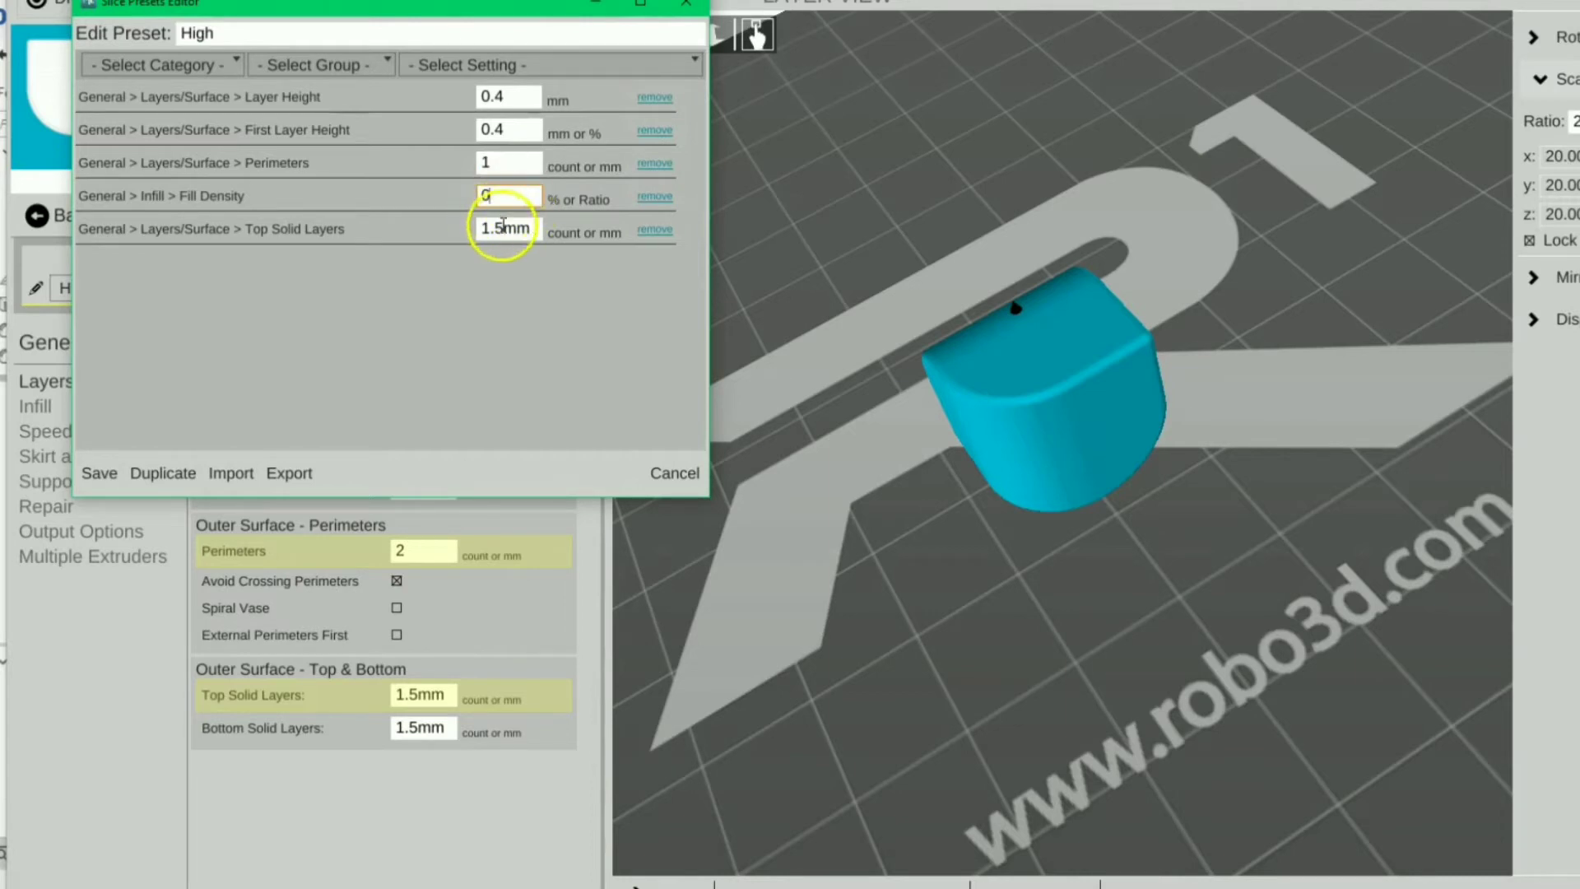
# Set top solid layers to 0.4mm and save the High preset.
pyautogui.click(521, 230)
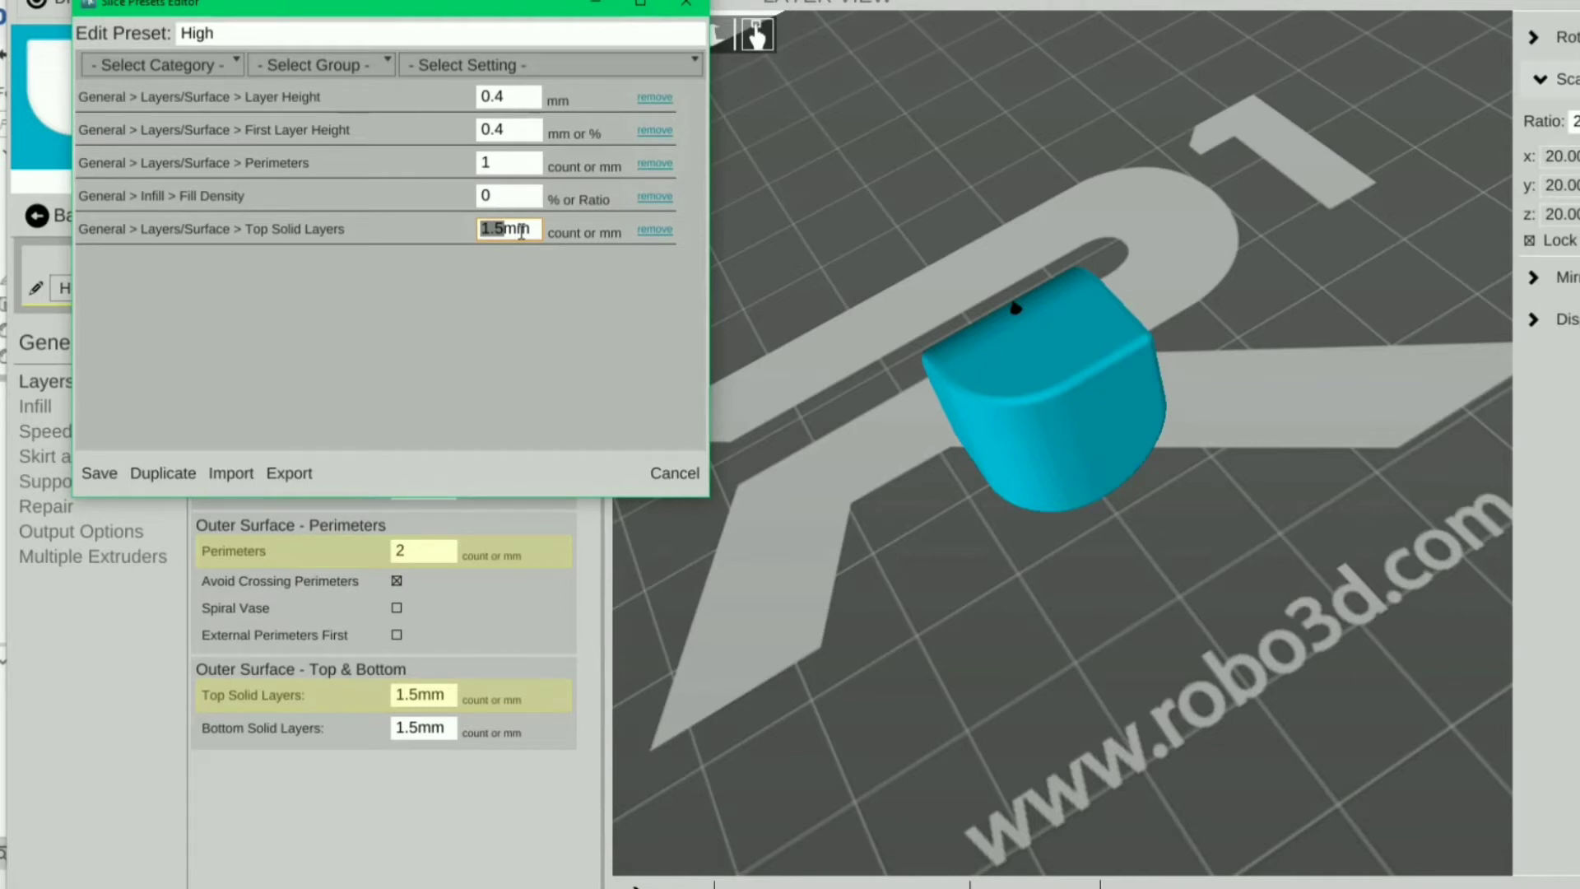
pyautogui.press('BackSpace')
pyautogui.write('40')
pyautogui.press('Left')
pyautogui.press('BackSpace')
pyautogui.press('BackSpace')
pyautogui.write('.4')
pyautogui.press('Home')
pyautogui.write('0')
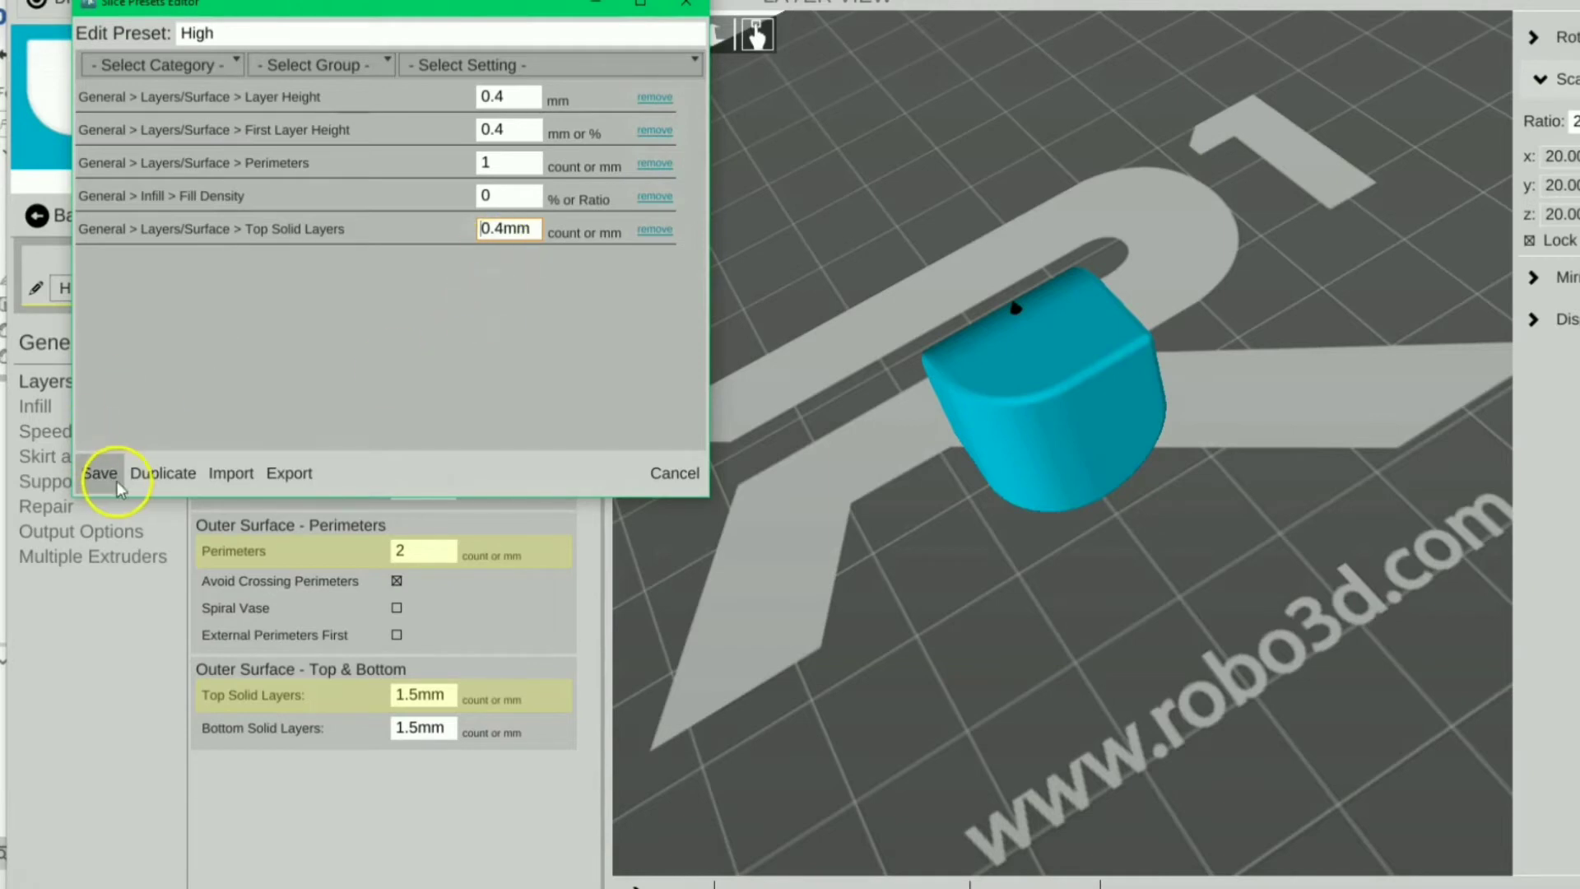
pyautogui.click(105, 473)
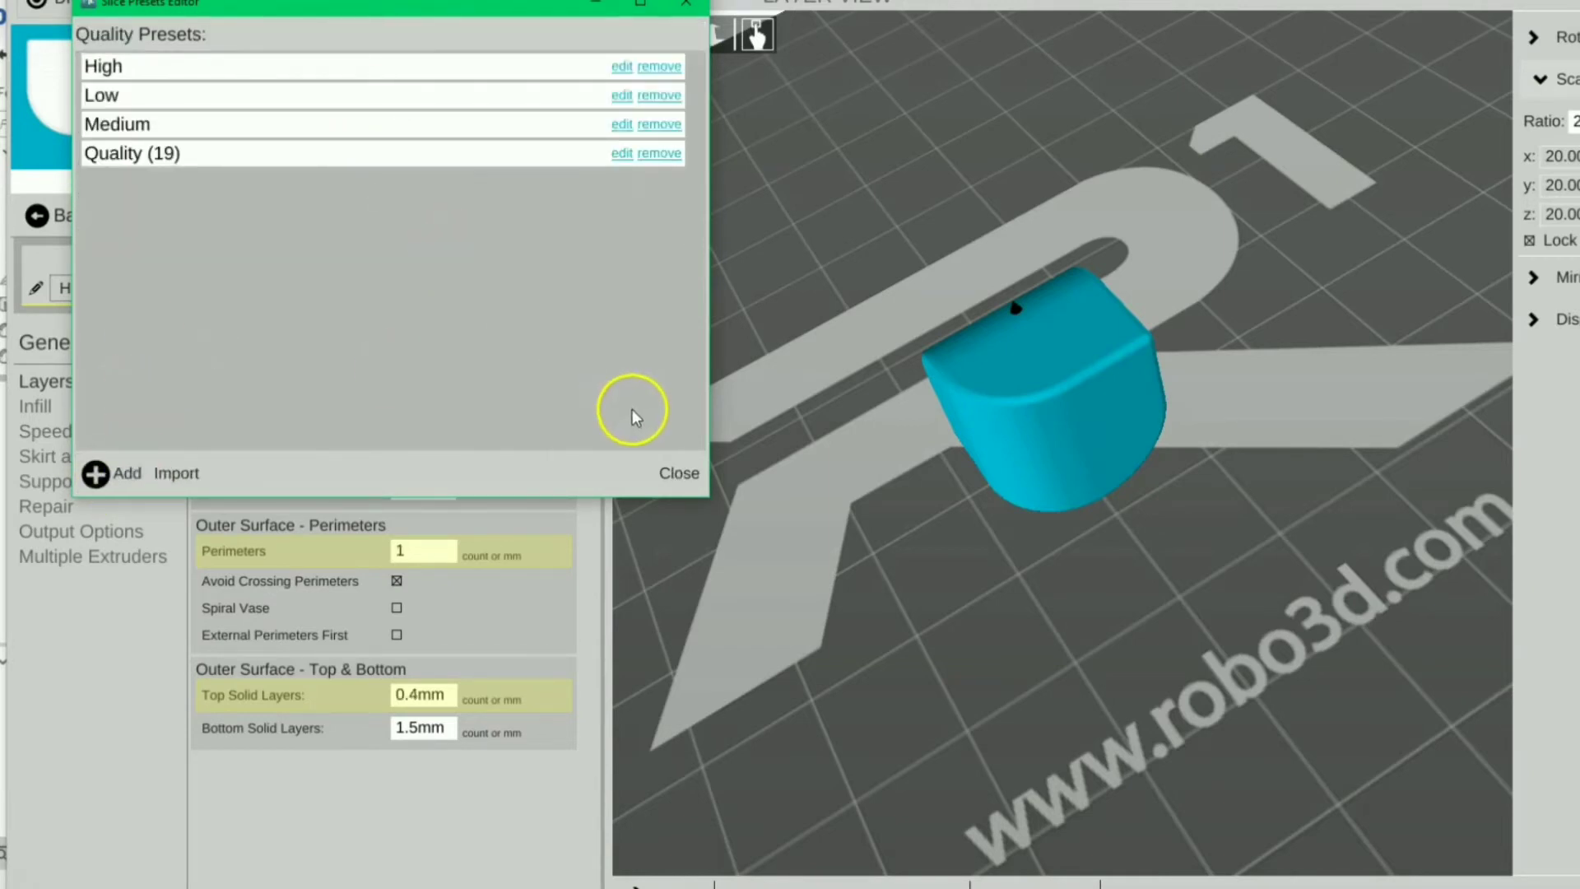
# Raise the High preset's support material print speed from 30 to 45 mm/s and save it.
pyautogui.click(656, 471)
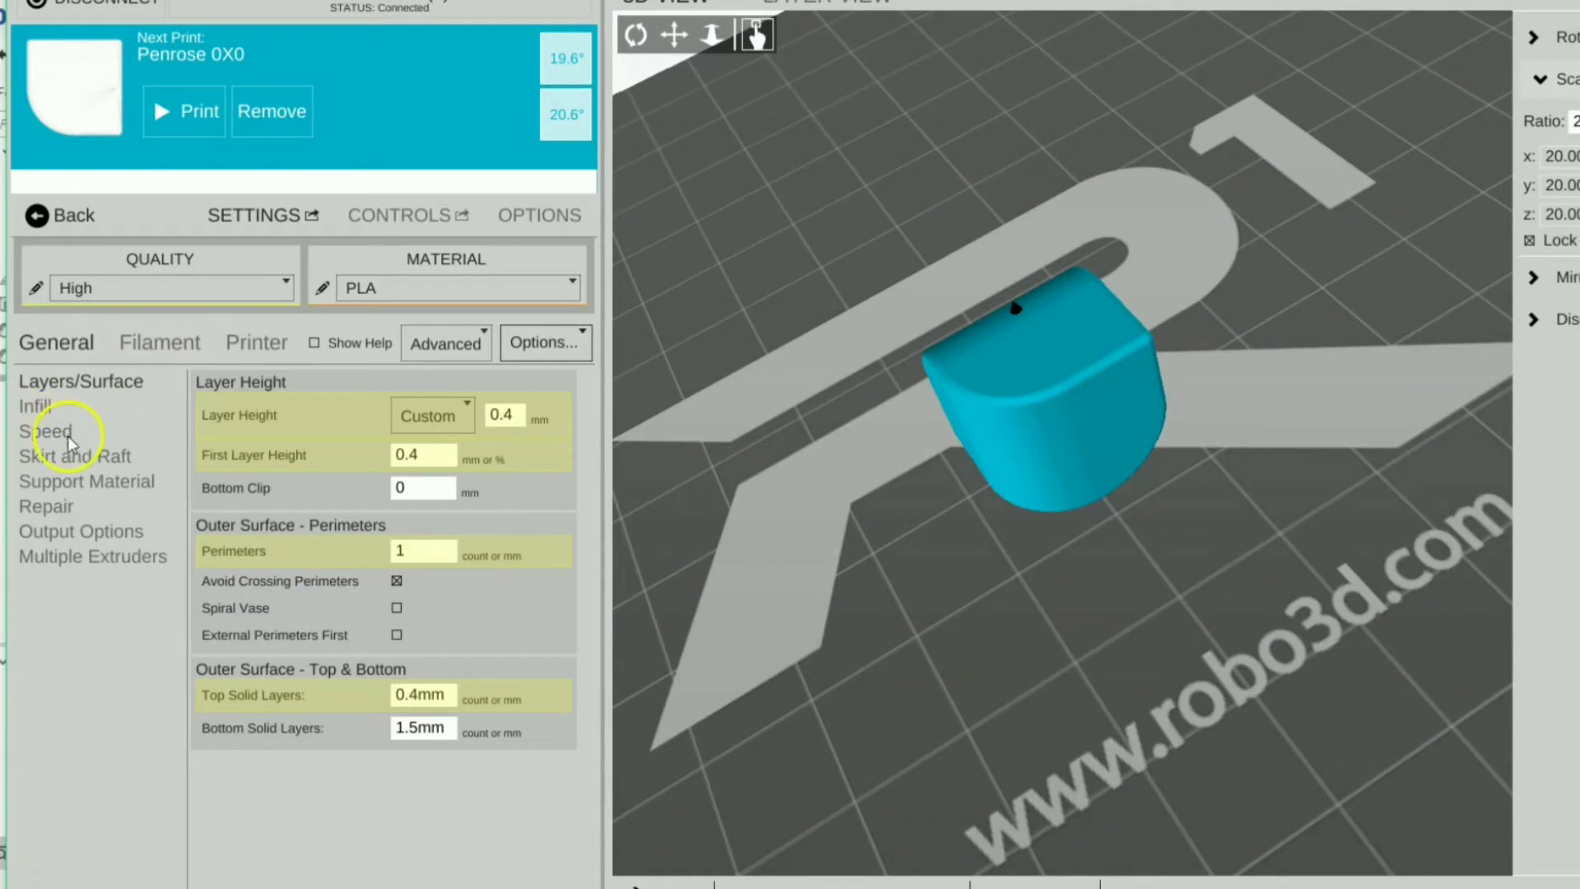
pyautogui.click(42, 431)
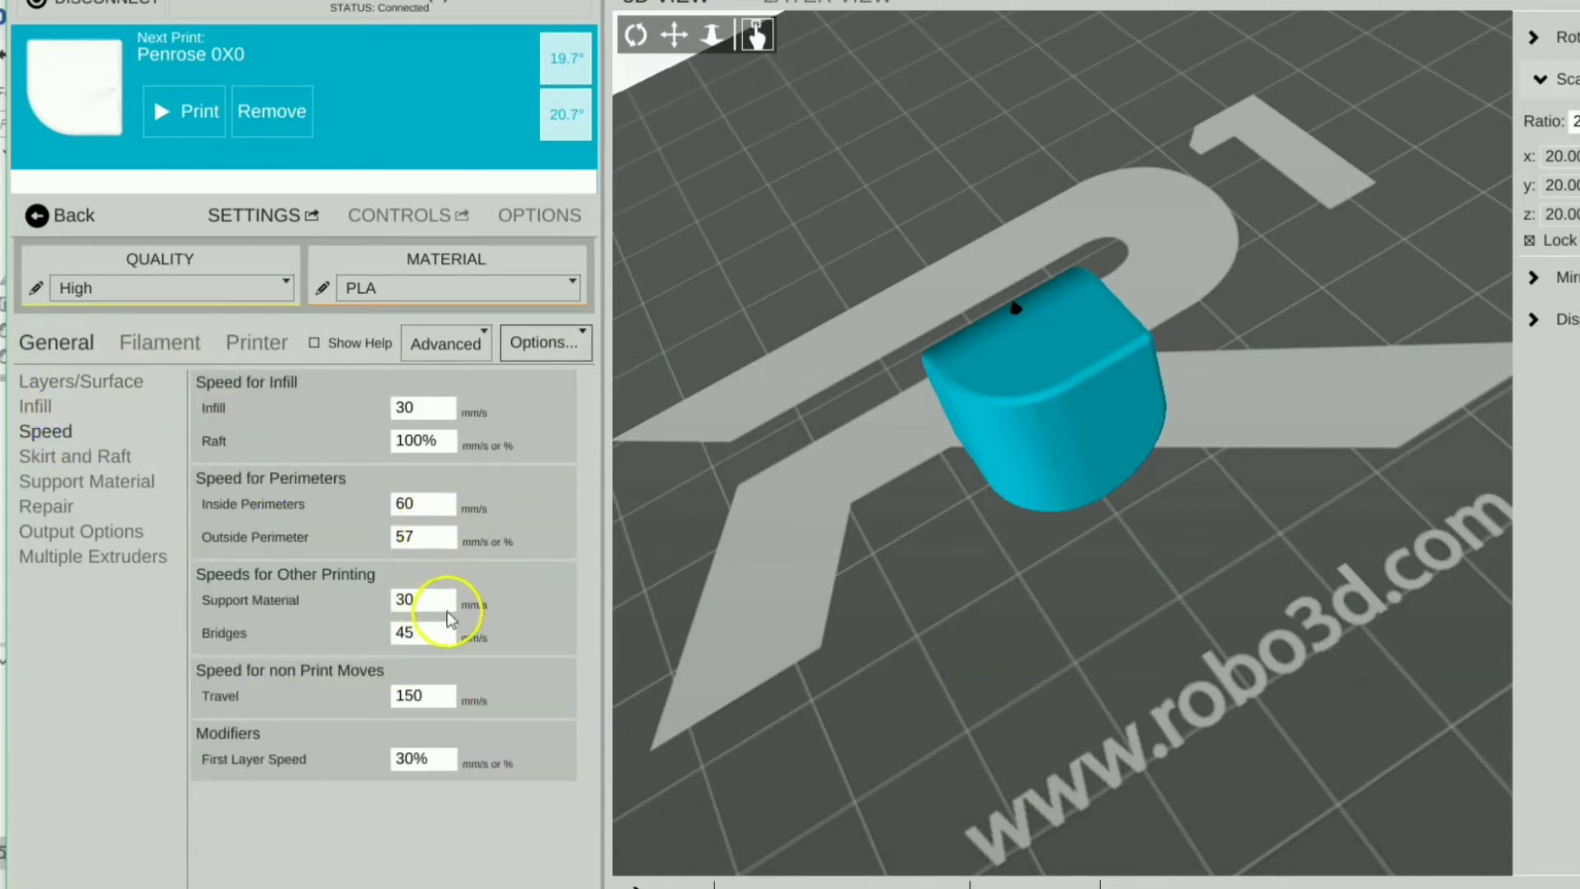
pyautogui.click(428, 603)
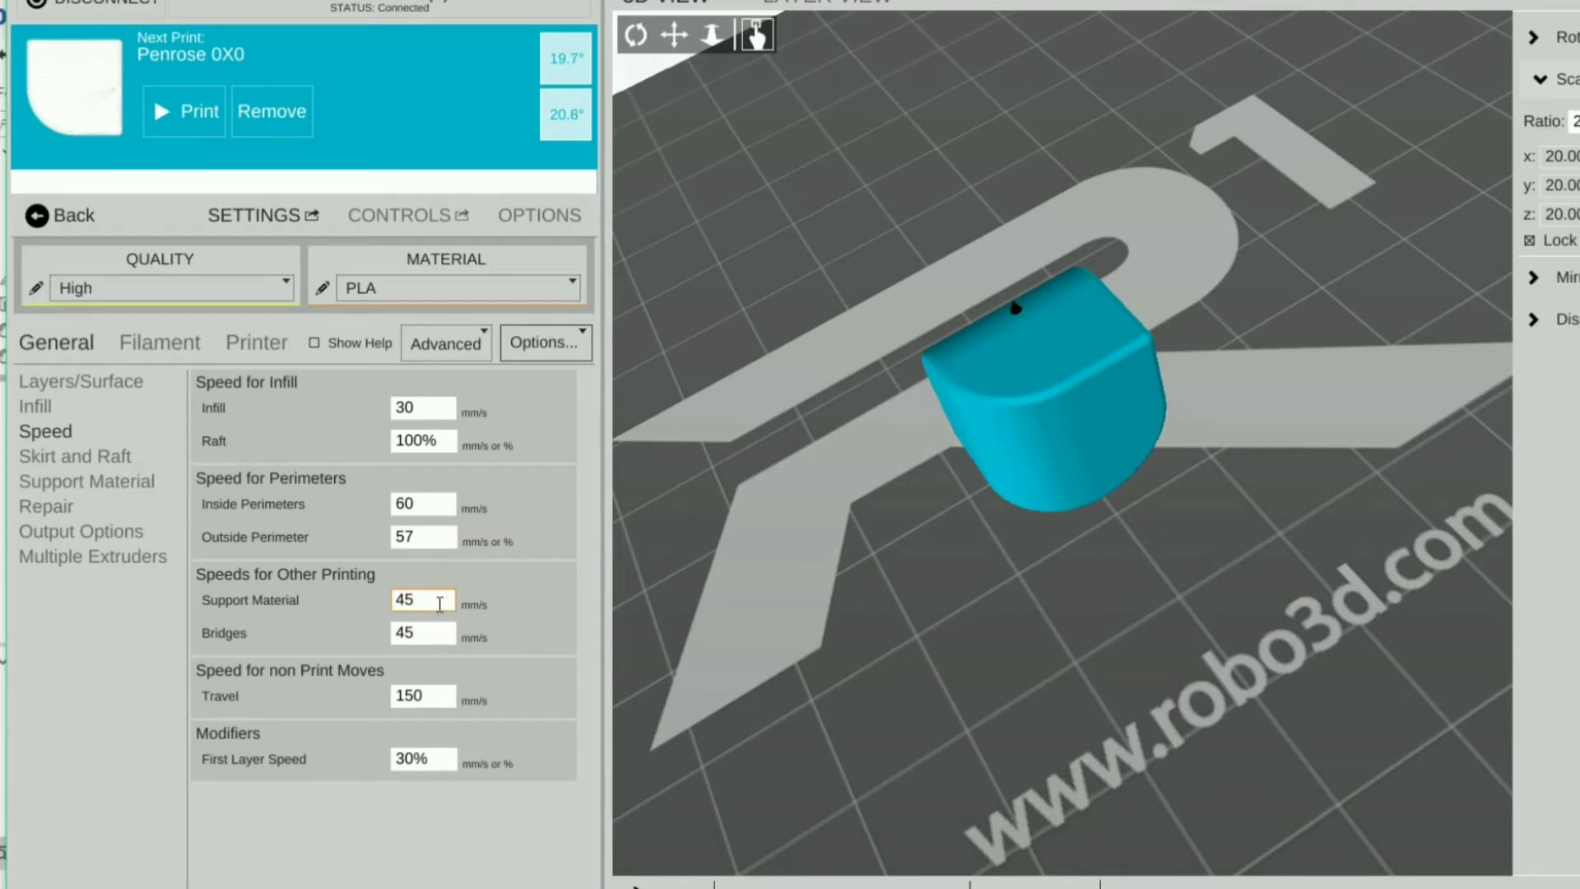
pyautogui.click(321, 339)
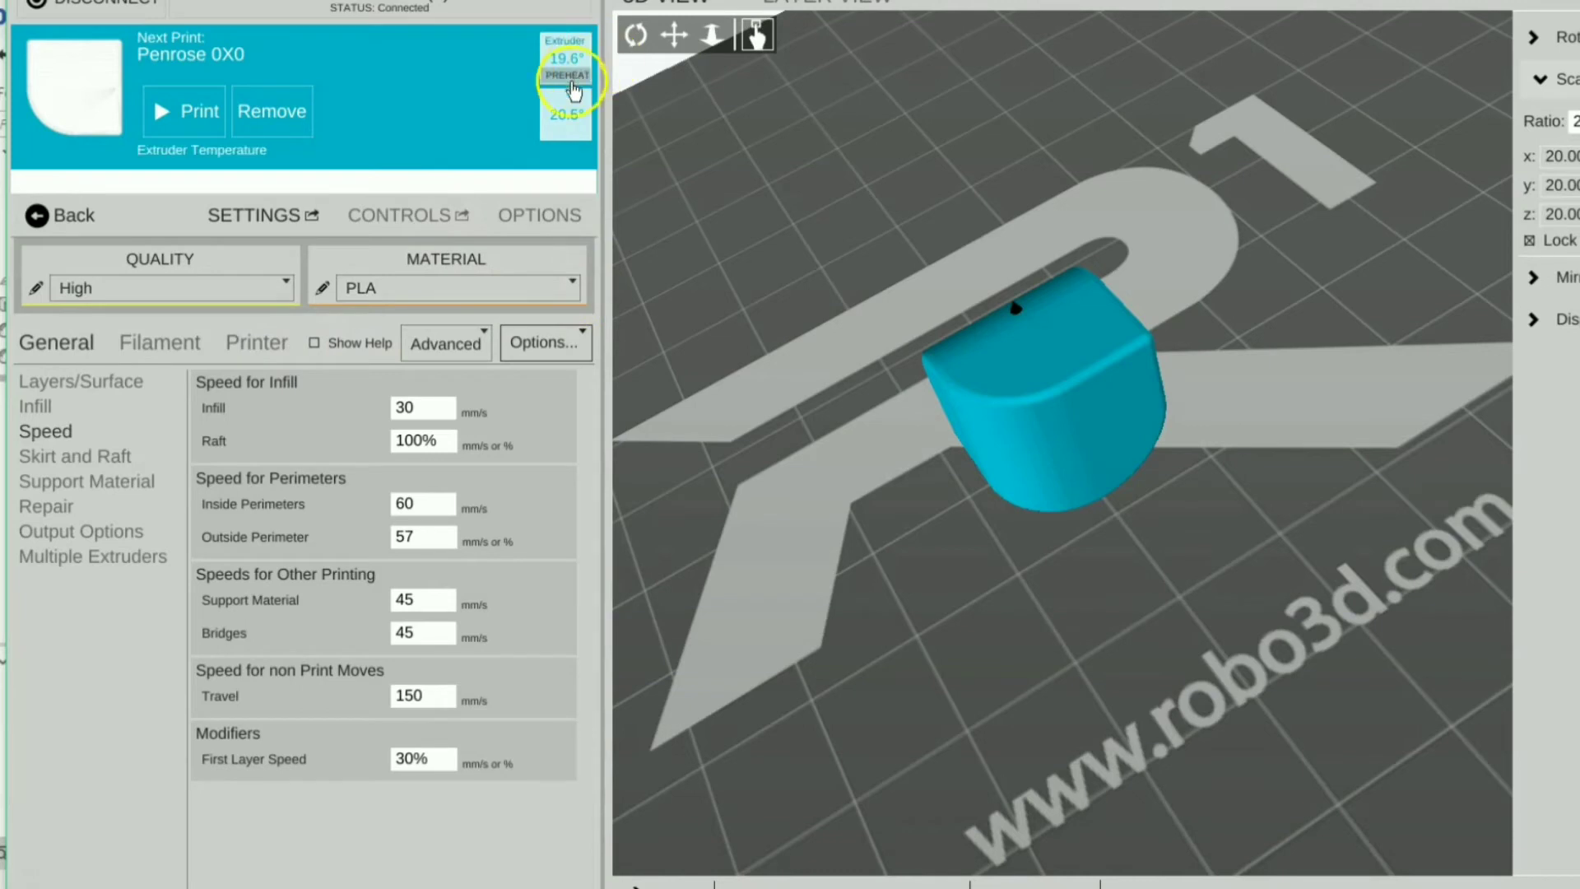
pyautogui.moveTo(554, 102)
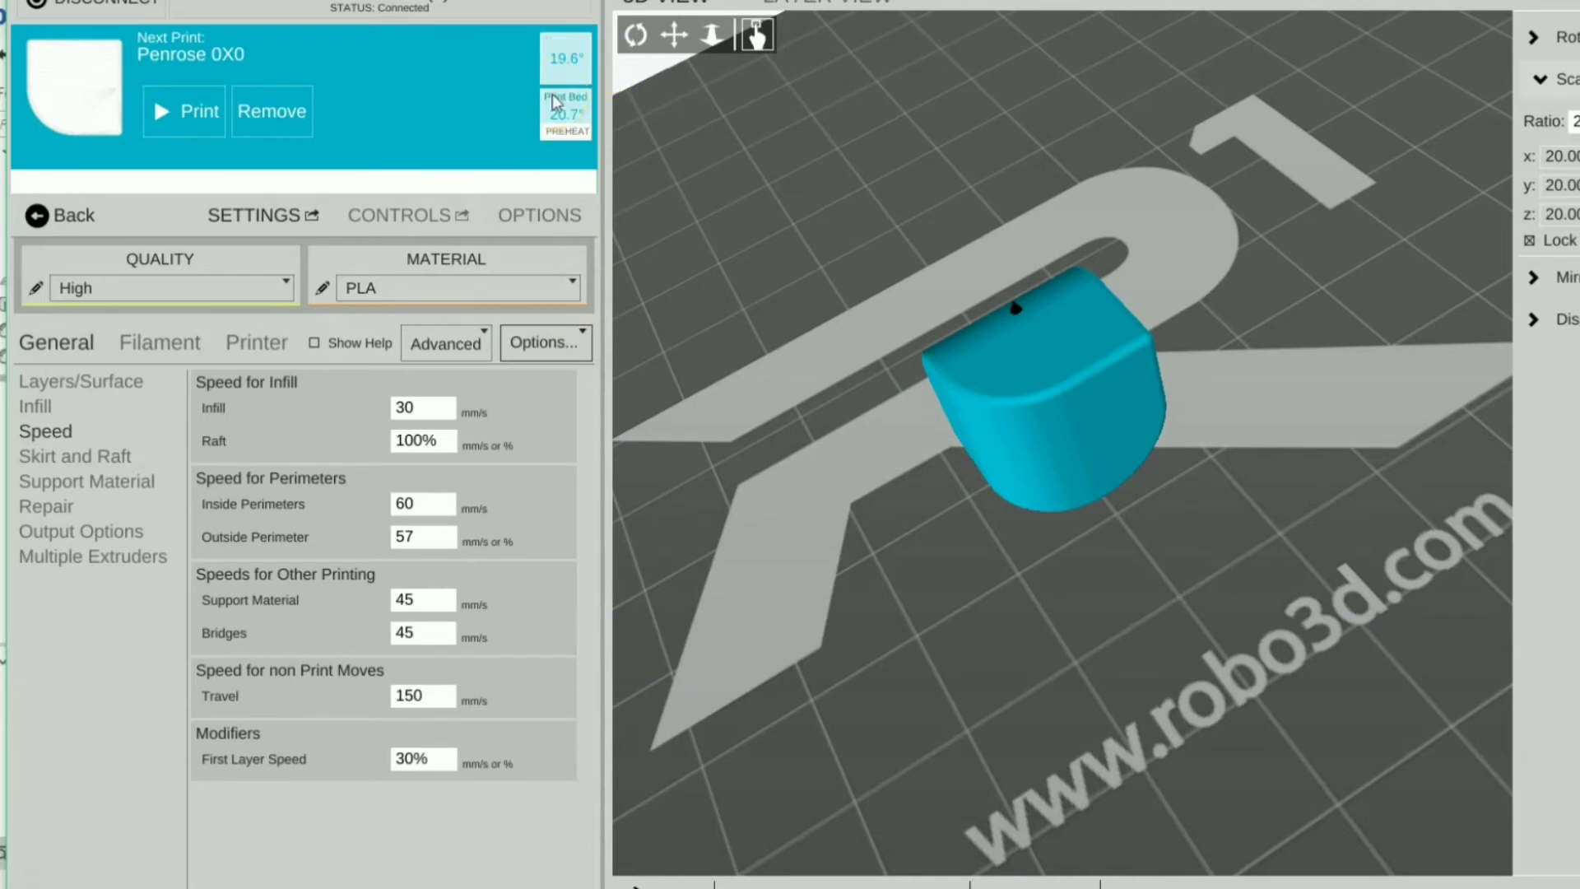